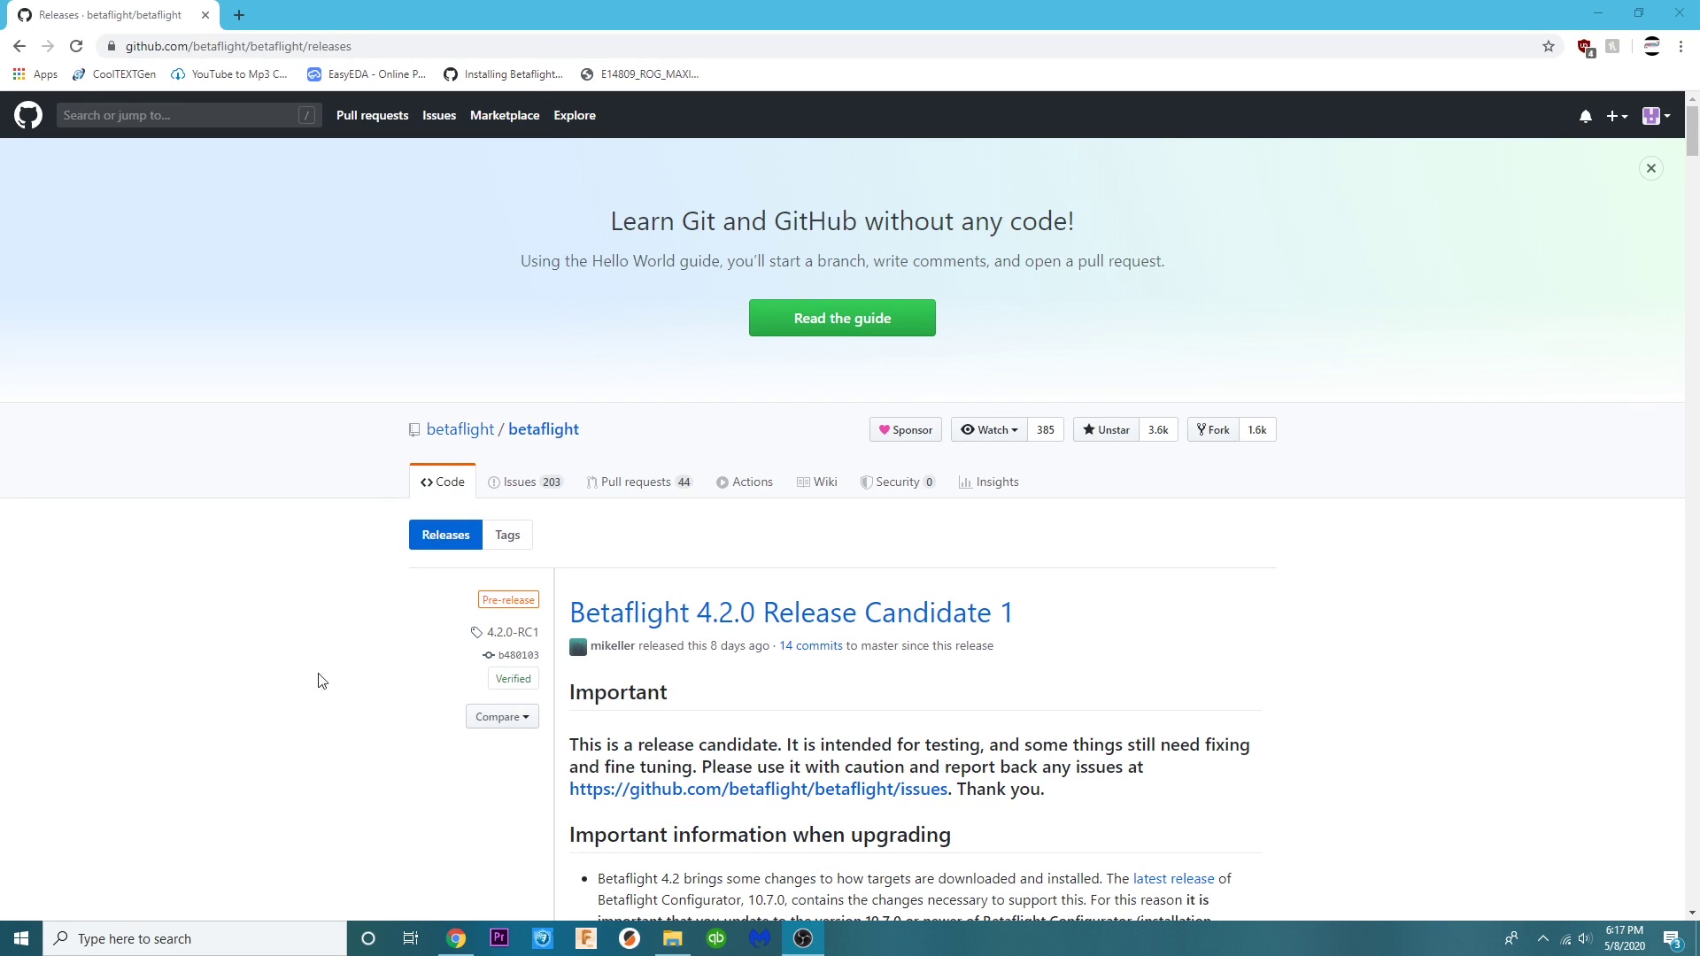
# Step: Find the 4.2.0 Minor Features note on showing the OSD logo on arming and highlight it
pyautogui.scroll(-3, 1456, 621)
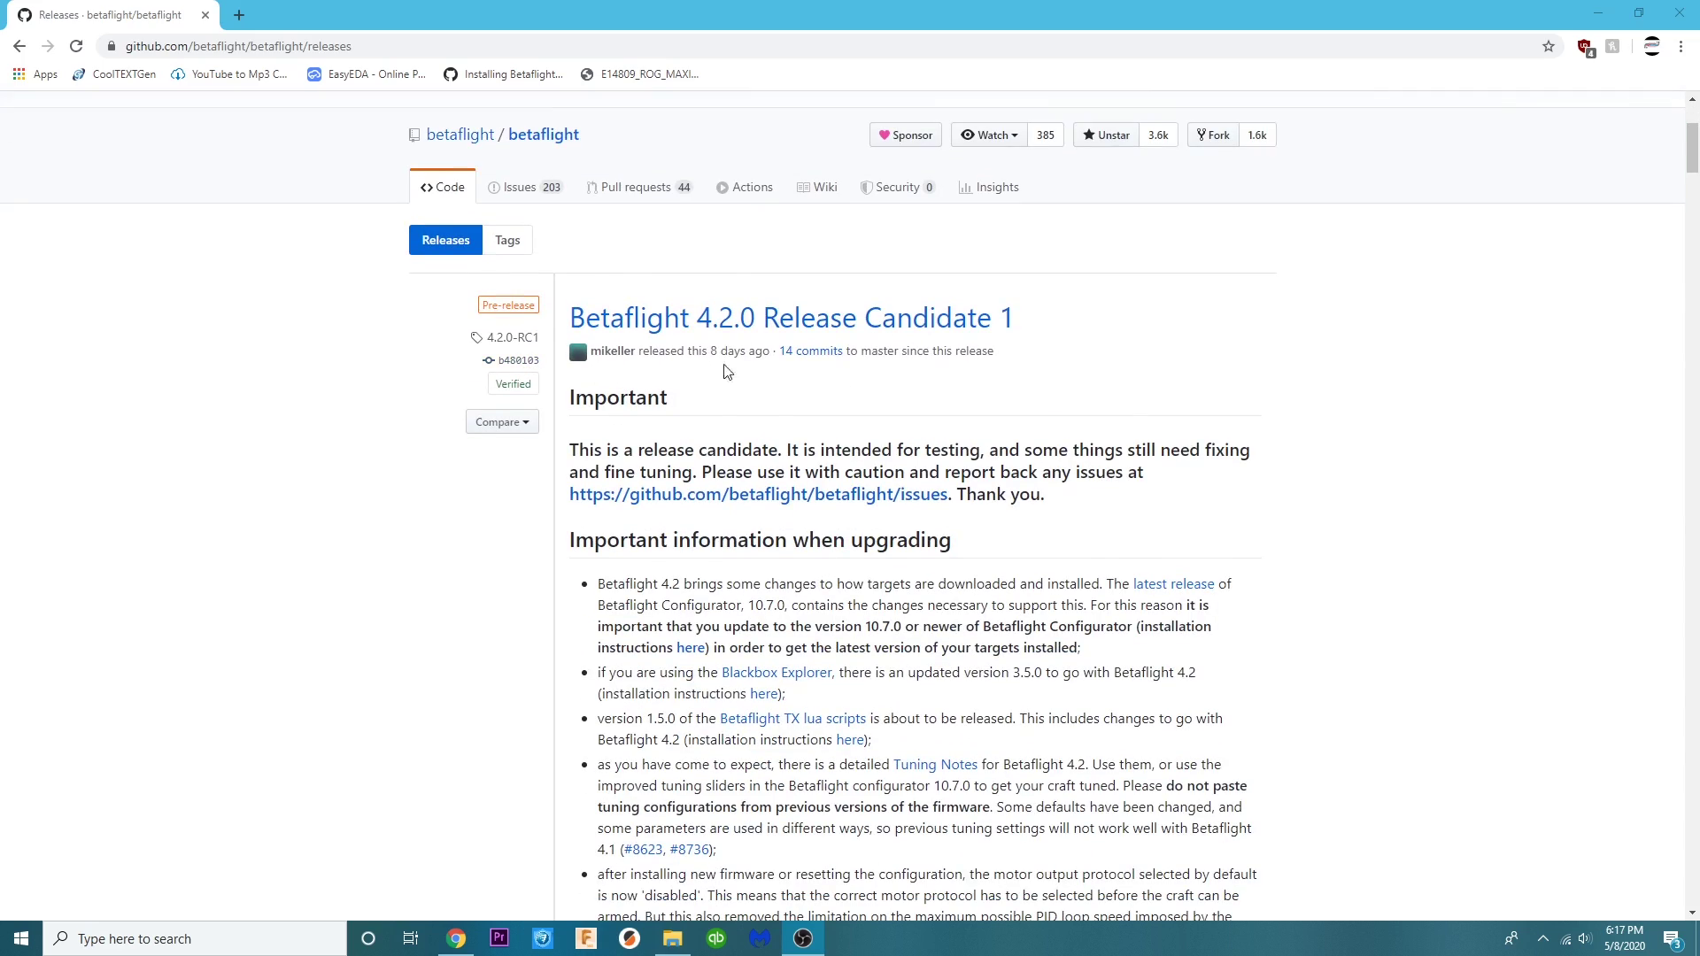
pyautogui.scroll(-15, 1133, 496)
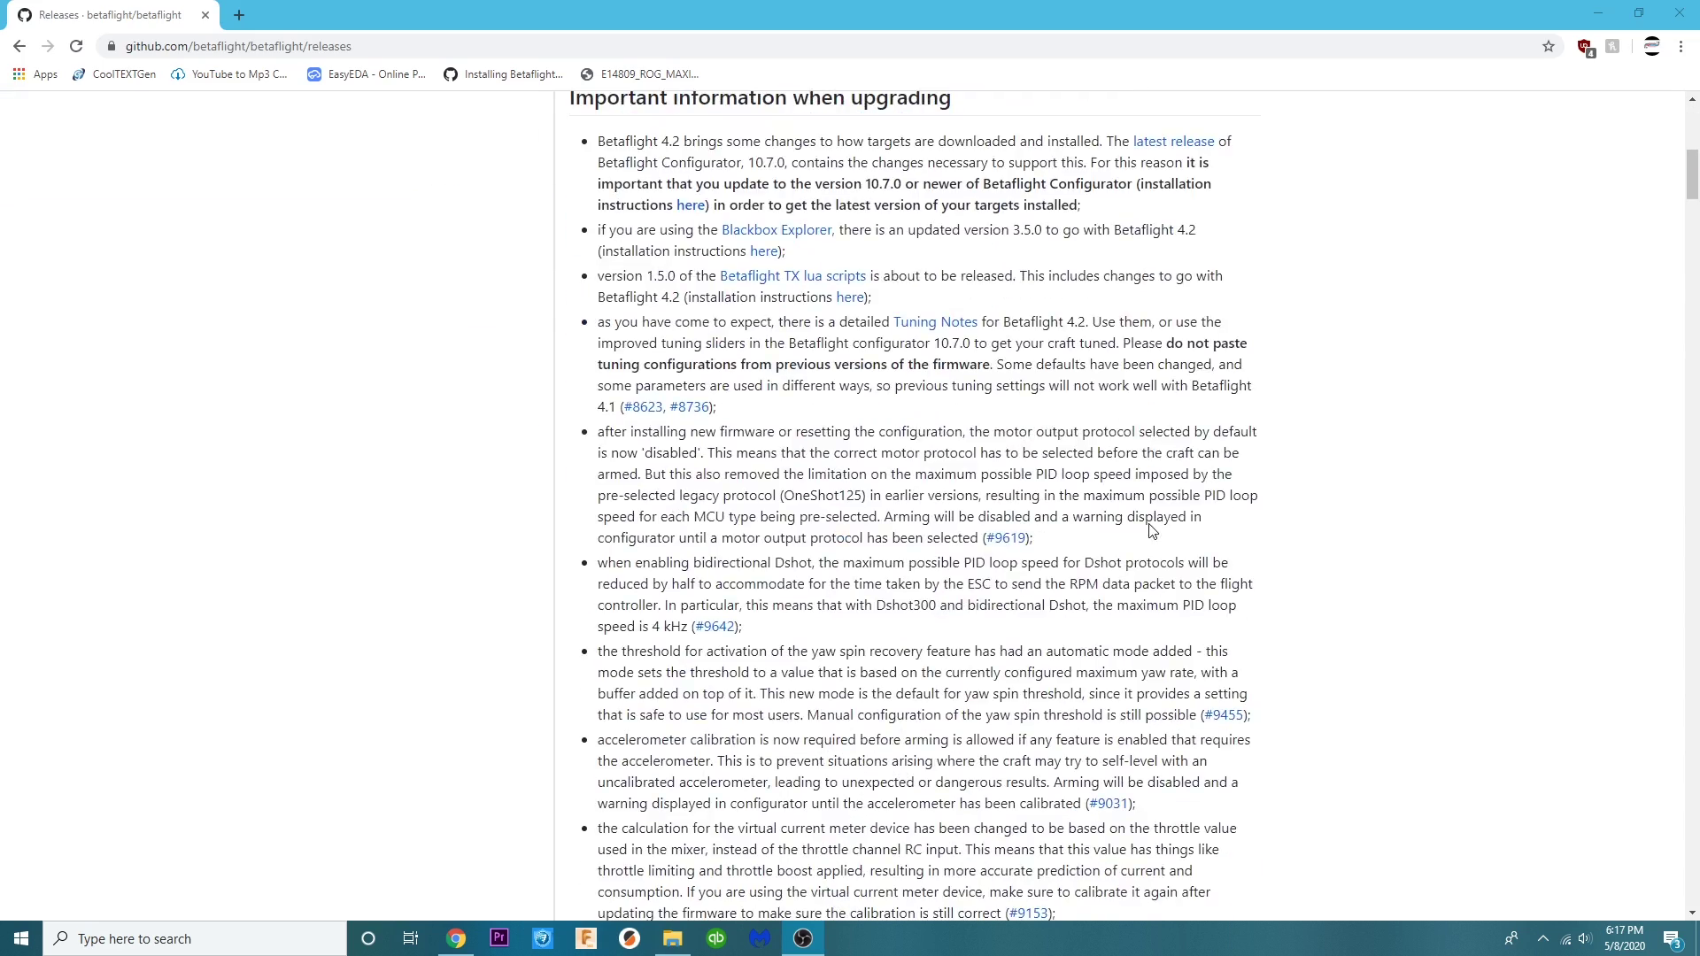
pyautogui.scroll(1, 1157, 524)
pyautogui.scroll(3, 1157, 524)
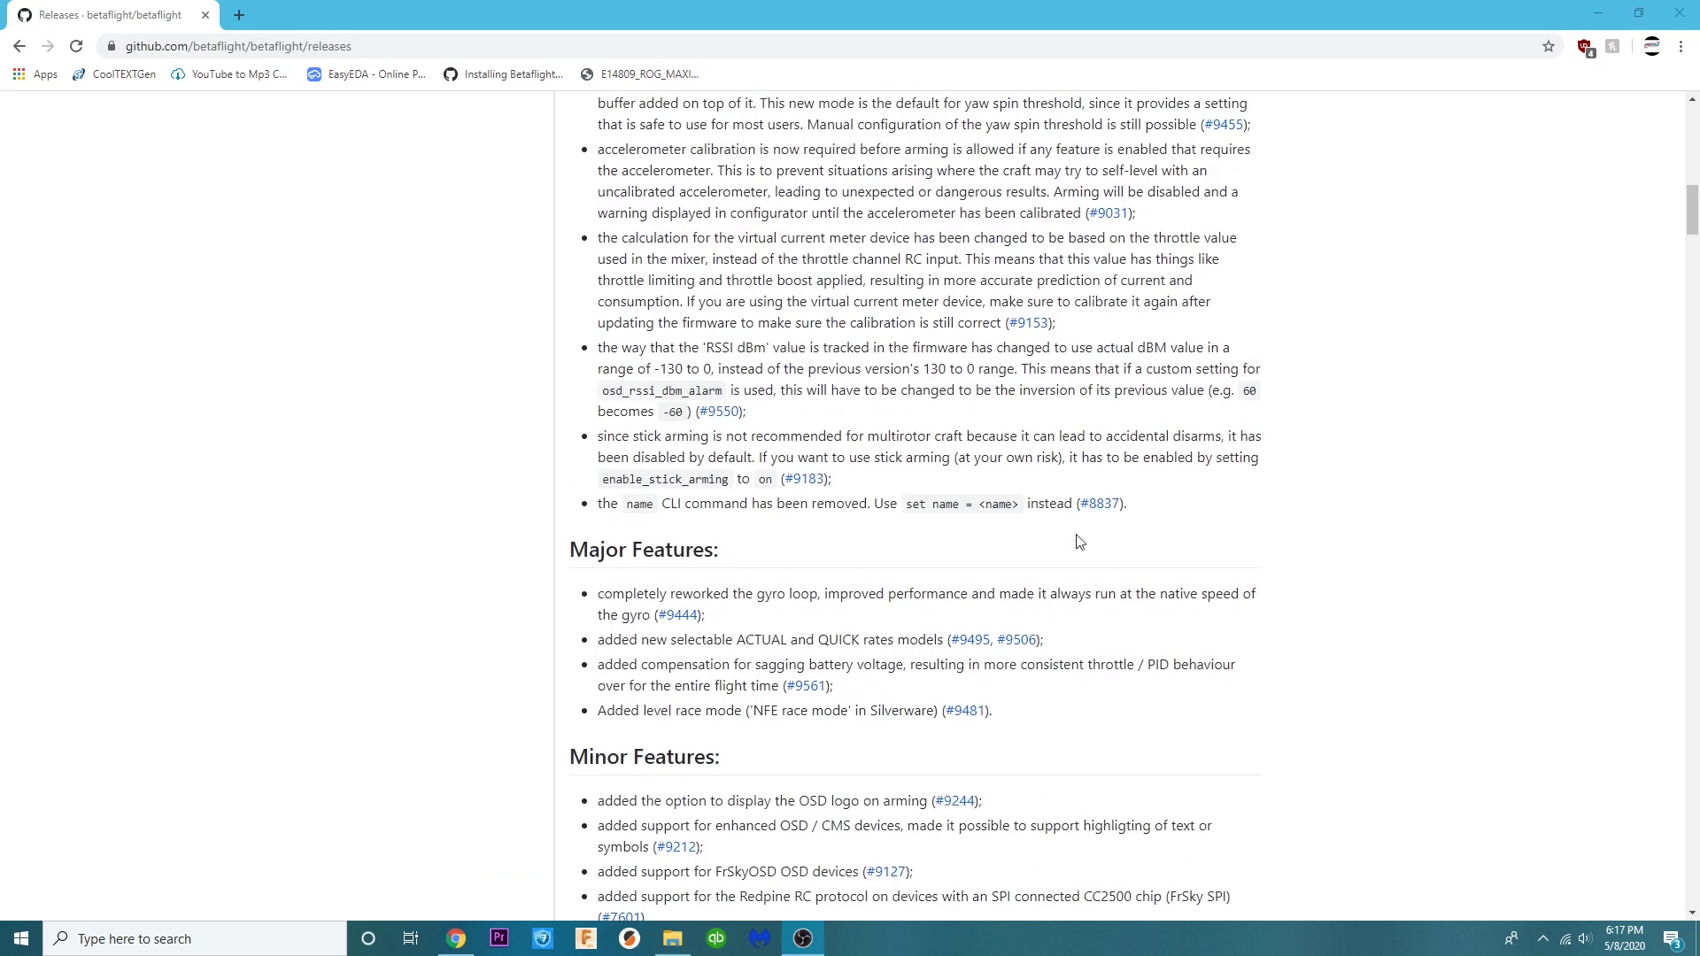
pyautogui.scroll(-3, 788, 576)
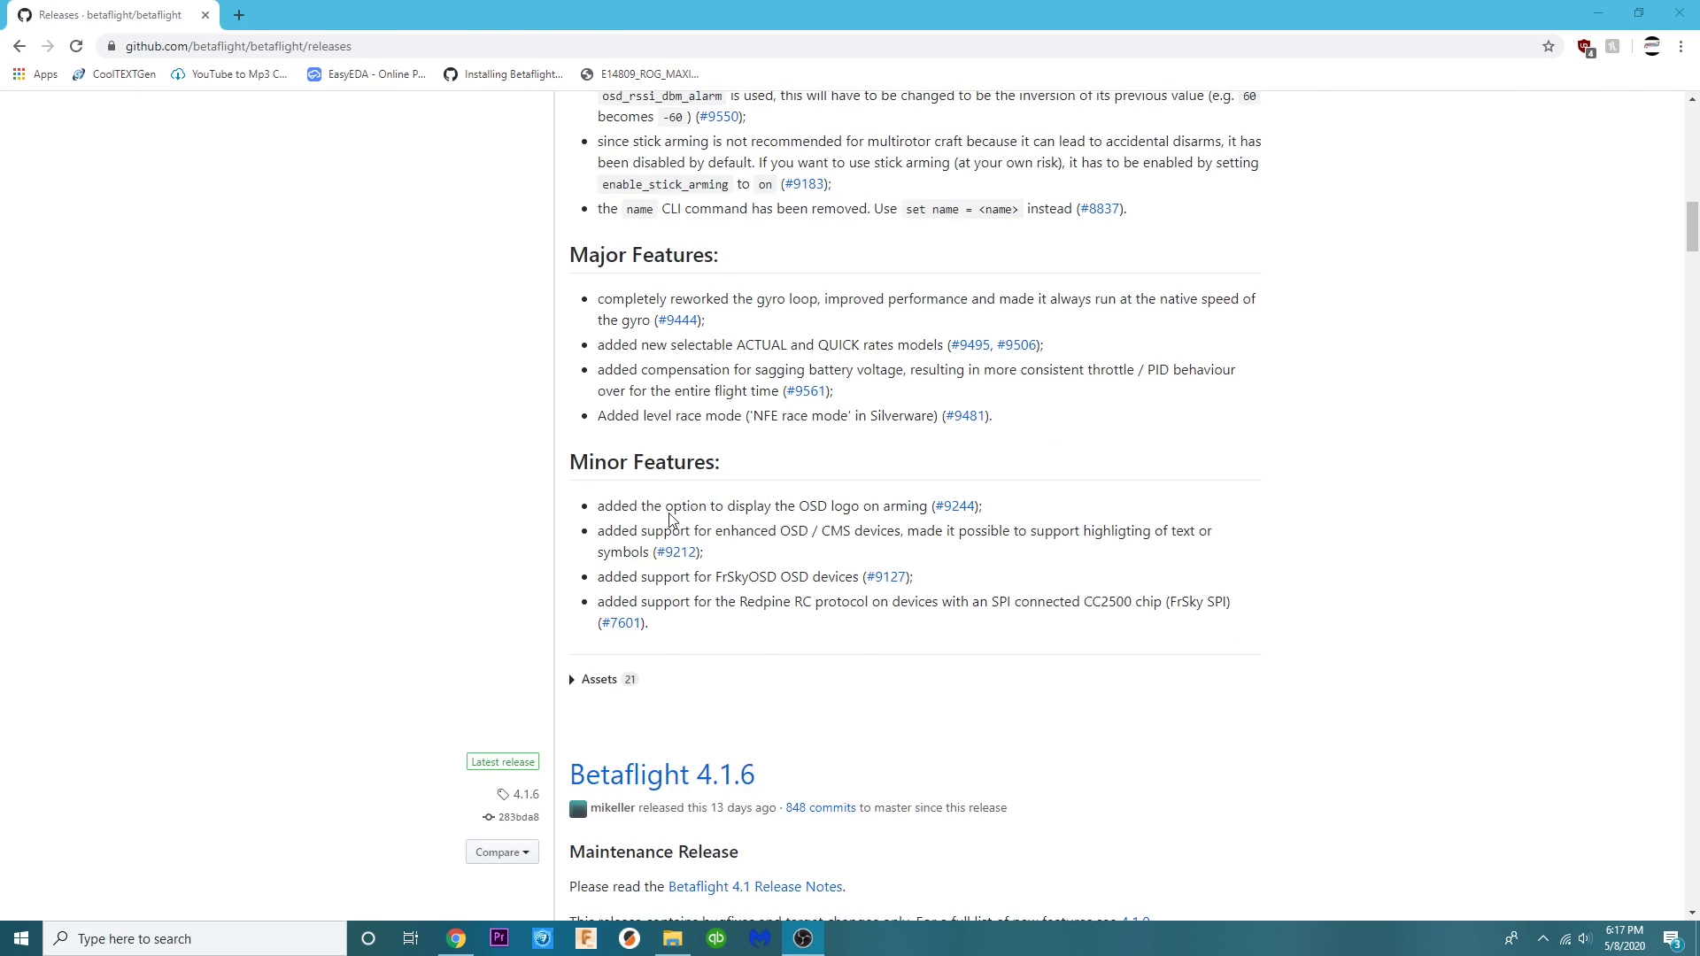
pyautogui.moveTo(311, 540)
pyautogui.mouseDown()
pyautogui.moveTo(992, 528)
pyautogui.moveTo(297, 535)
pyautogui.mouseUp()
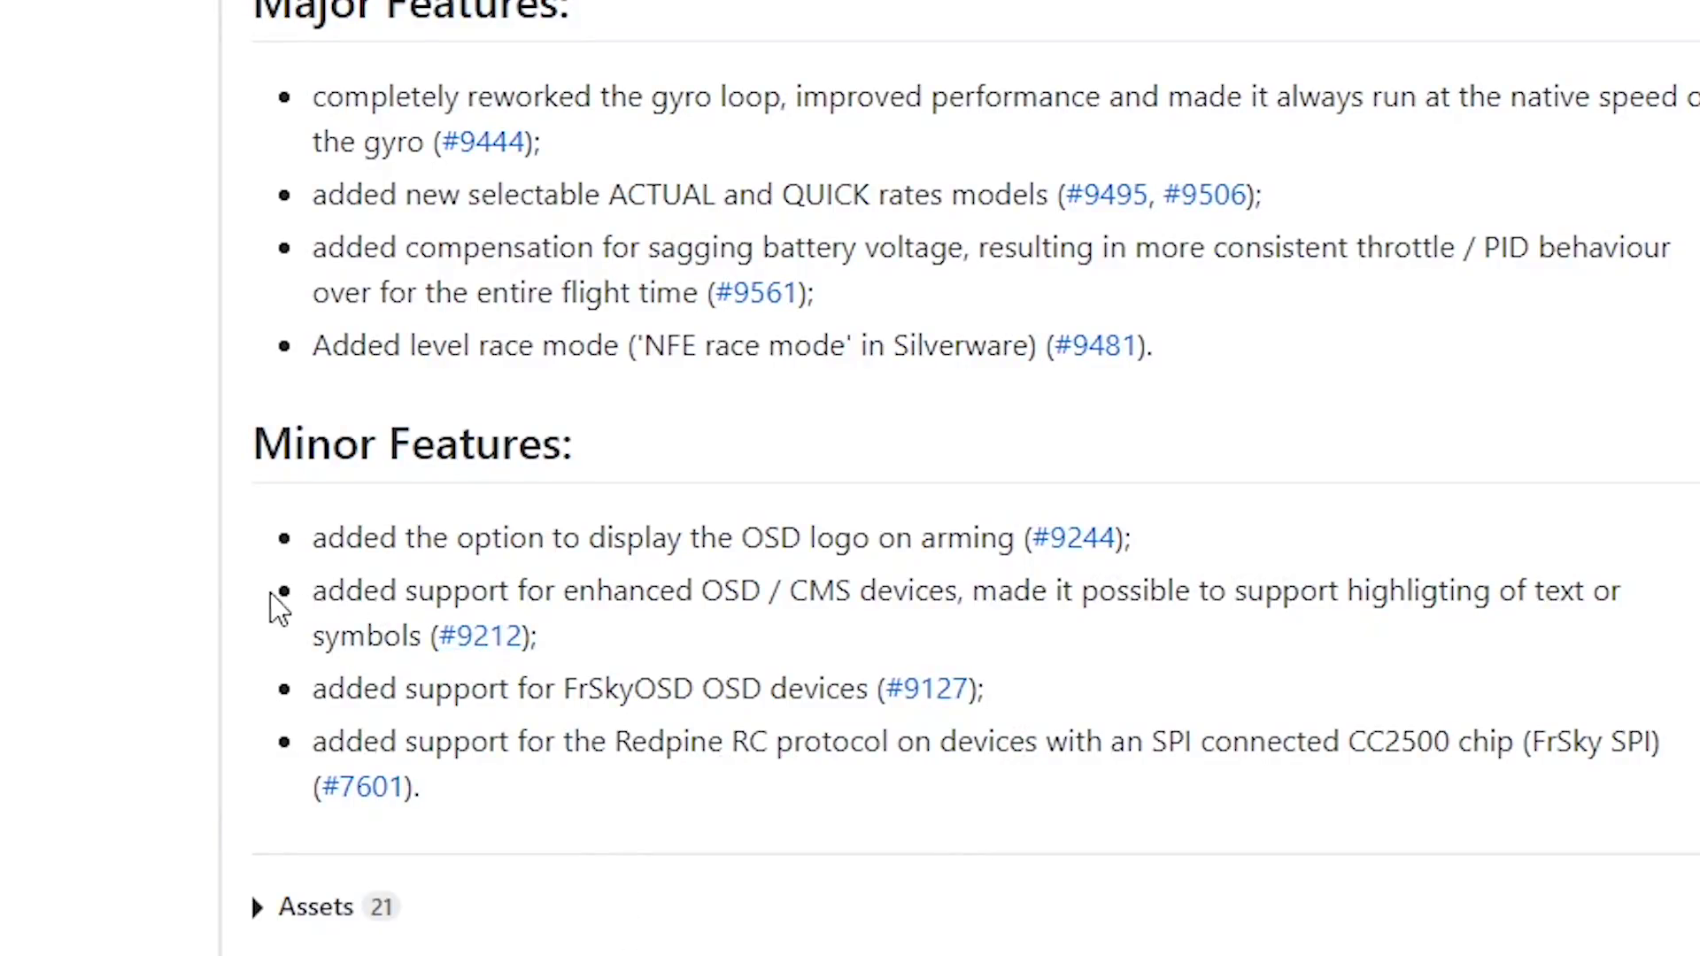
pyautogui.moveTo(328, 591); pyautogui.dragTo(527, 598)
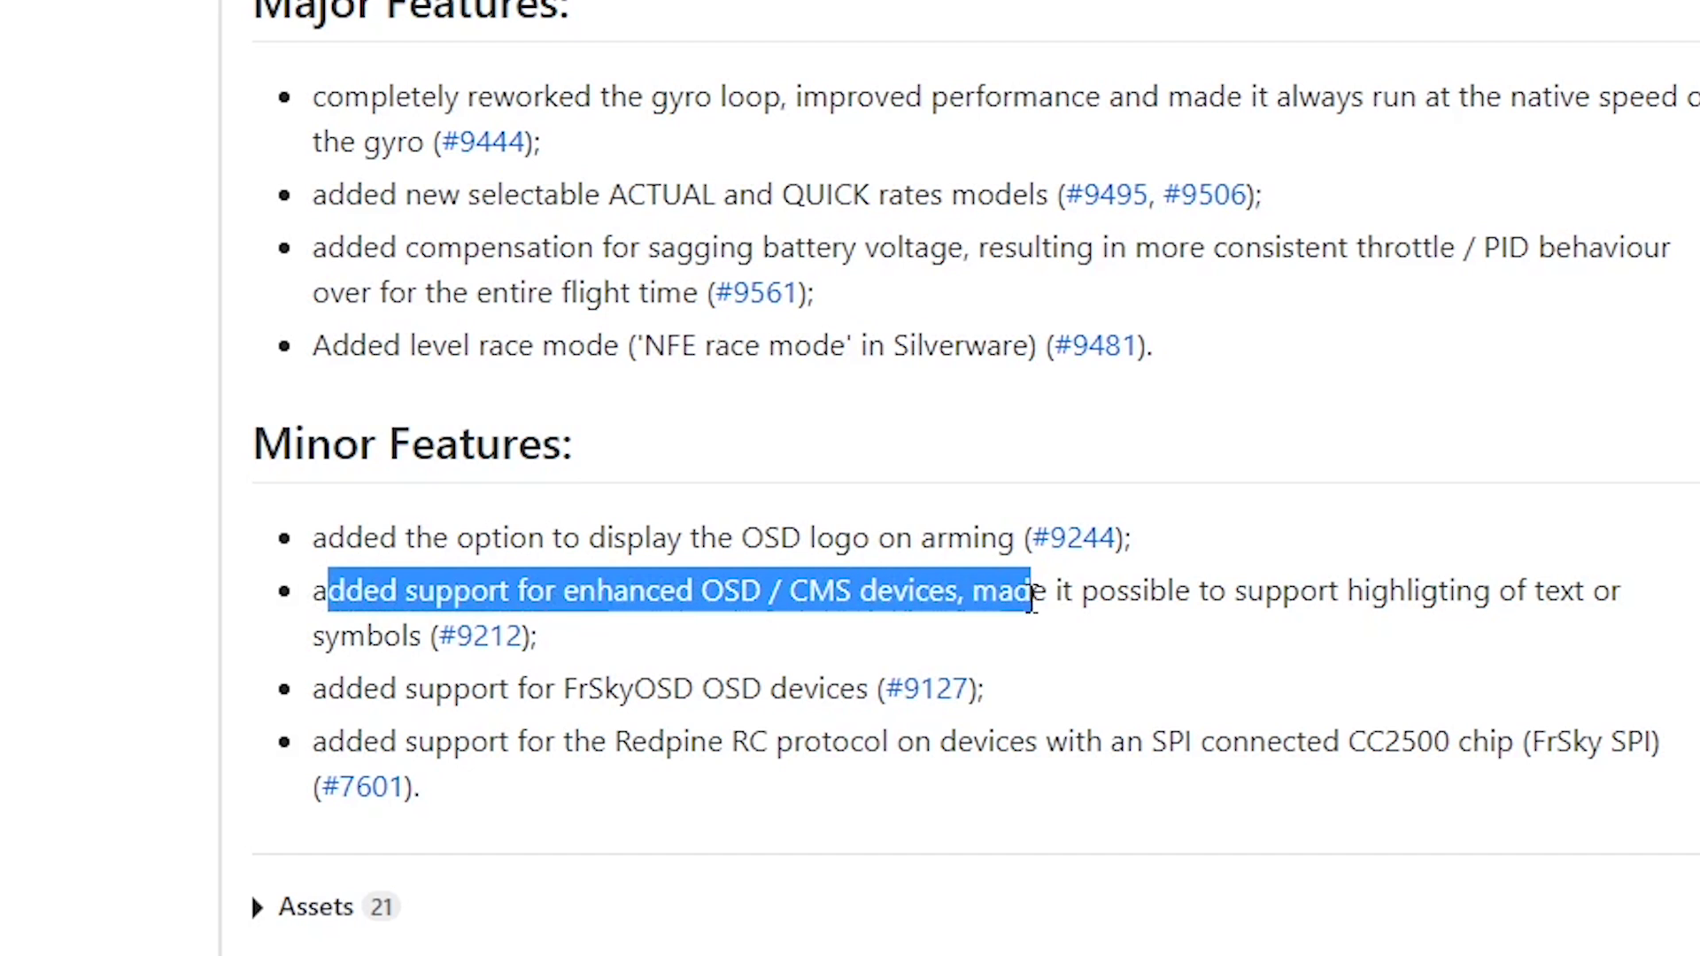
pyautogui.moveTo(1031, 595); pyautogui.dragTo(144, 626)
pyautogui.click(140, 629)
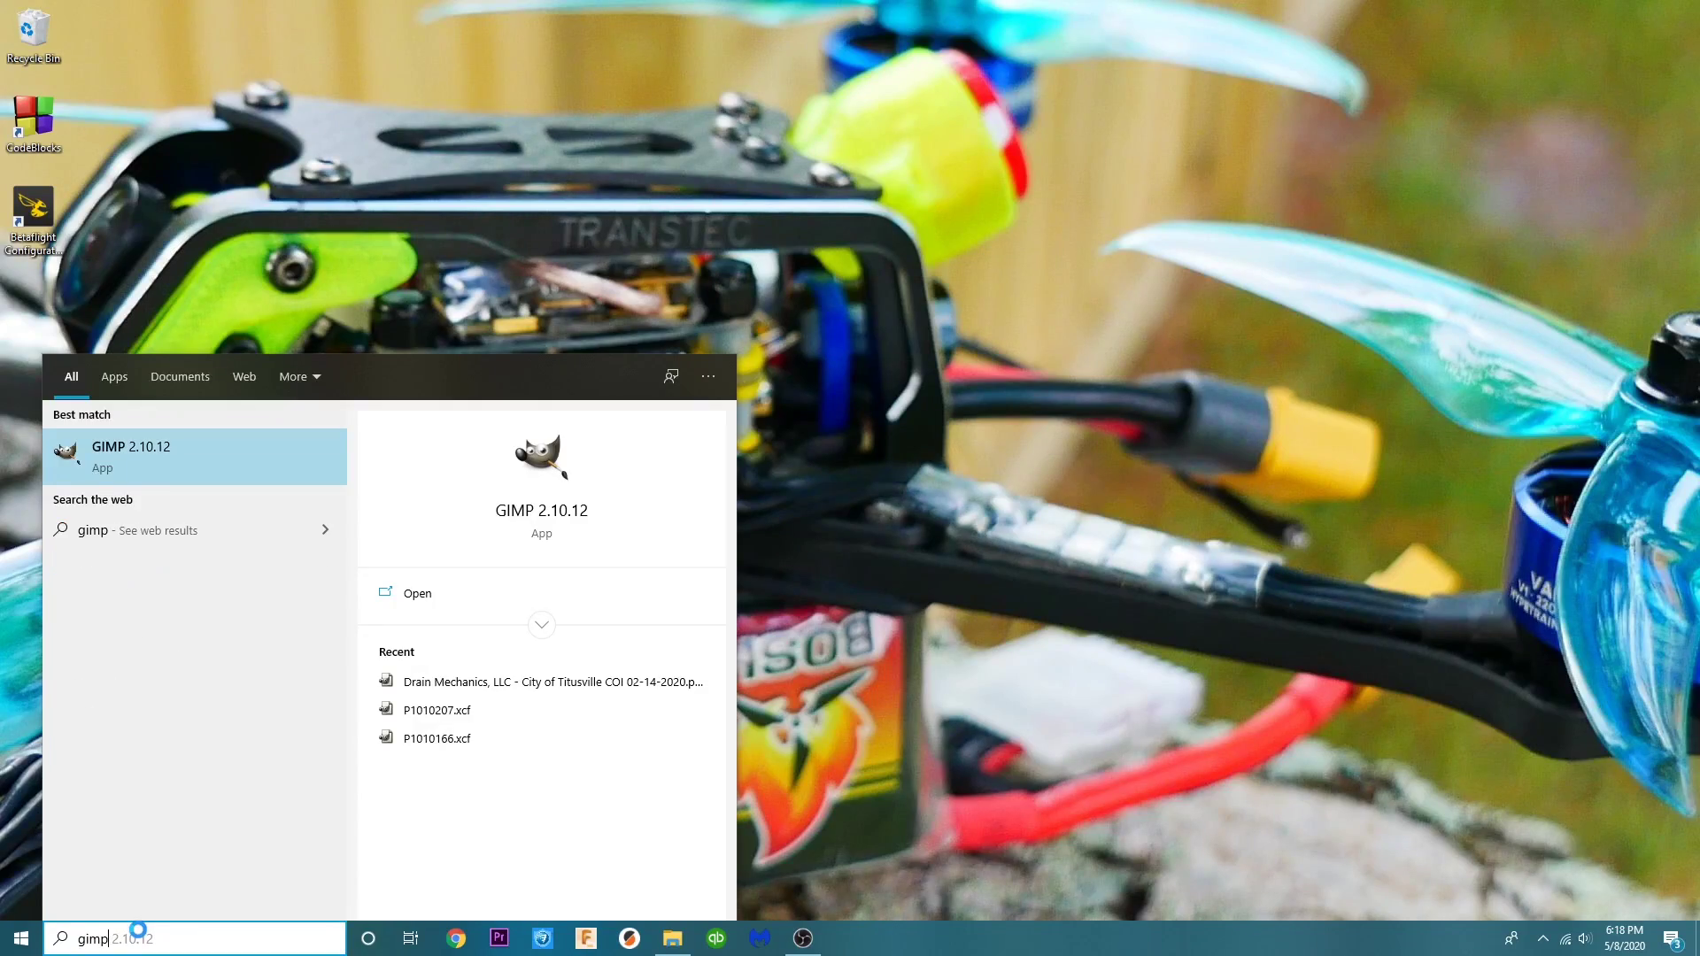
# Step: Launch GIMP 2.10.12 from the Start search's best match
pyautogui.click(177, 469)
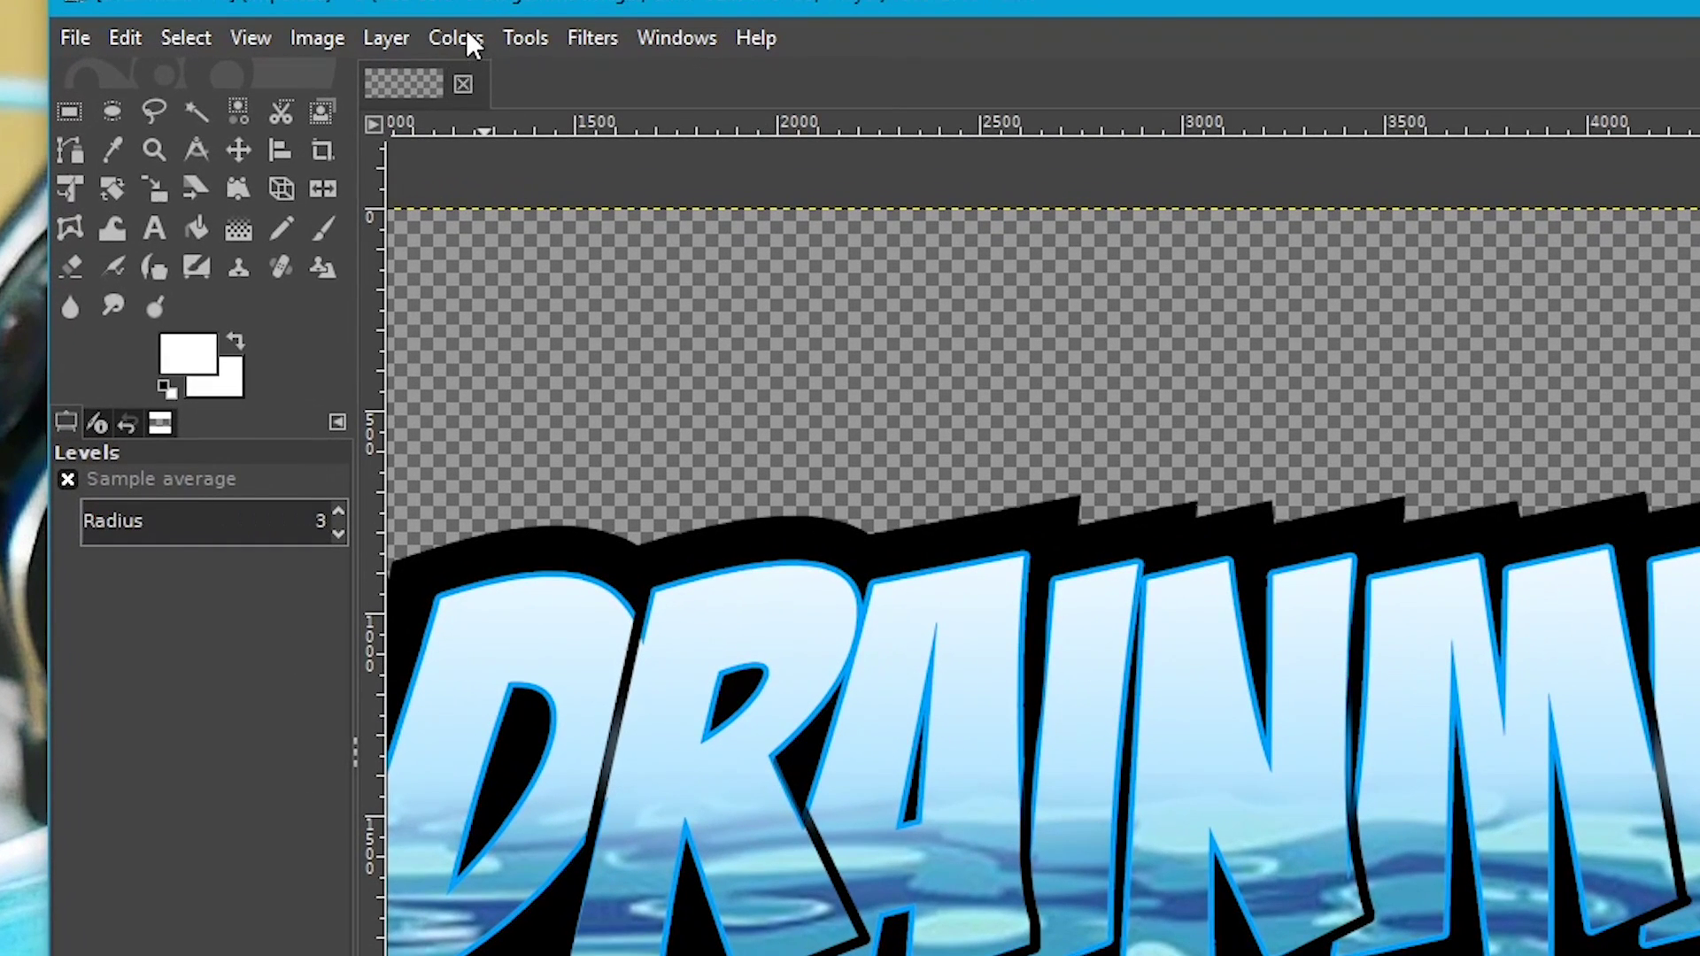
# Step: Apply a Colors > Threshold of 127–255 to the DrainmanFPV1 logo
pyautogui.click(468, 35)
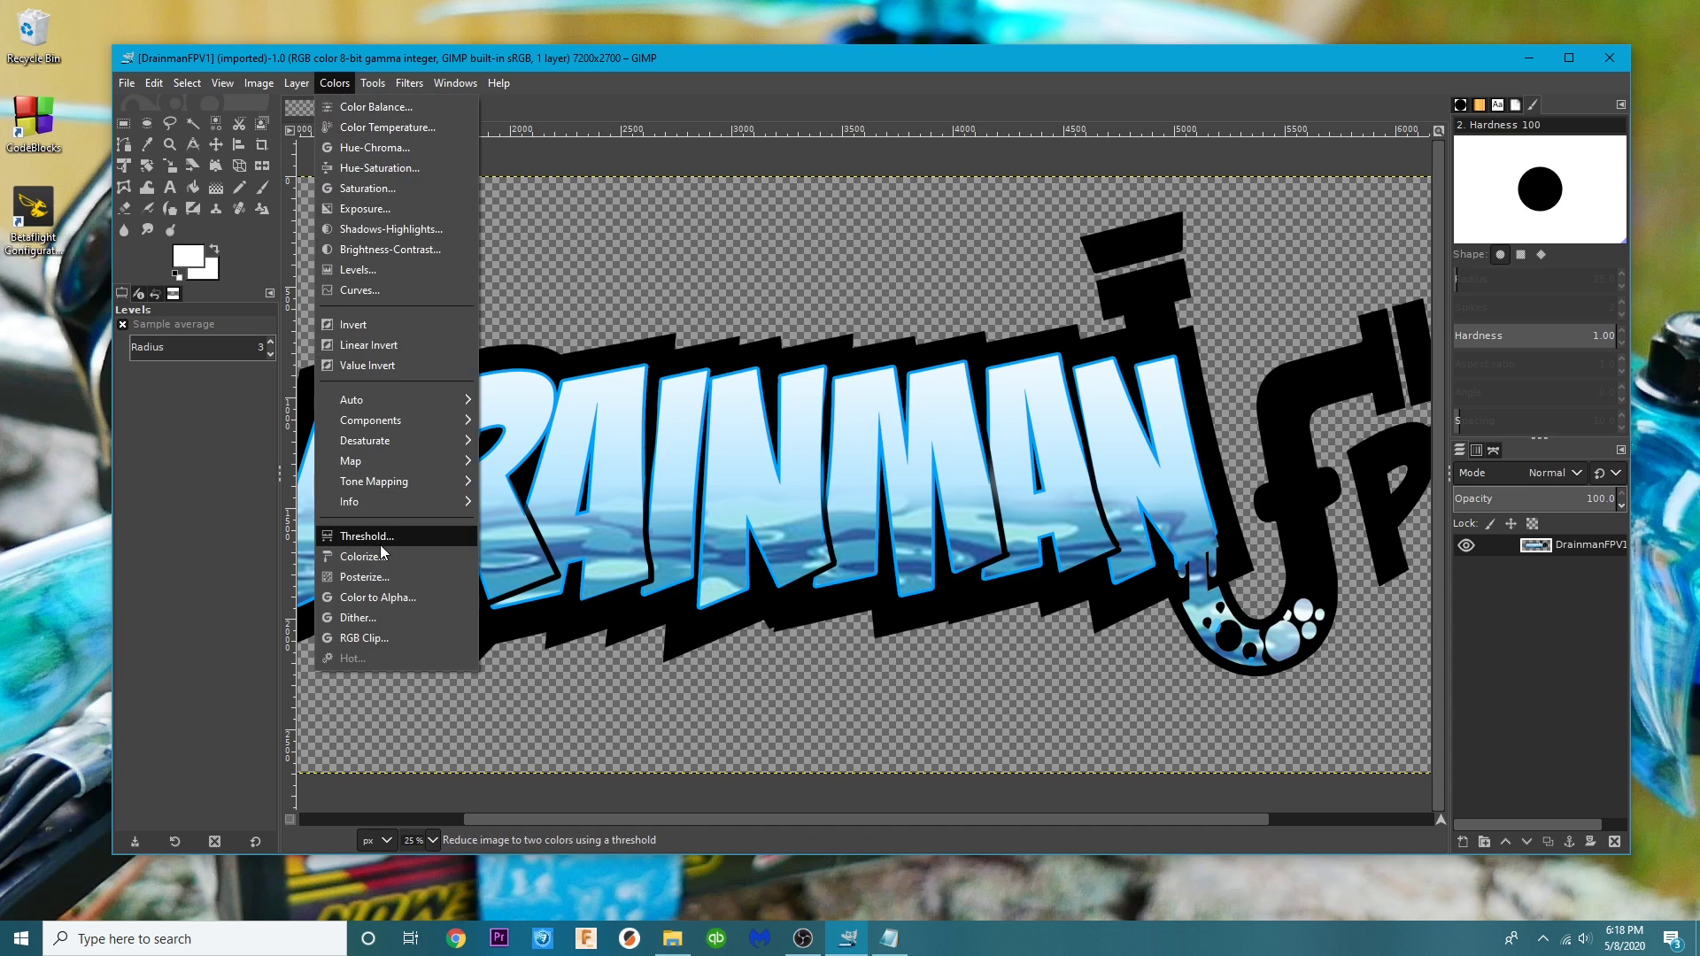
pyautogui.click(514, 867)
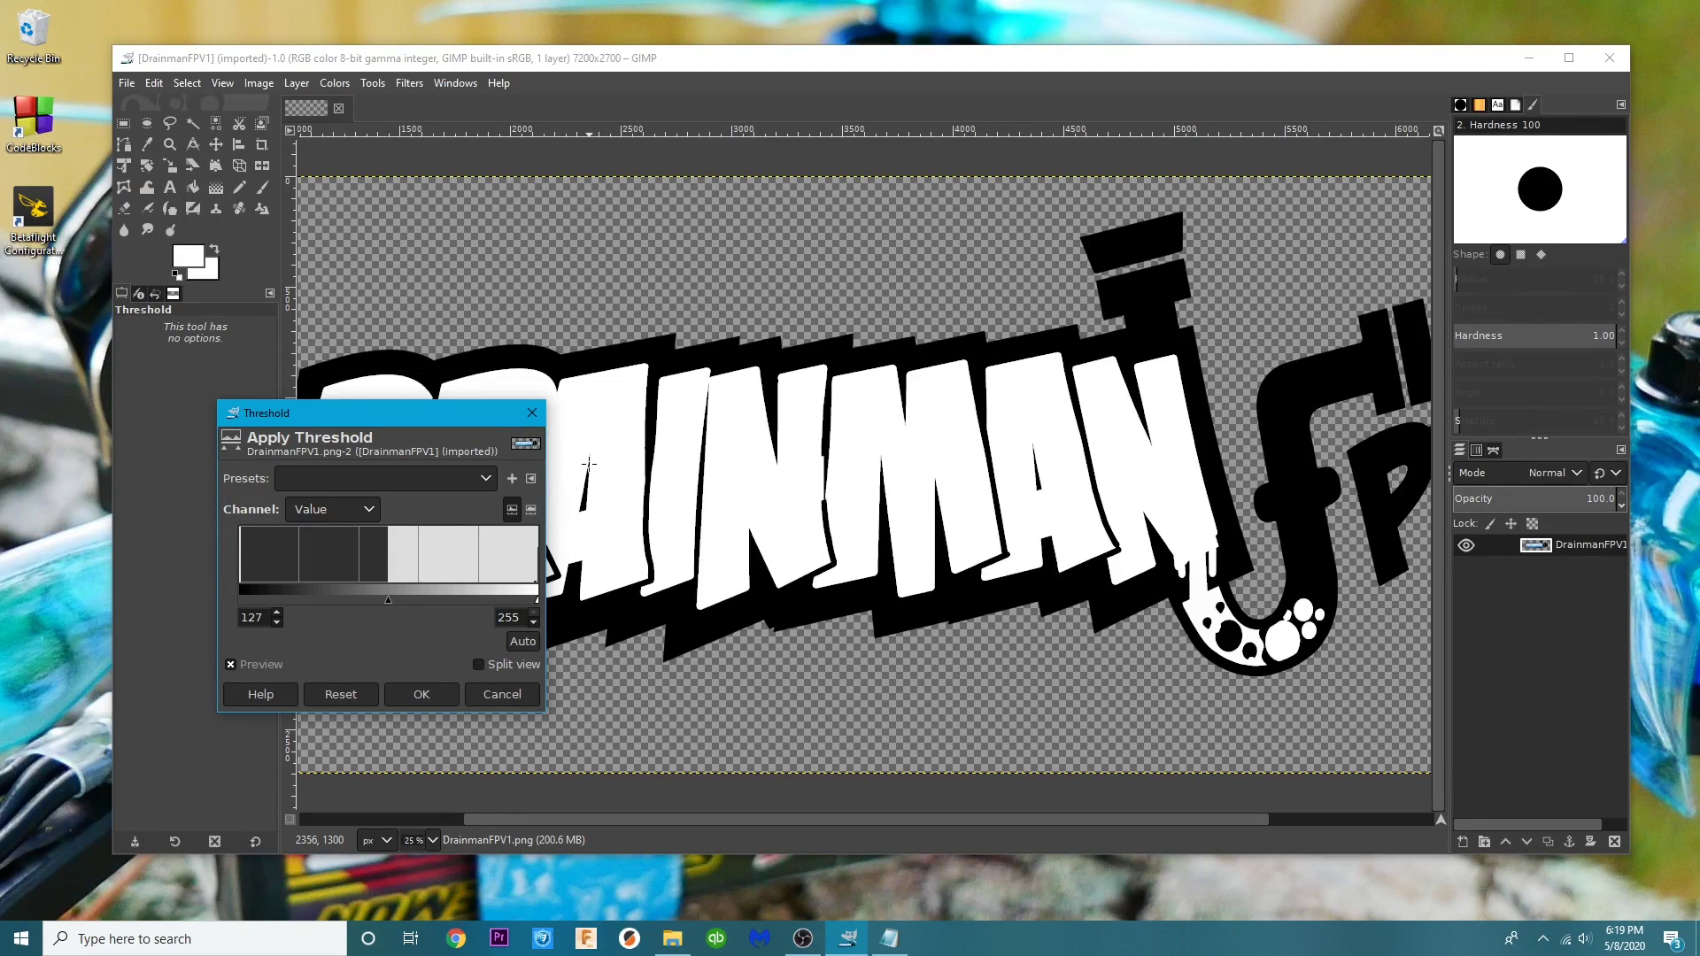
pyautogui.click(422, 694)
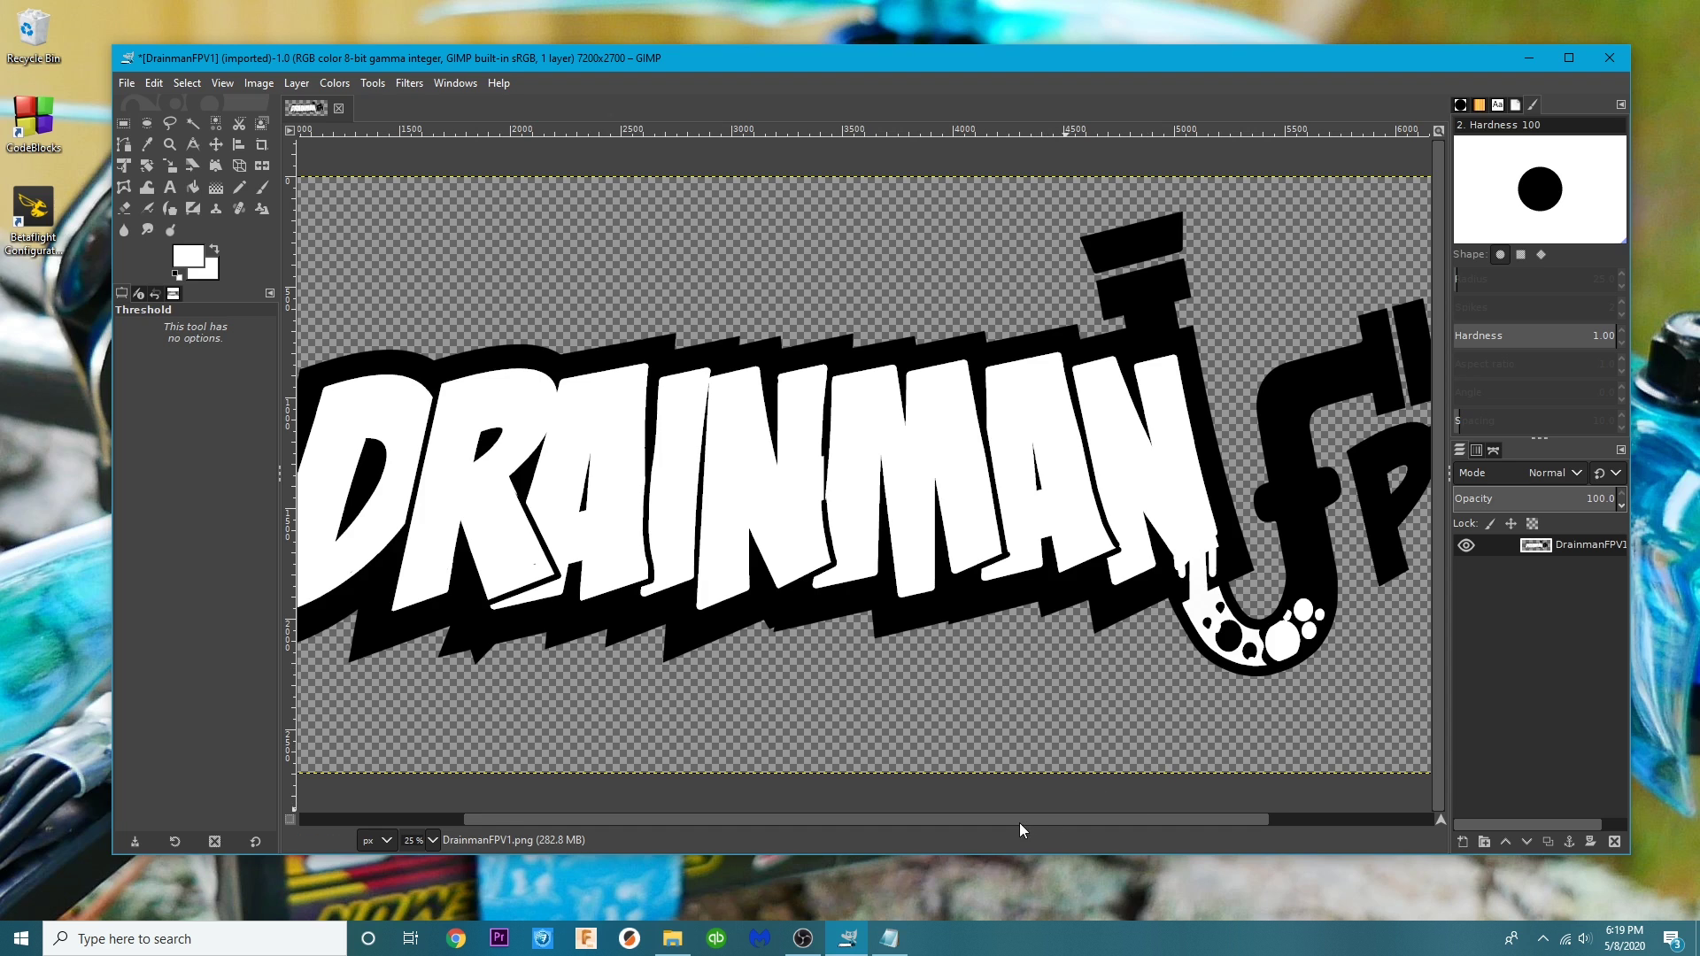
pyautogui.moveTo(1018, 822); pyautogui.dragTo(931, 796)
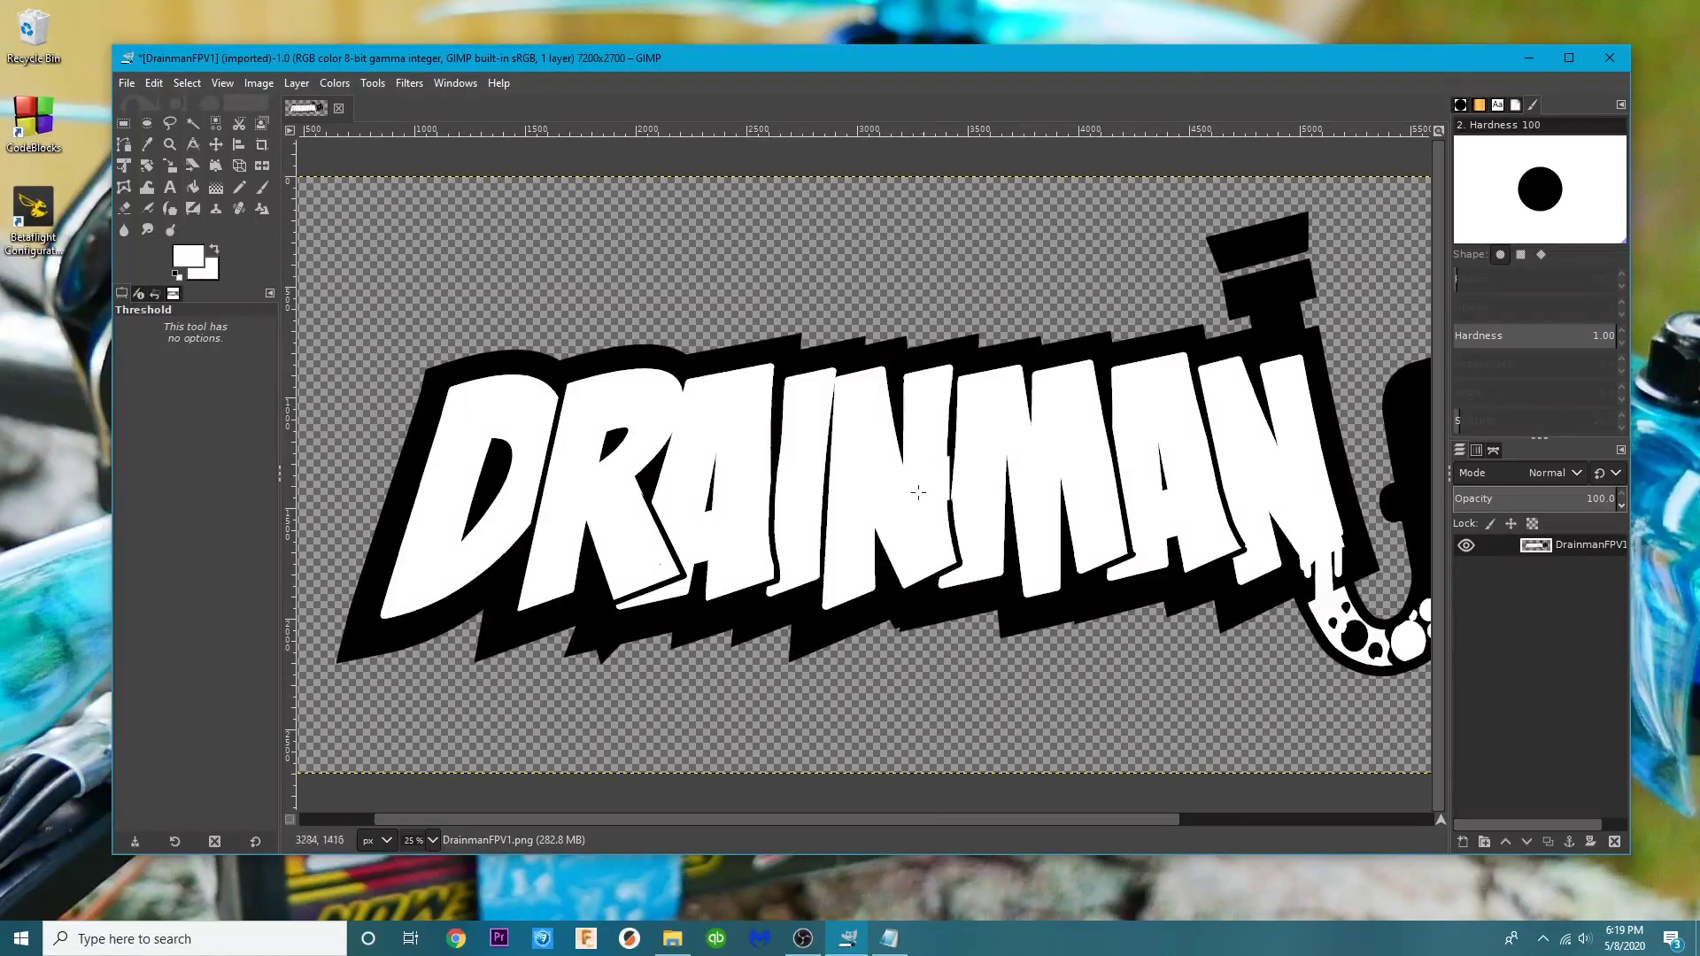
# Step: Export the logo as DrainmanFPV1OSD.png on the Desktop, then close GIMP without saving
pyautogui.click(129, 86)
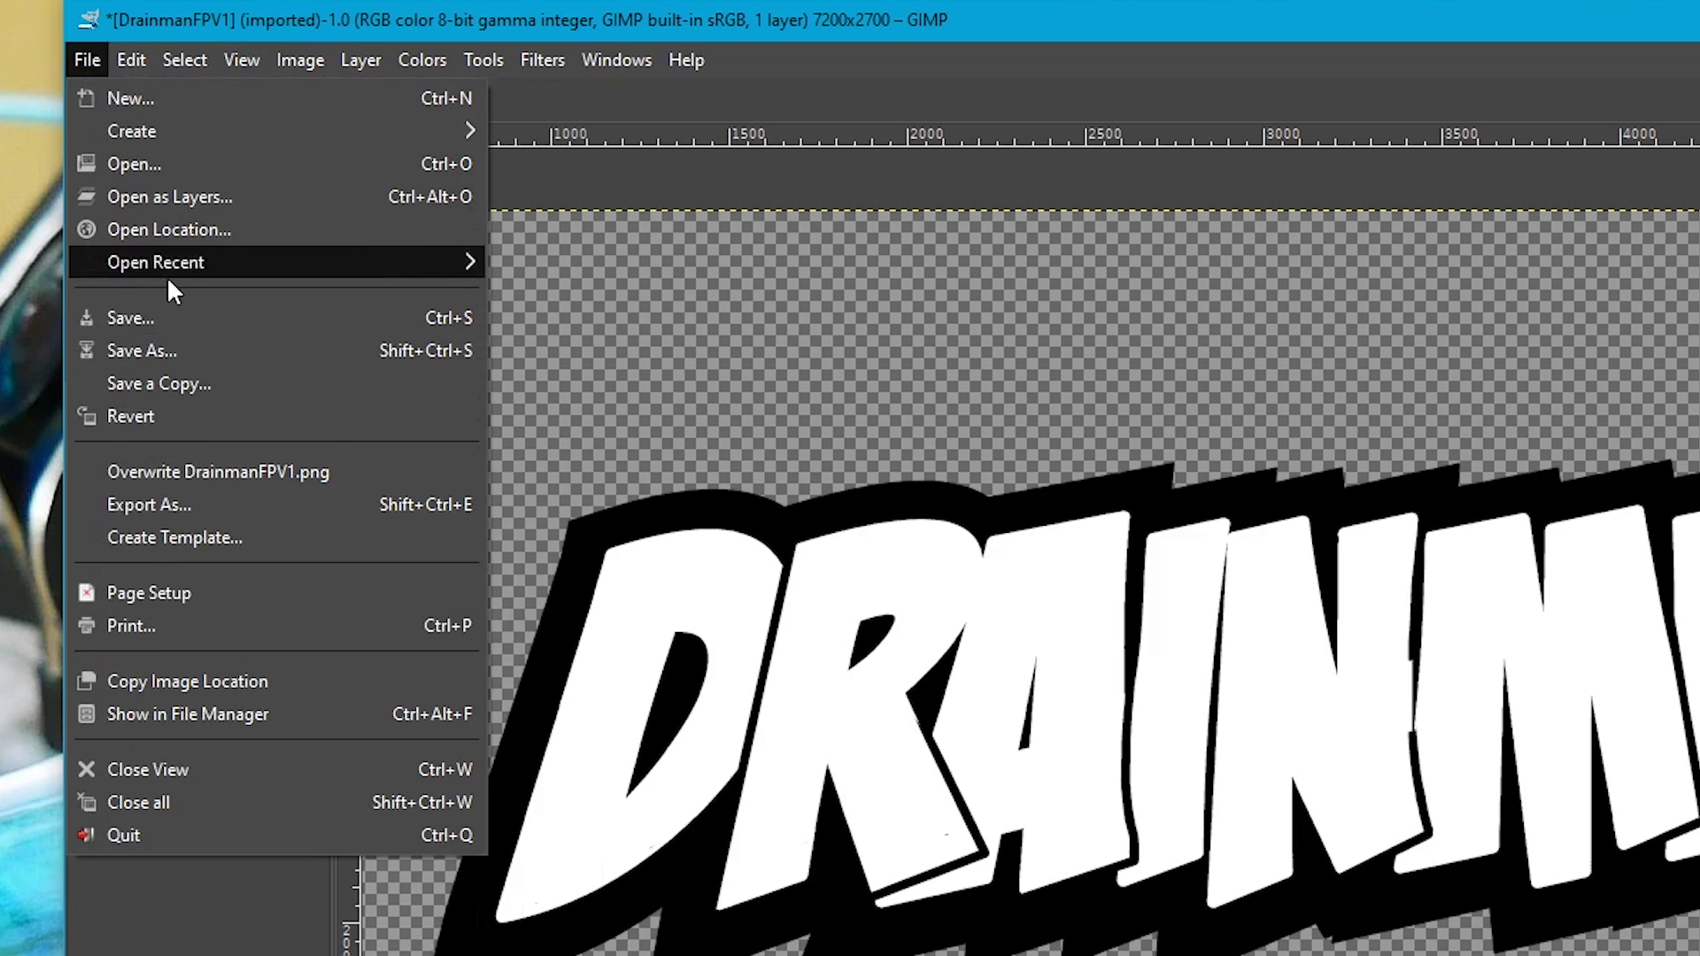
pyautogui.click(173, 506)
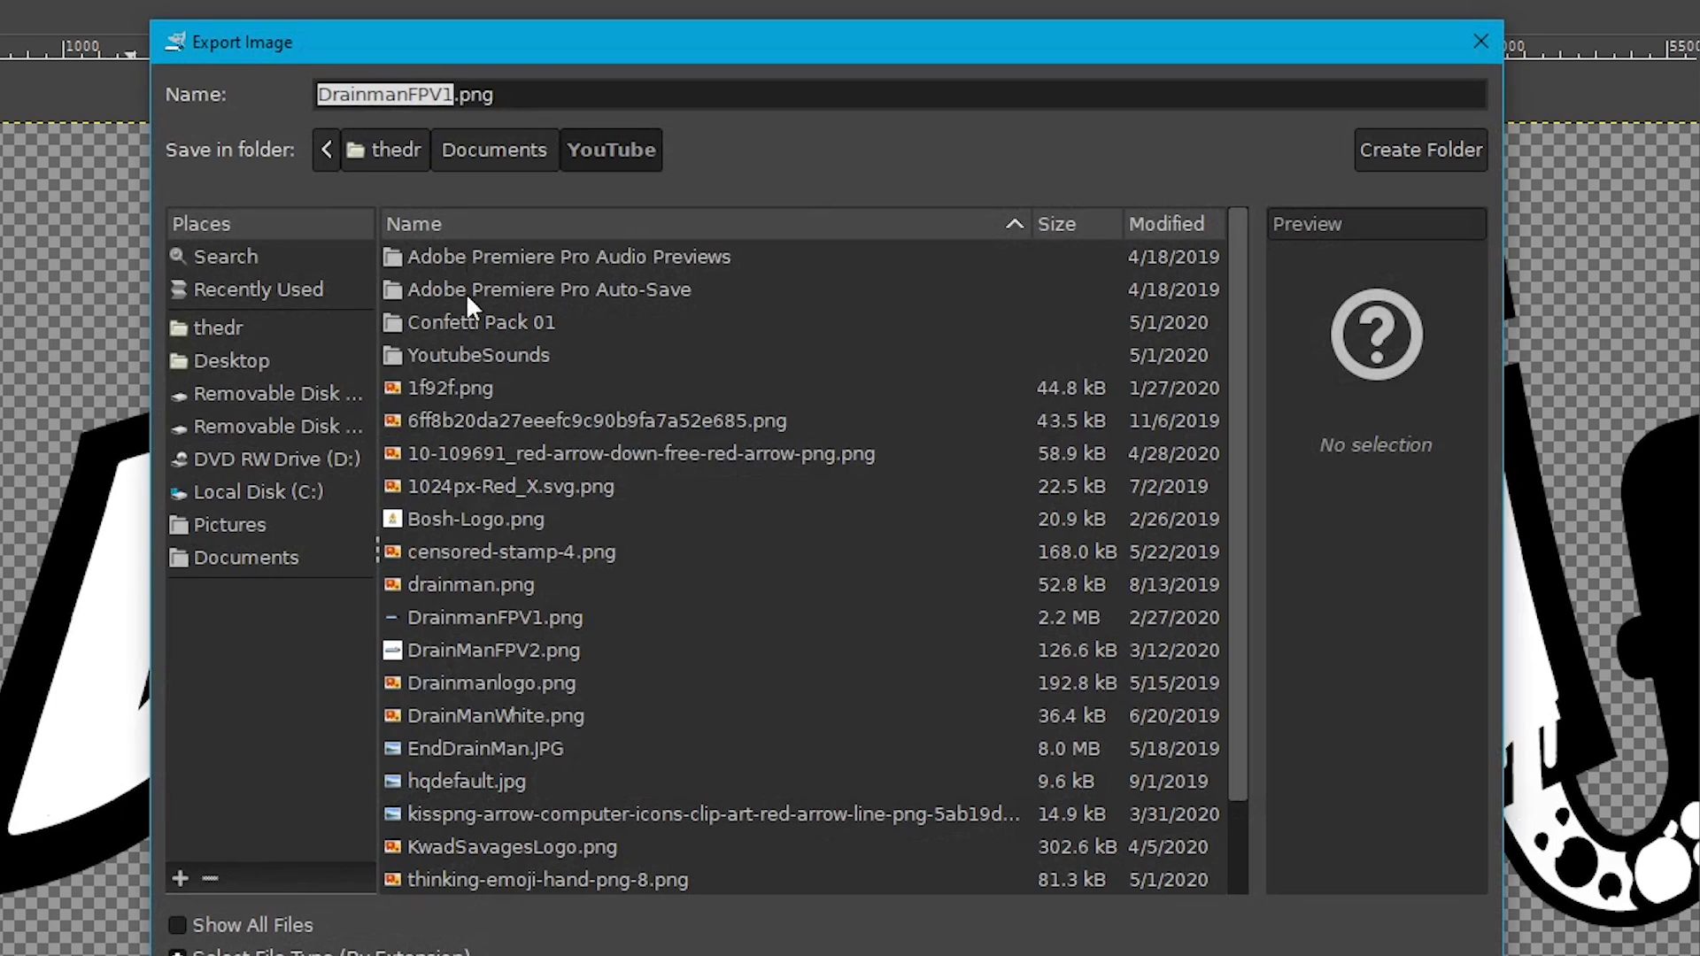
pyautogui.click(451, 93)
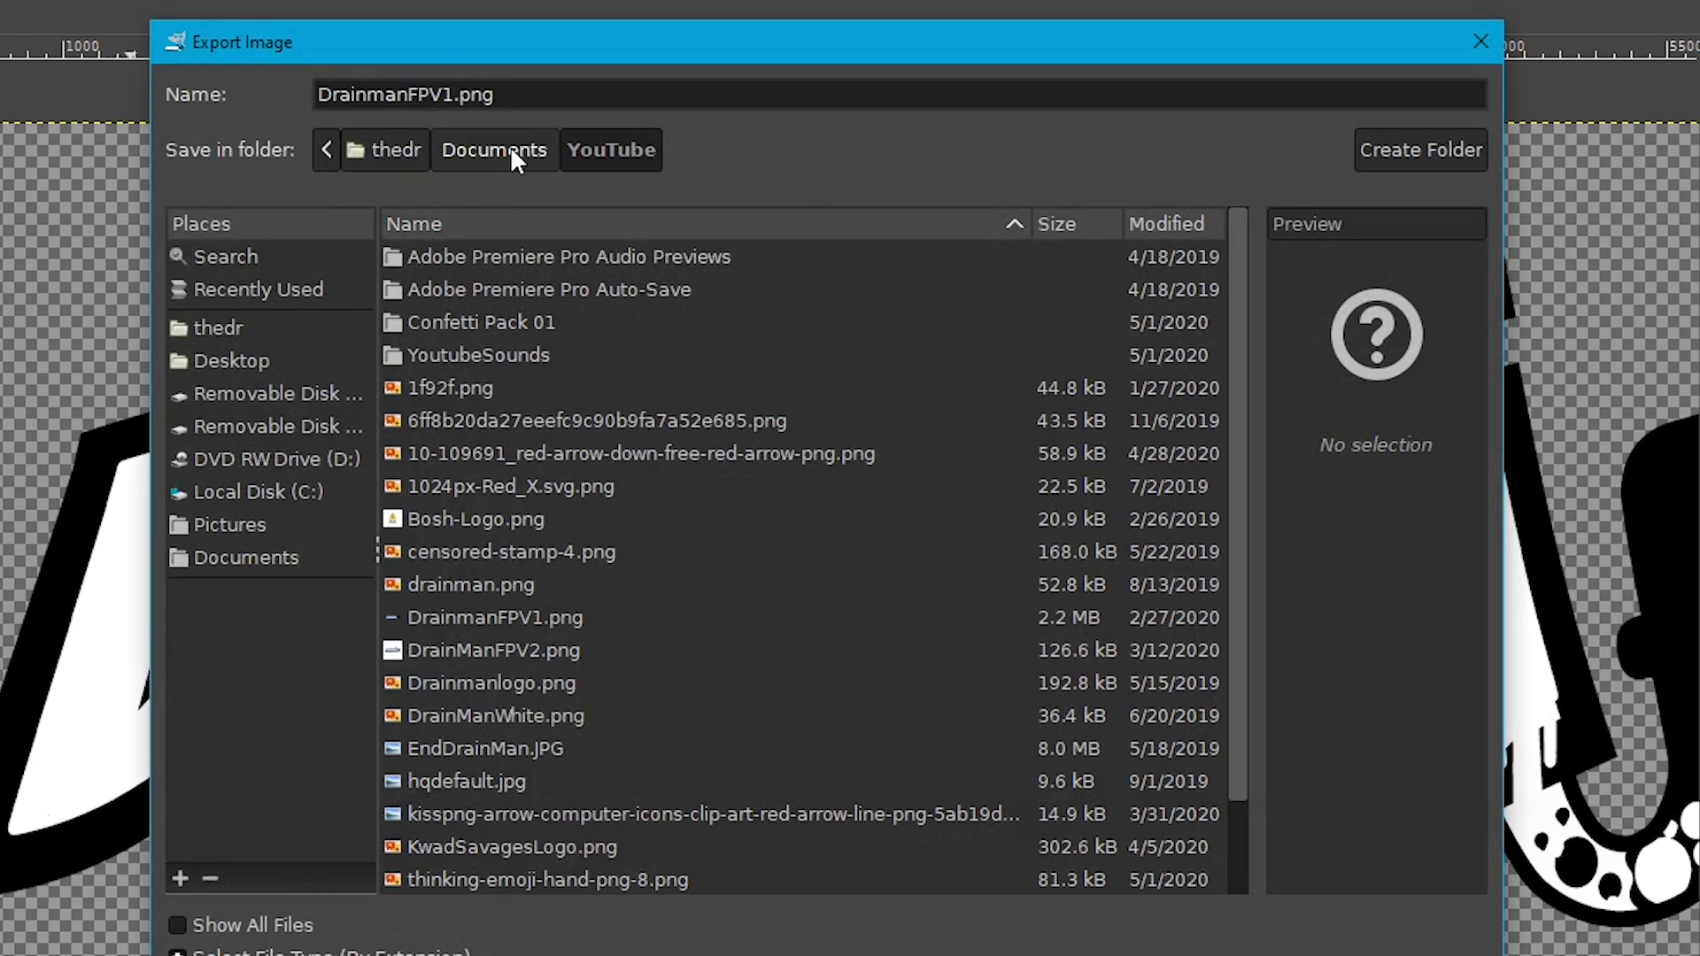
pyautogui.write('OSD')
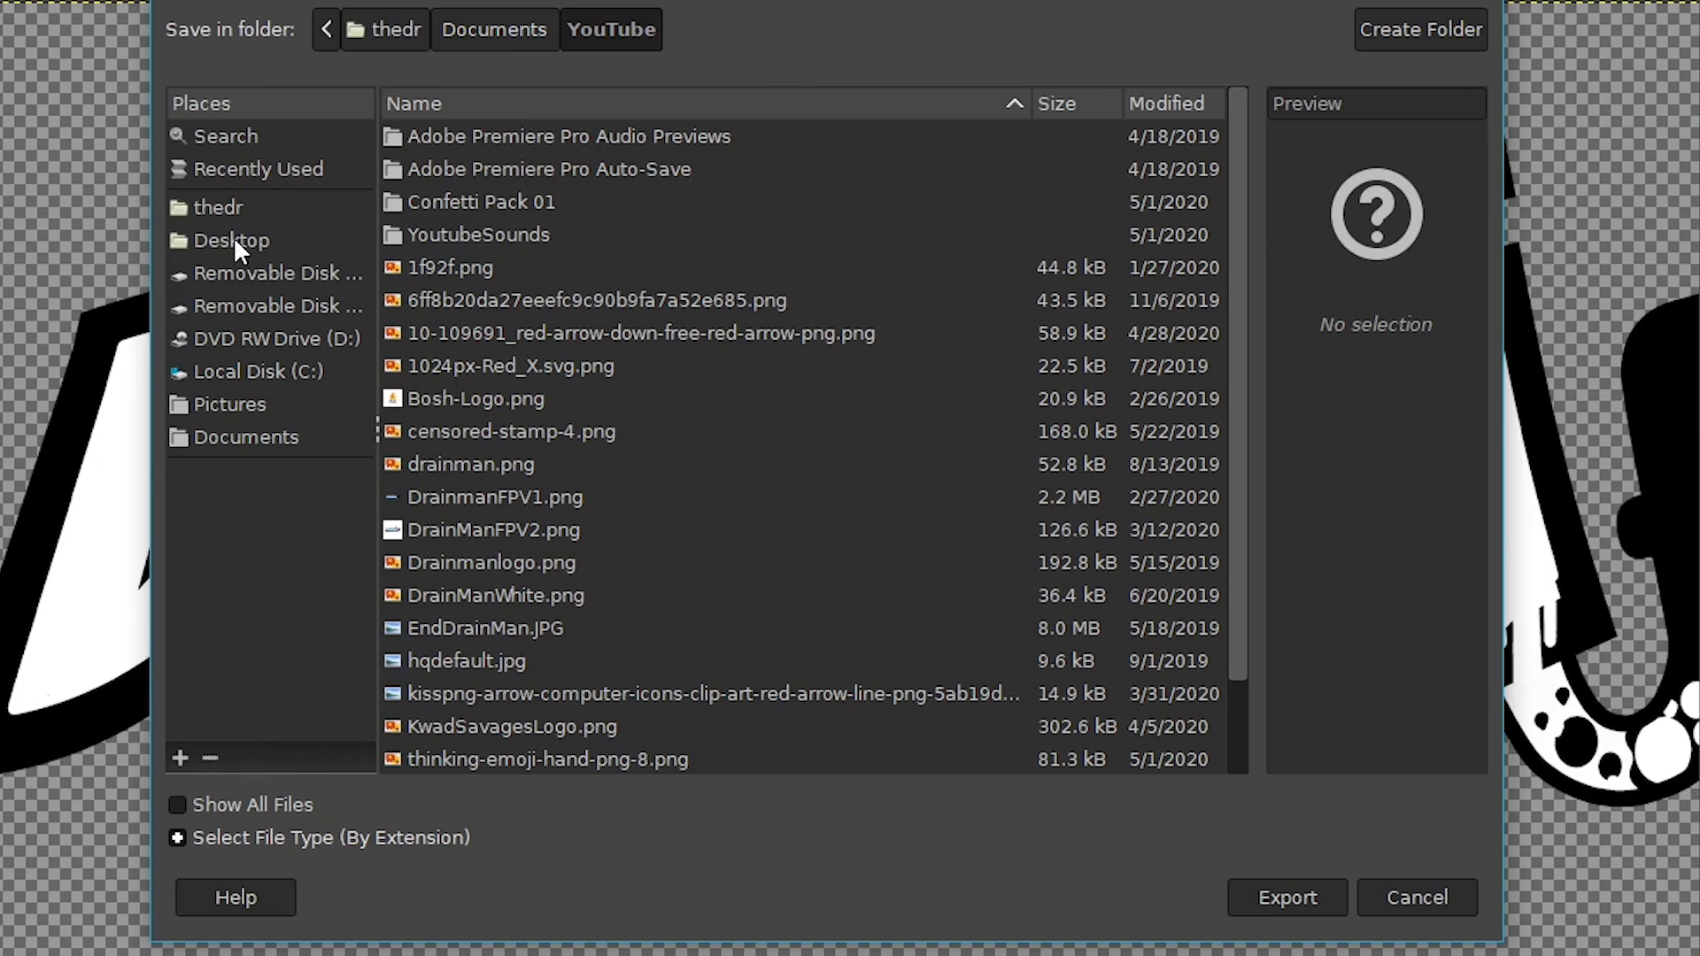
pyautogui.click(233, 240)
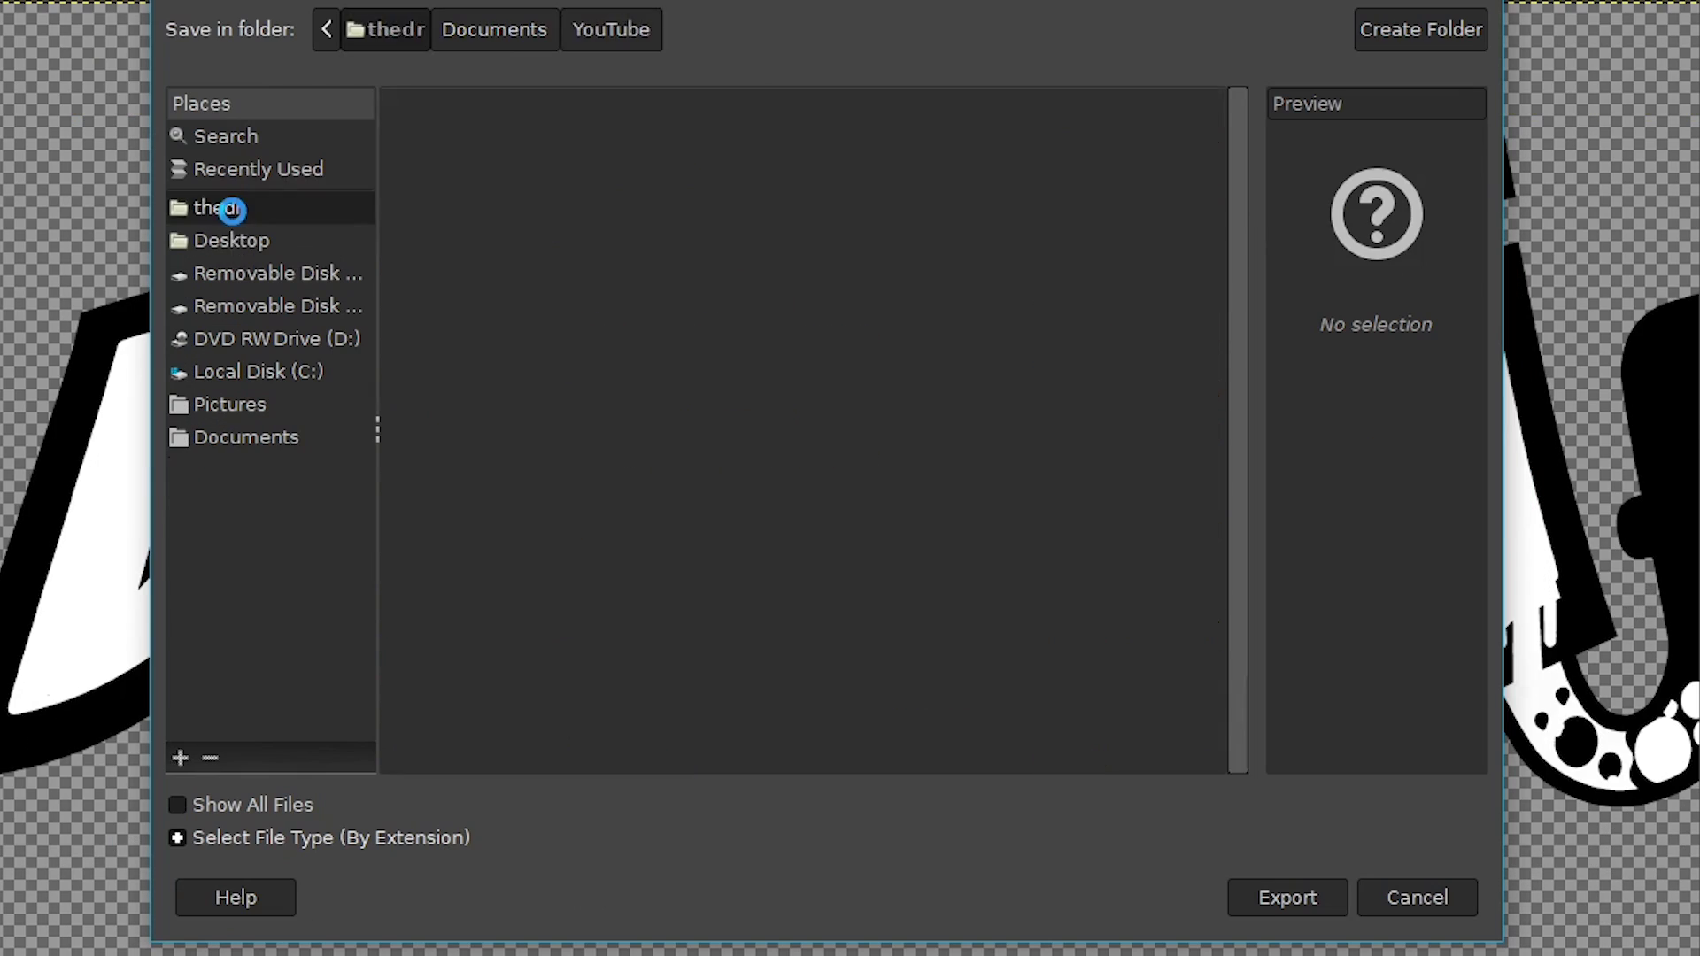
pyautogui.click(1296, 908)
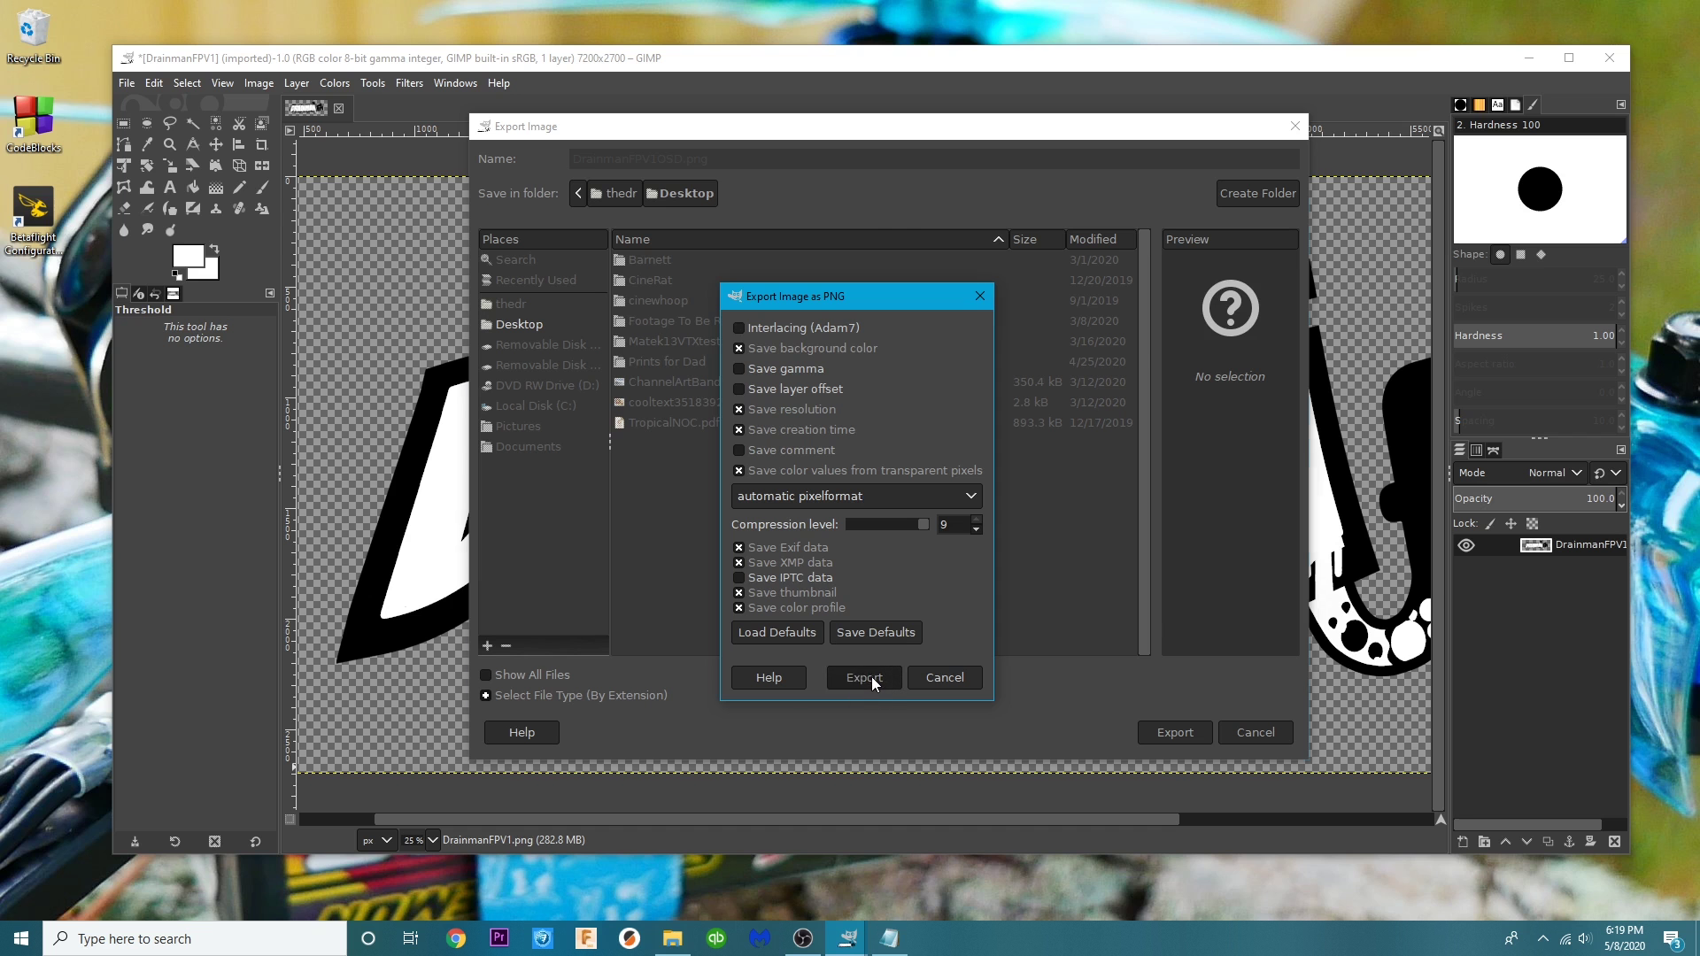
pyautogui.click(871, 677)
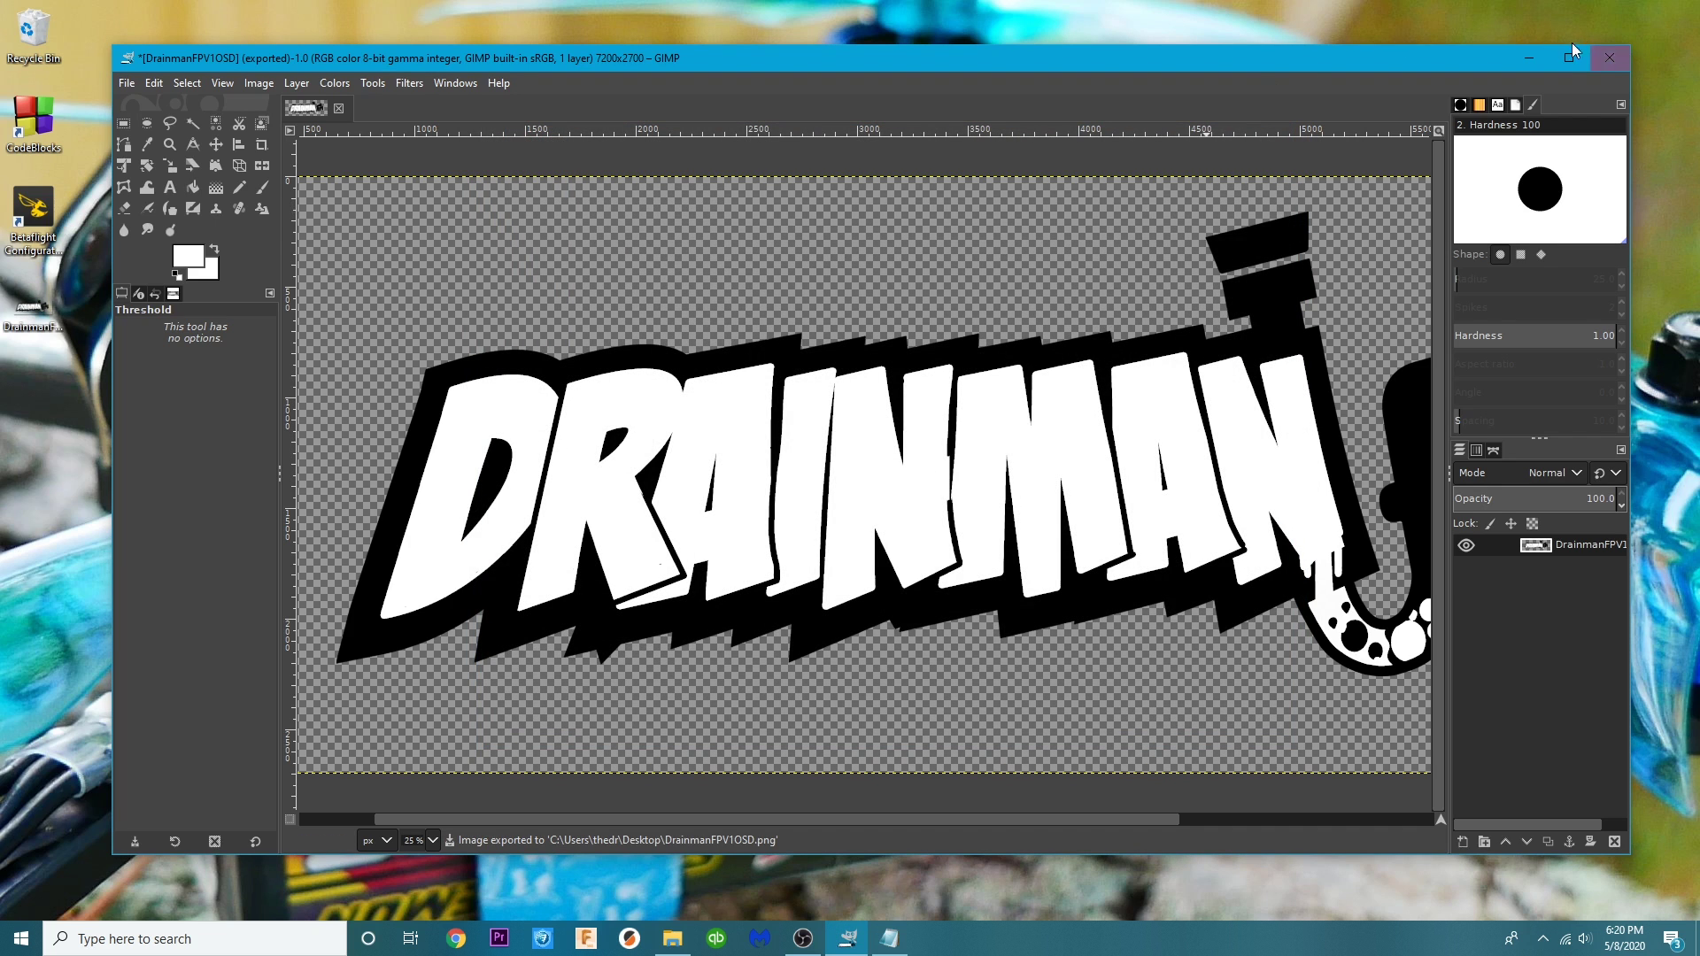
pyautogui.click(1607, 59)
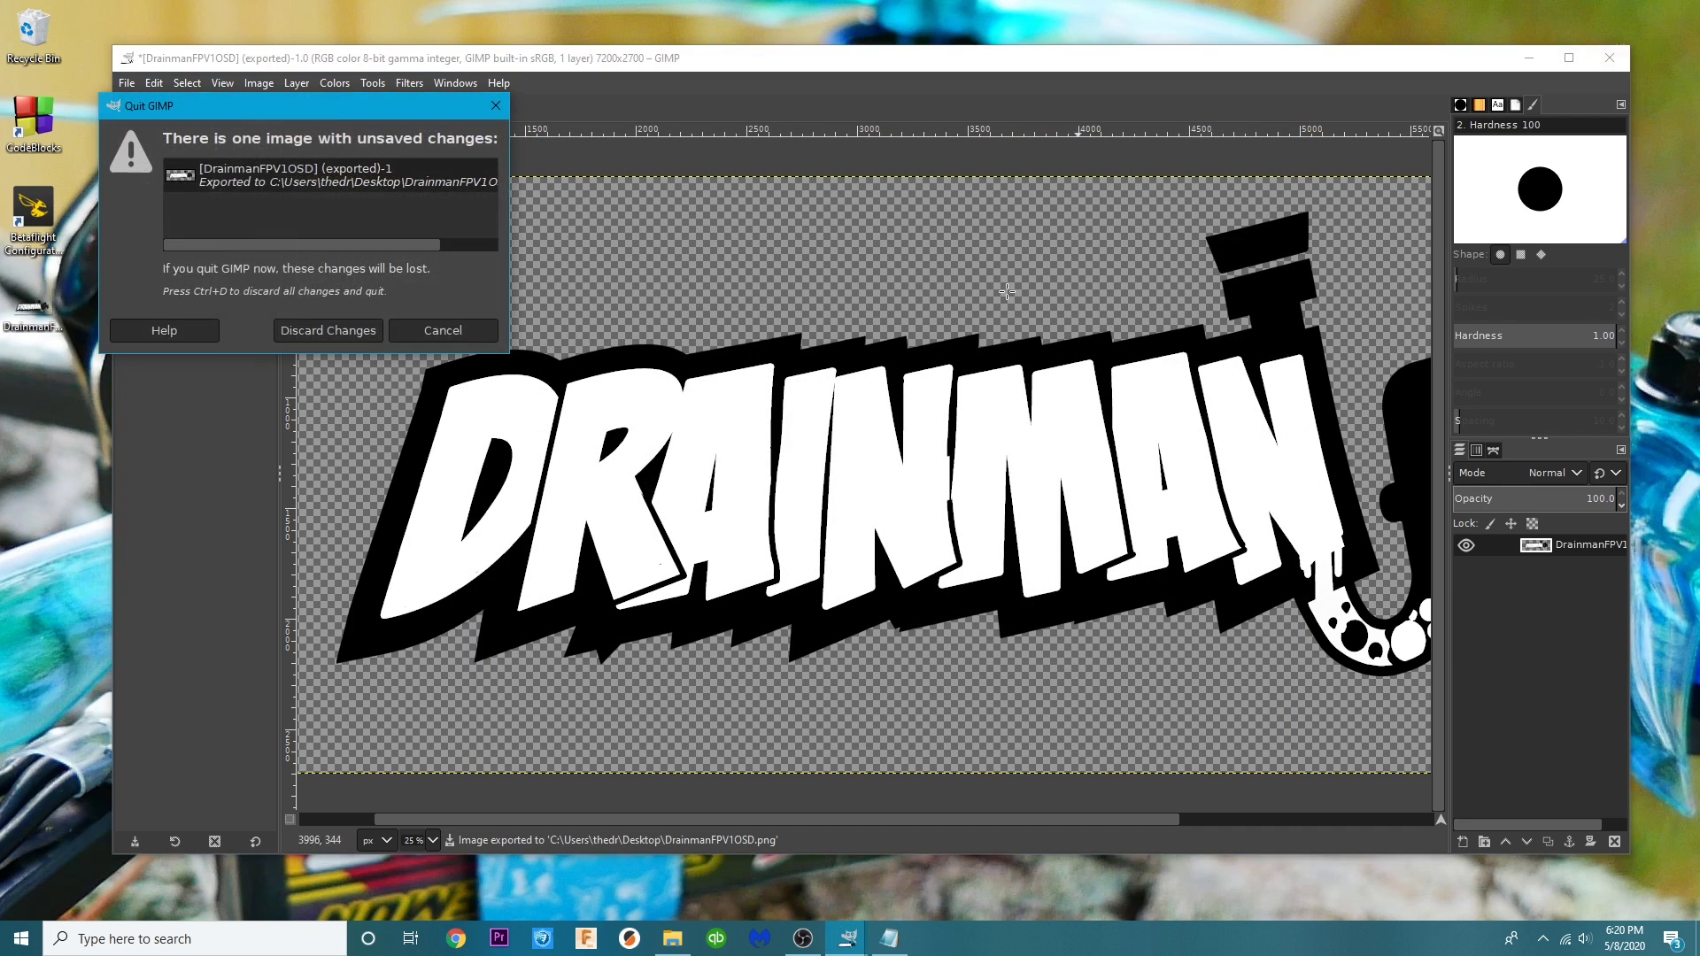
pyautogui.click(340, 333)
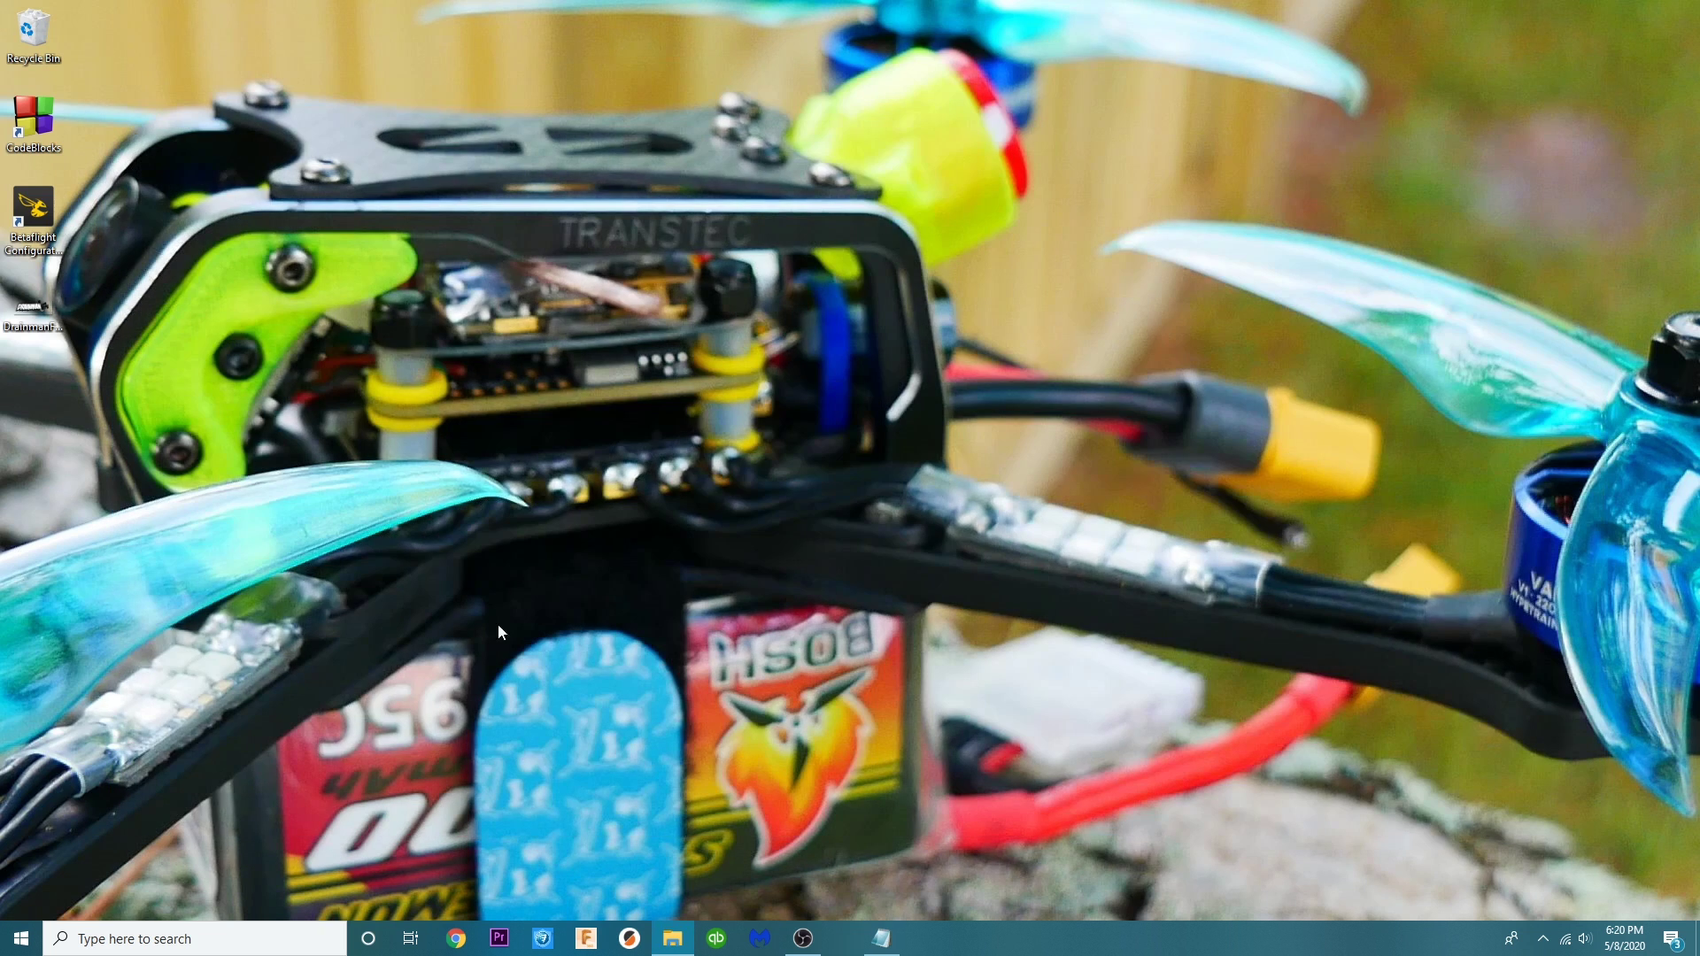
# Step: Open Paint and drop DrainmanFPV1OSD.png from the desktop onto its canvas
pyautogui.click(179, 934)
pyautogui.write('paint')
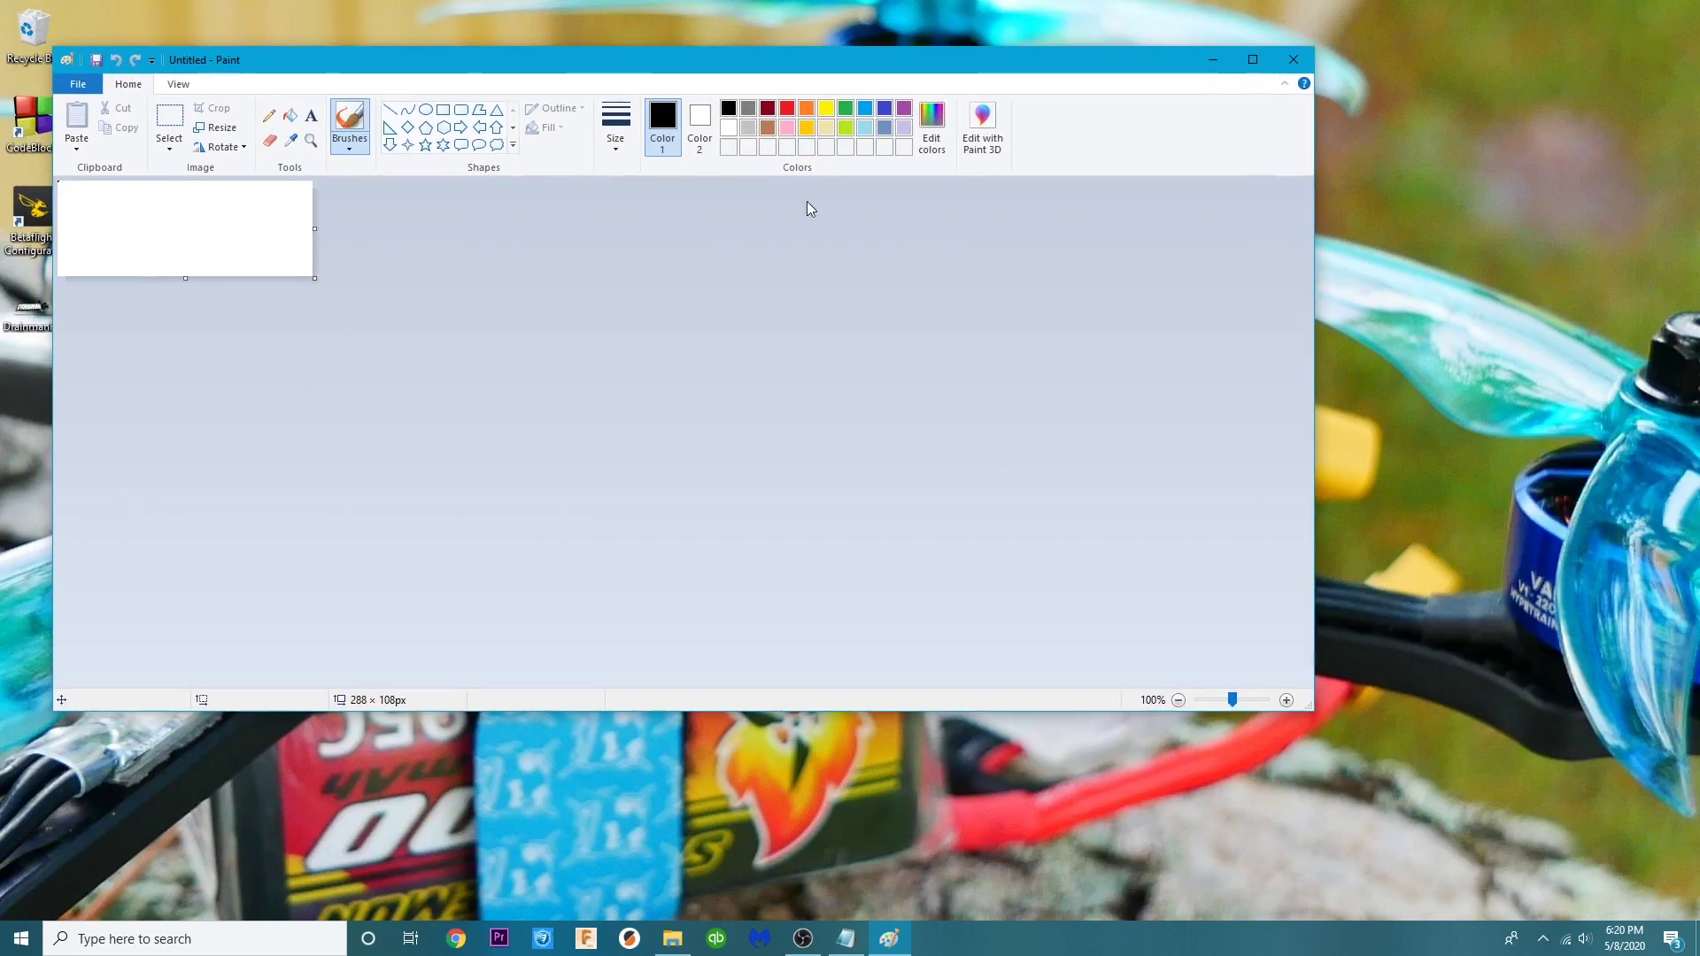
pyautogui.moveTo(683, 49); pyautogui.dragTo(881, 102)
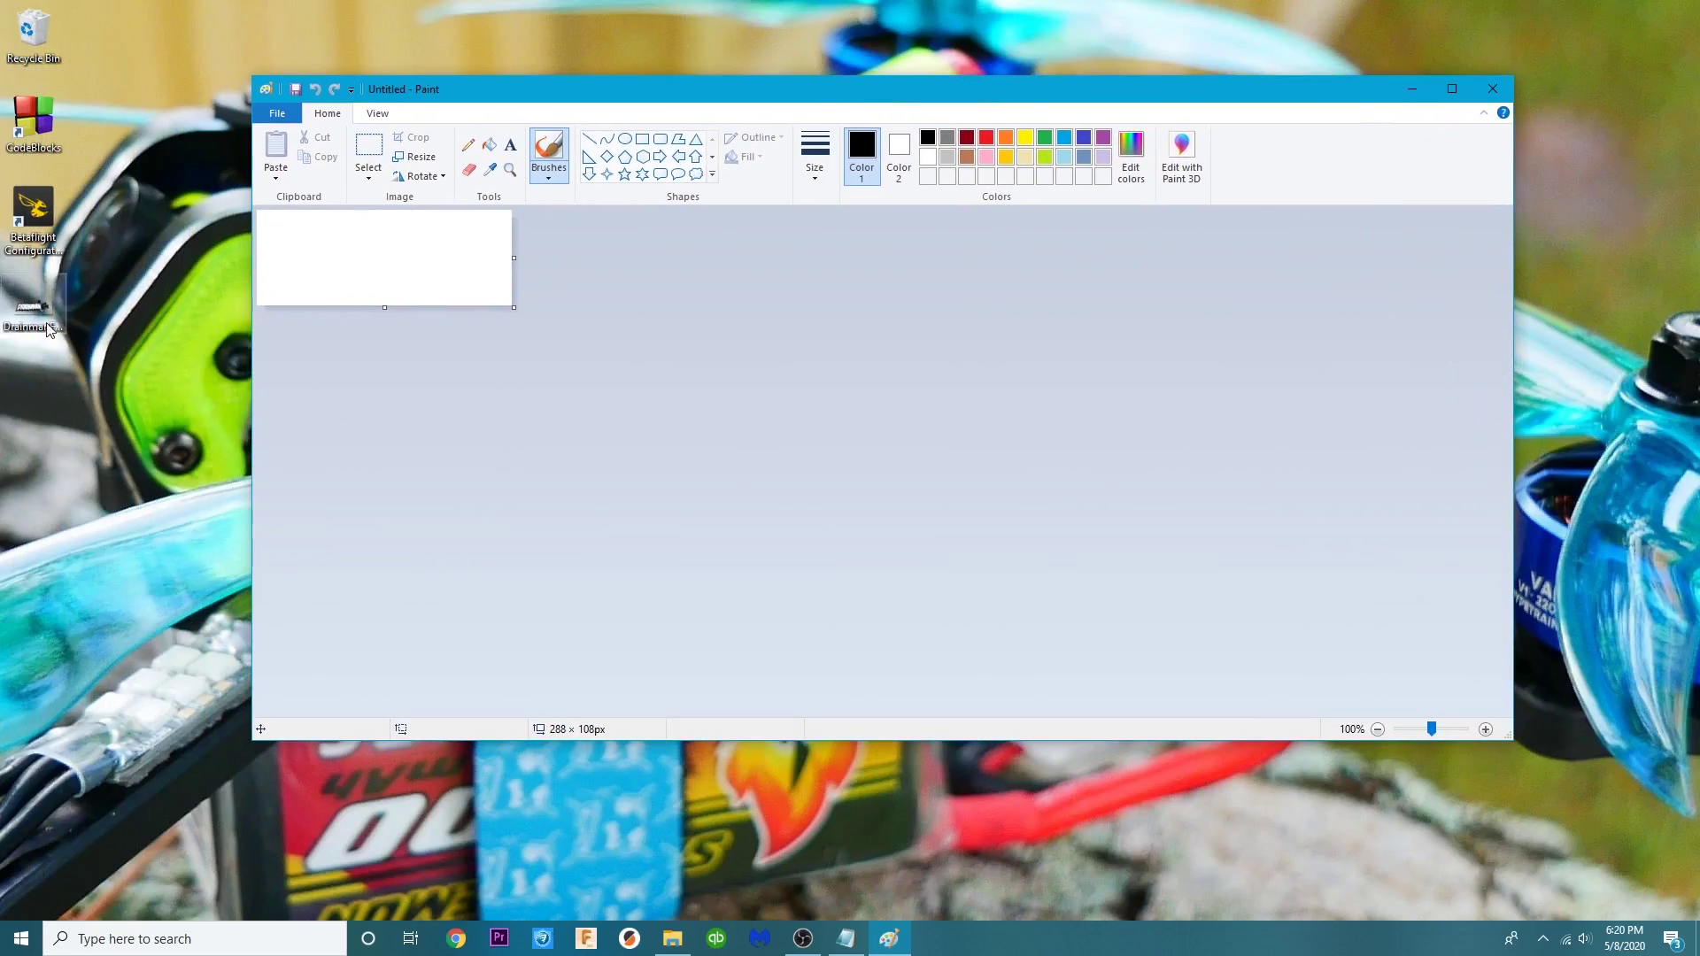
pyautogui.click(9, 316)
pyautogui.moveTo(20, 319); pyautogui.dragTo(445, 288)
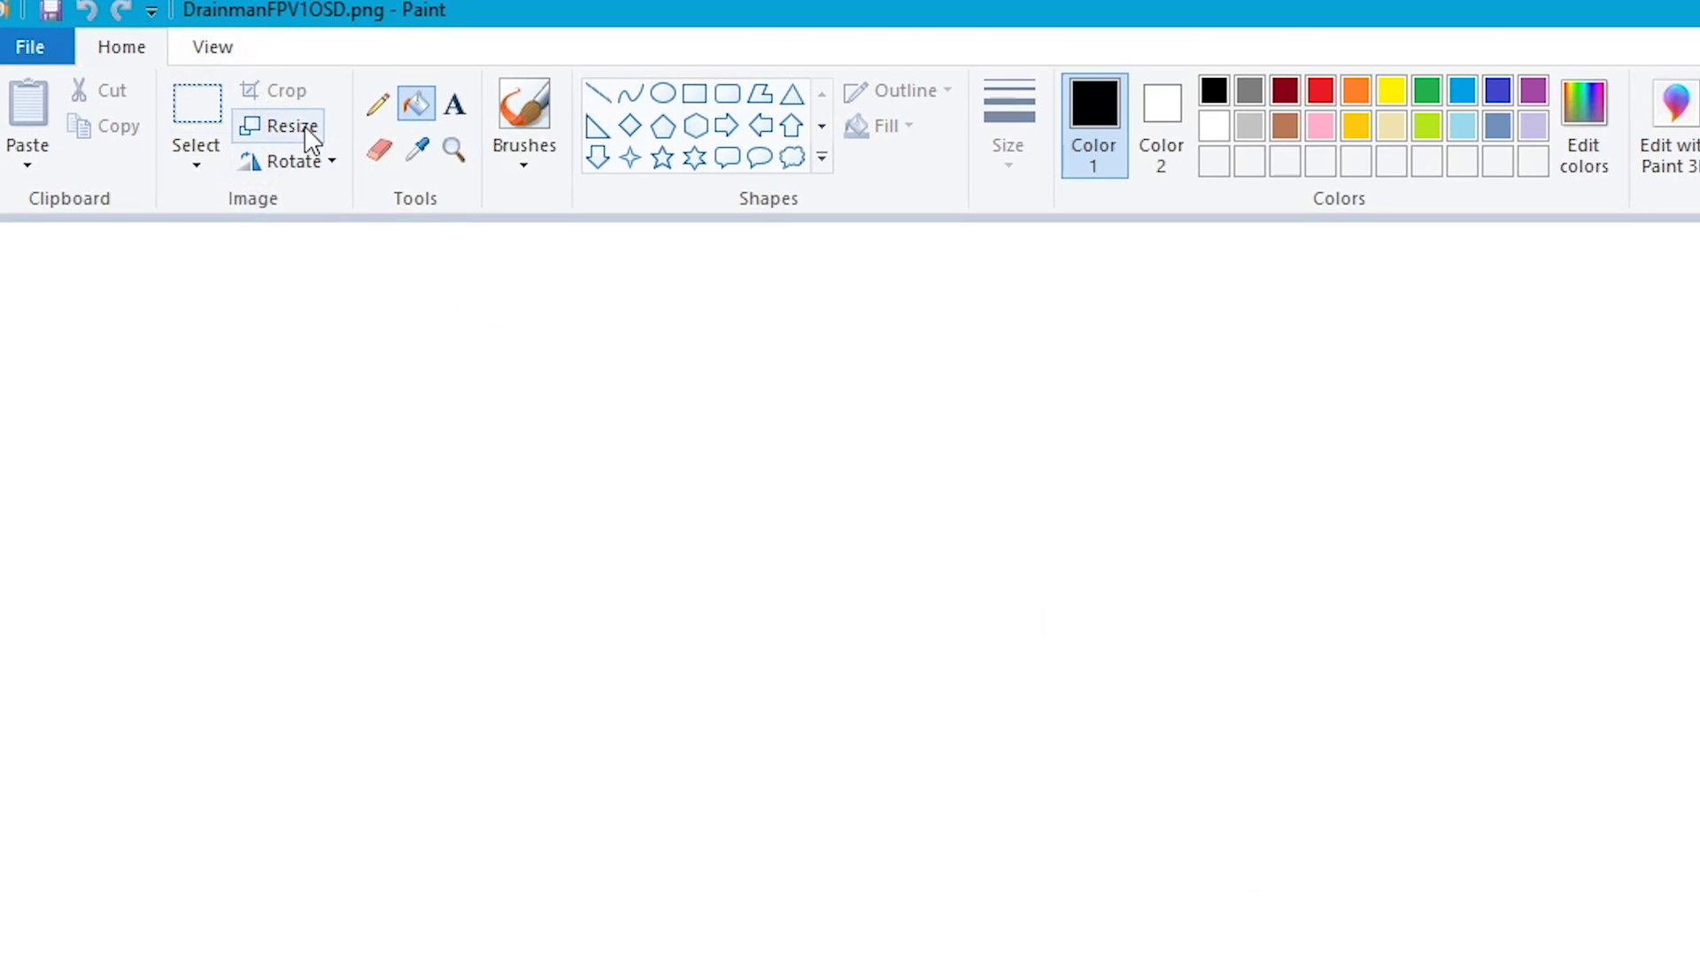
# Step: Resize the logo in pixels to width 288, giving 288 × 108
pyautogui.click(306, 134)
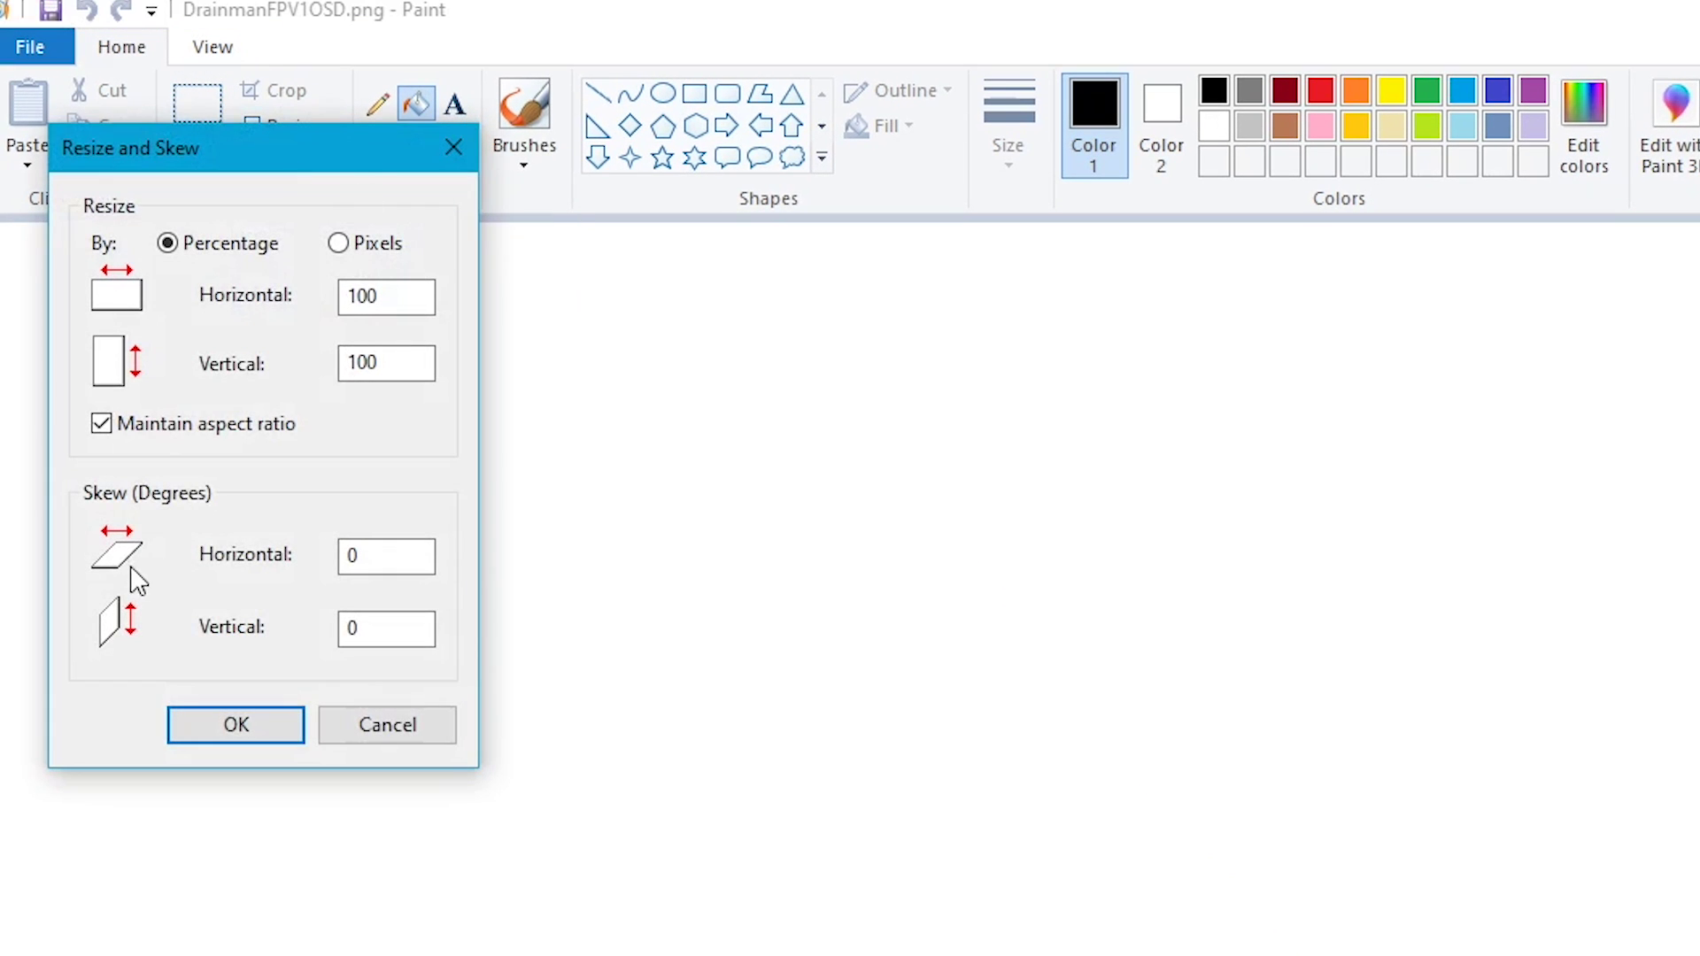
pyautogui.click(340, 255)
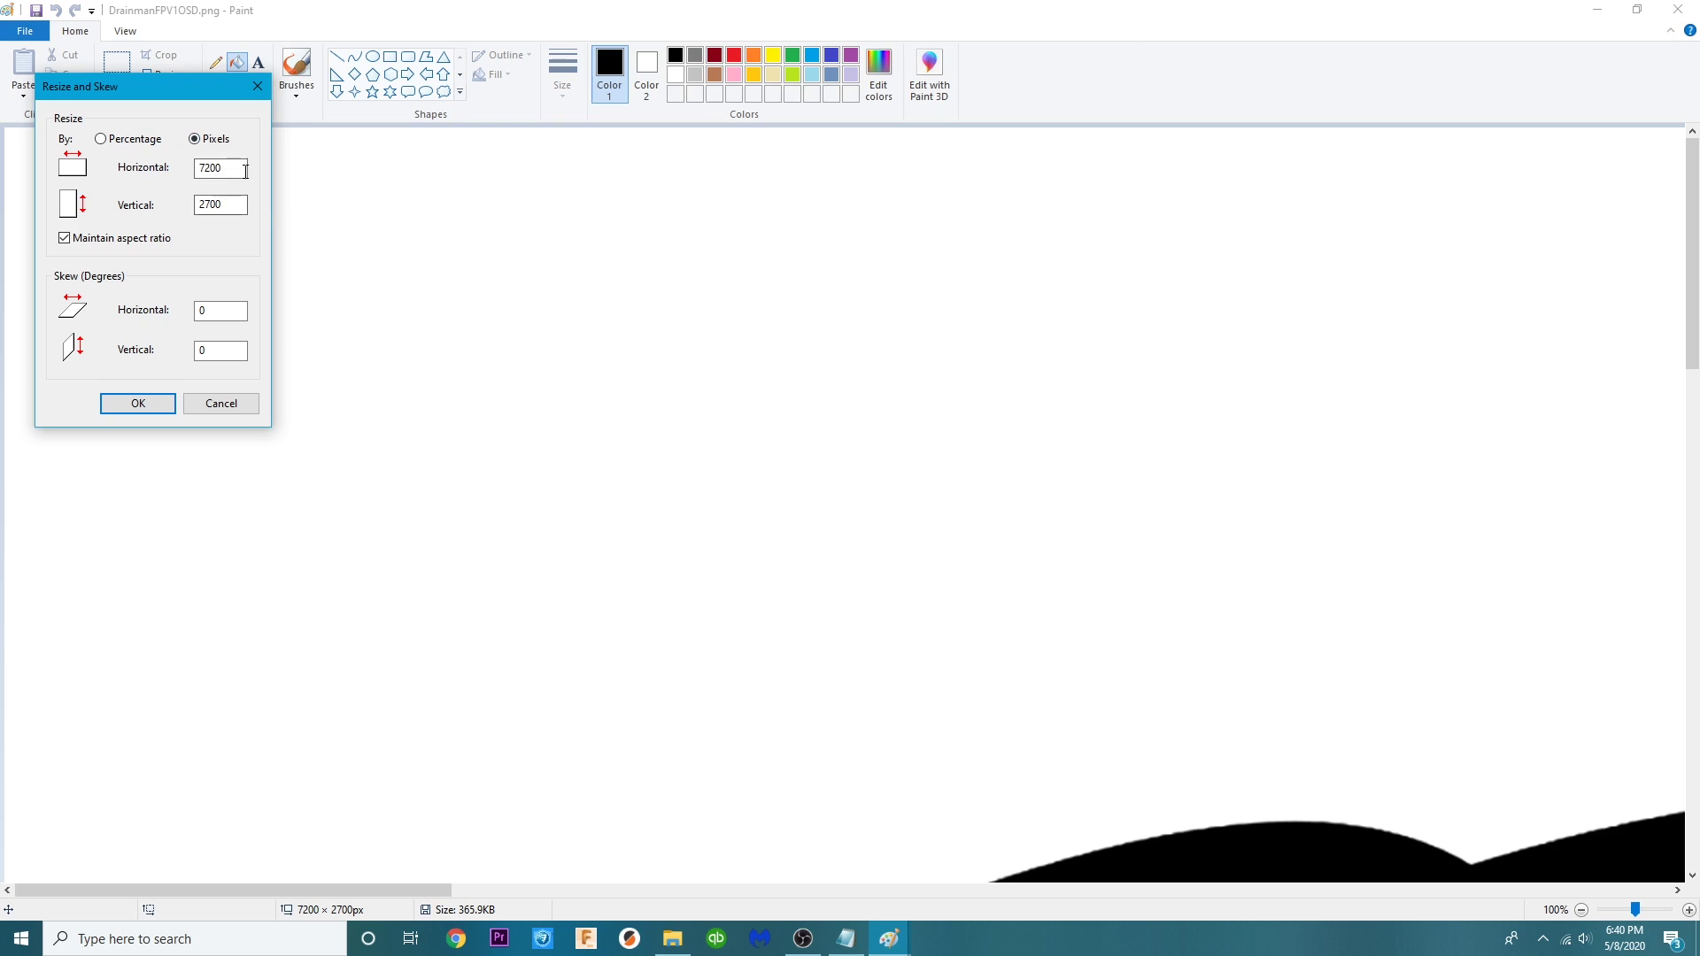
pyautogui.moveTo(414, 296); pyautogui.dragTo(260, 303)
pyautogui.write('288')
pyautogui.click(144, 403)
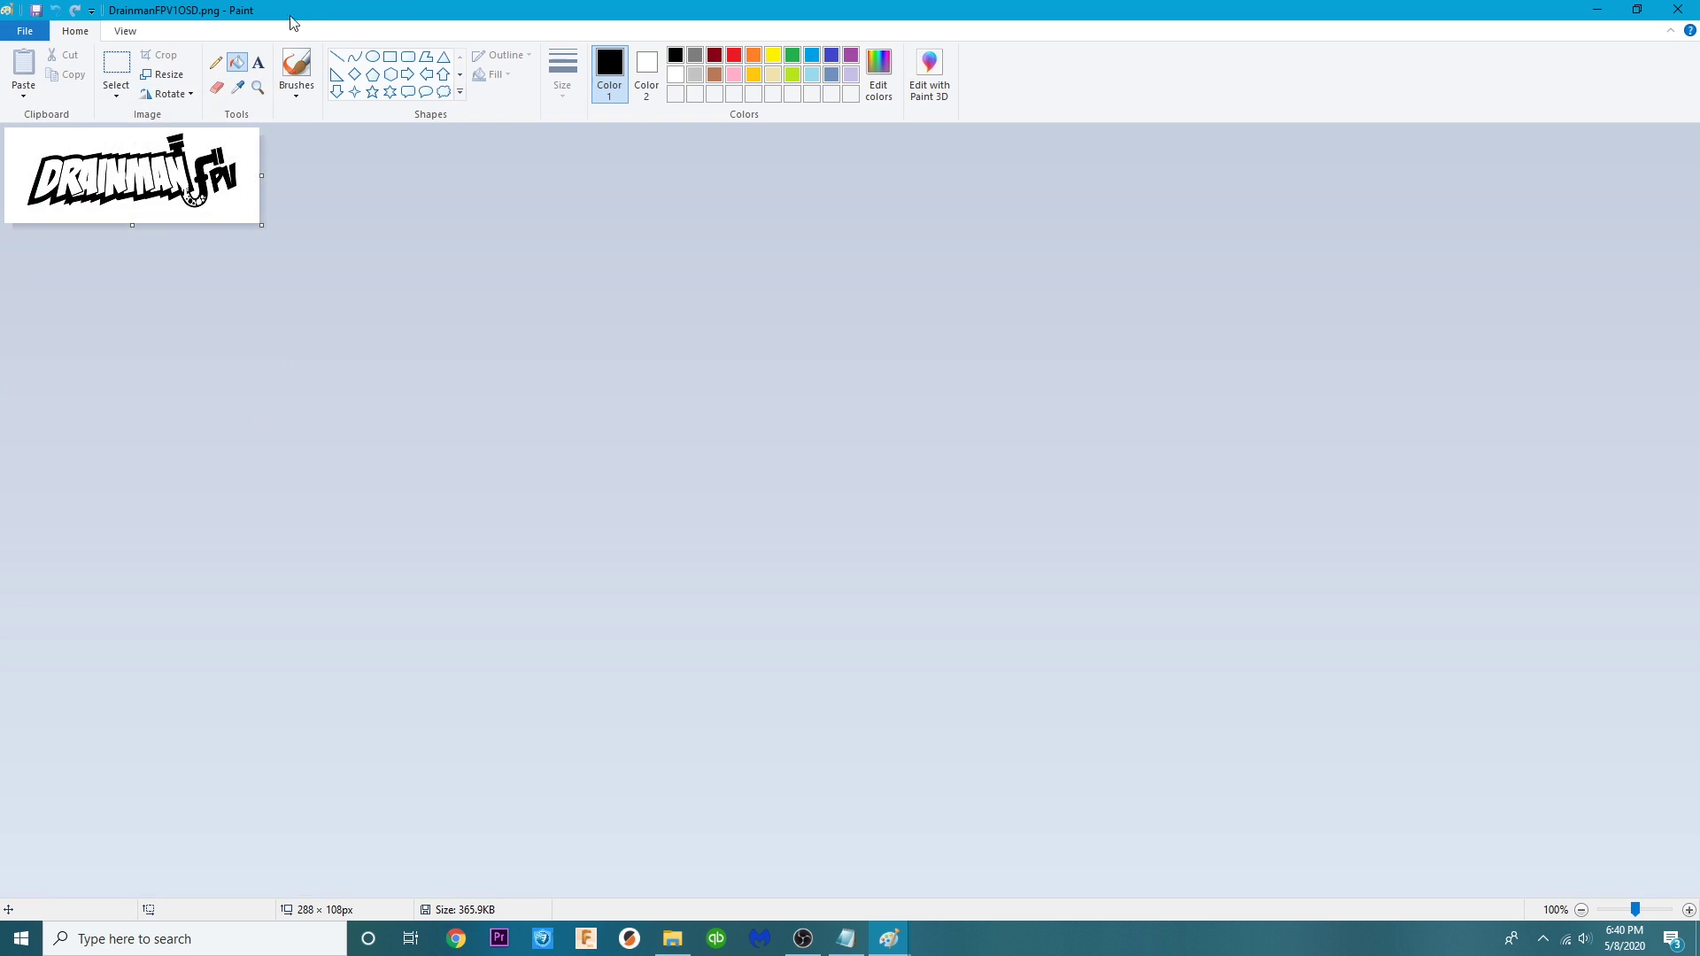
# Step: Resize the logo again to height 72, giving 192 × 72, and zoom in
pyautogui.click(162, 74)
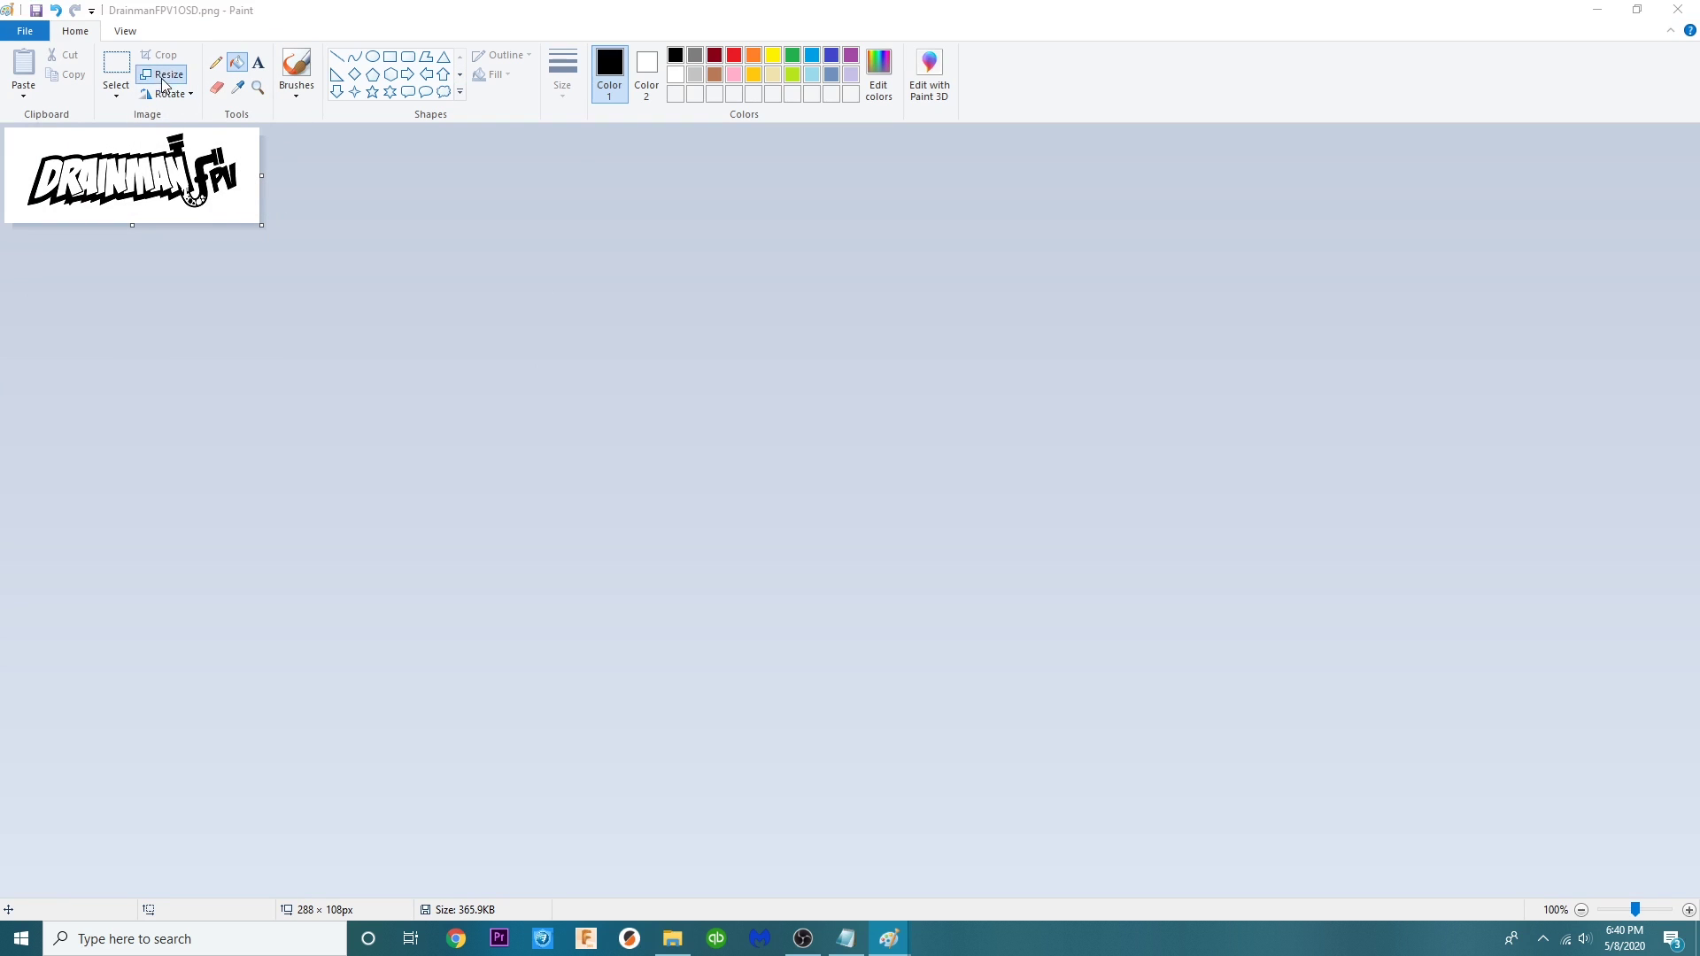
pyautogui.click(194, 139)
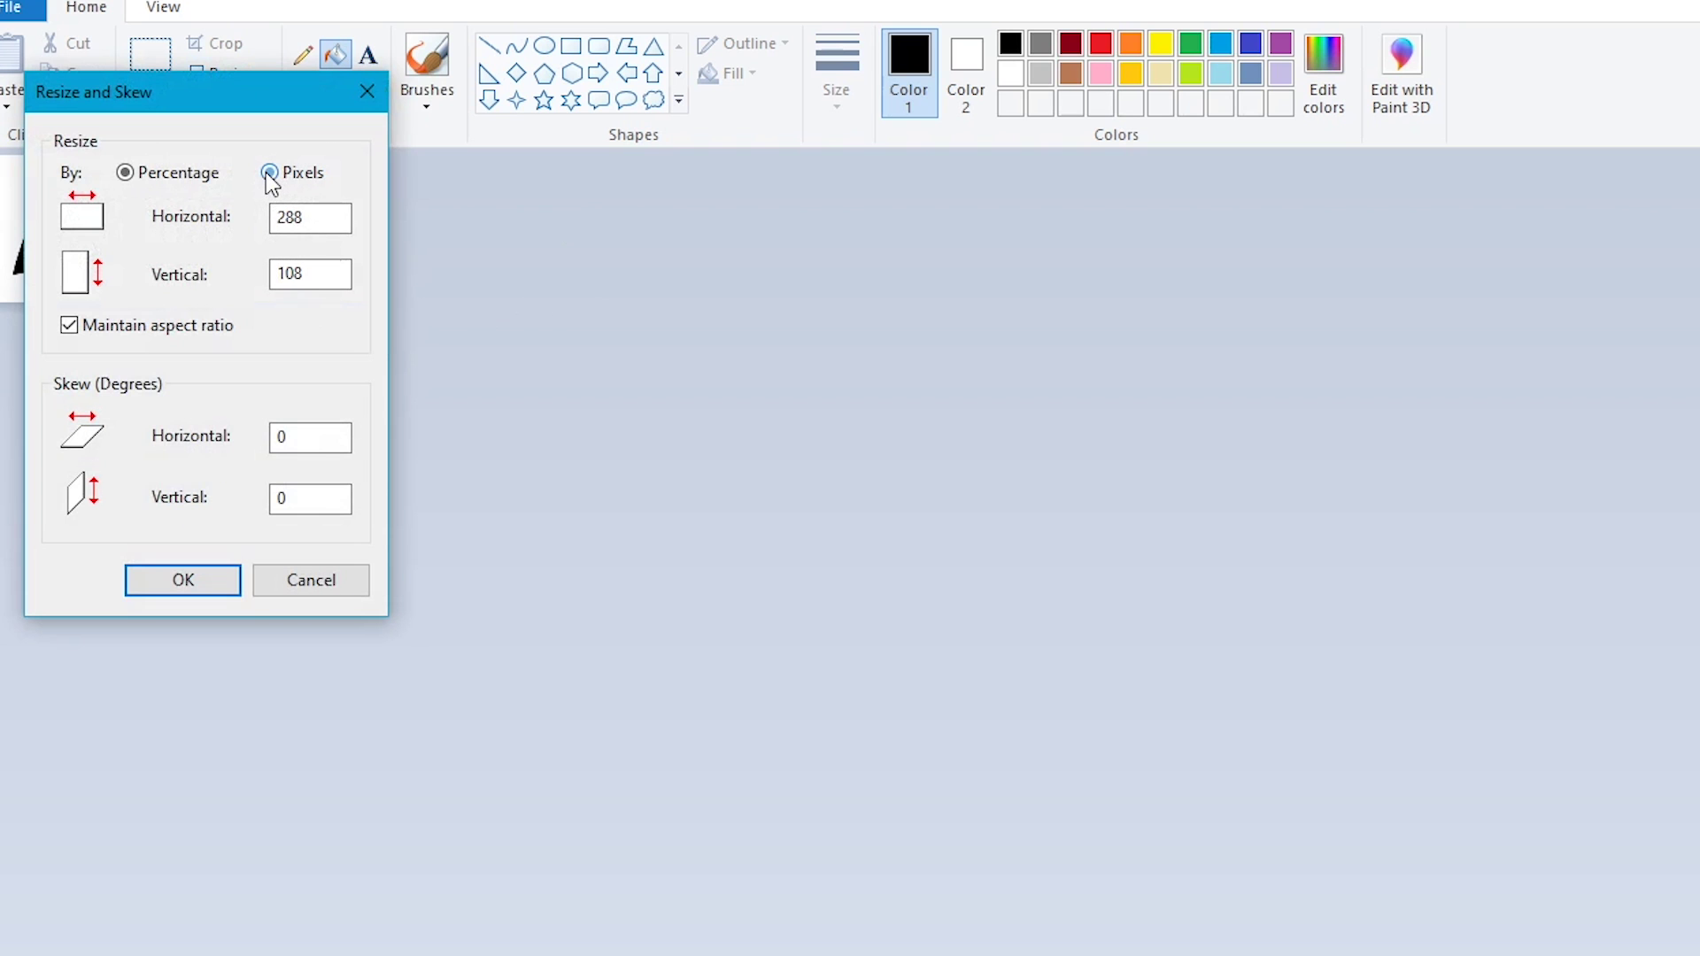
pyautogui.moveTo(343, 274); pyautogui.dragTo(150, 285)
pyautogui.write('72')
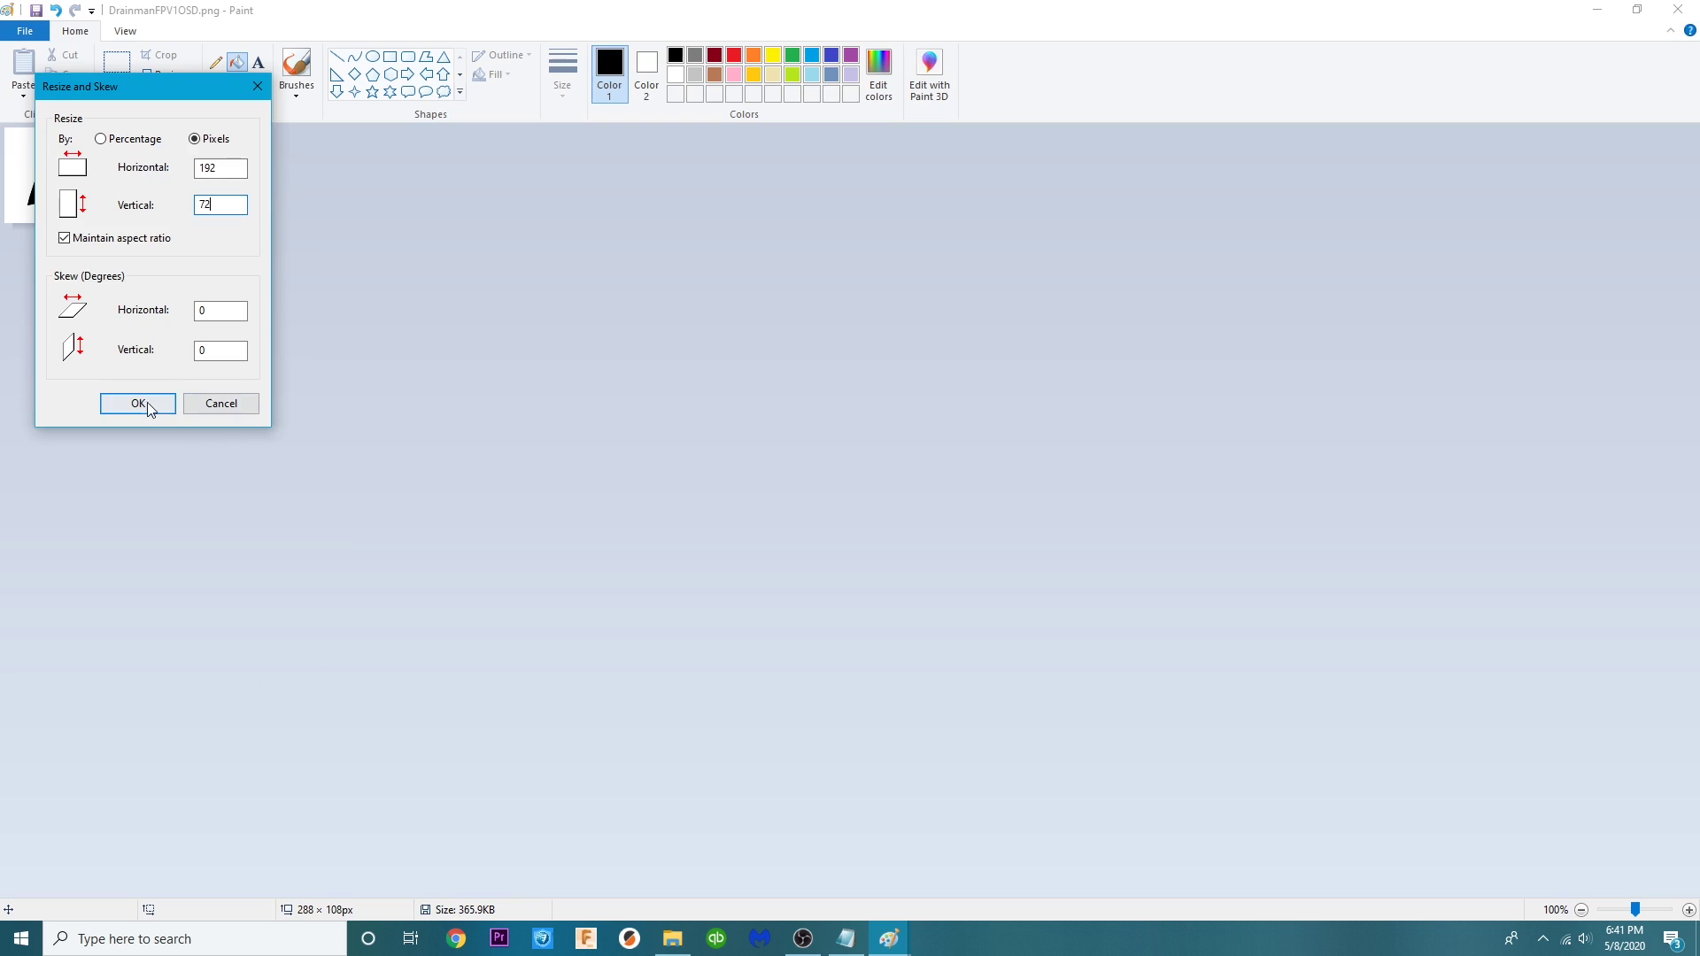
pyautogui.click(139, 403)
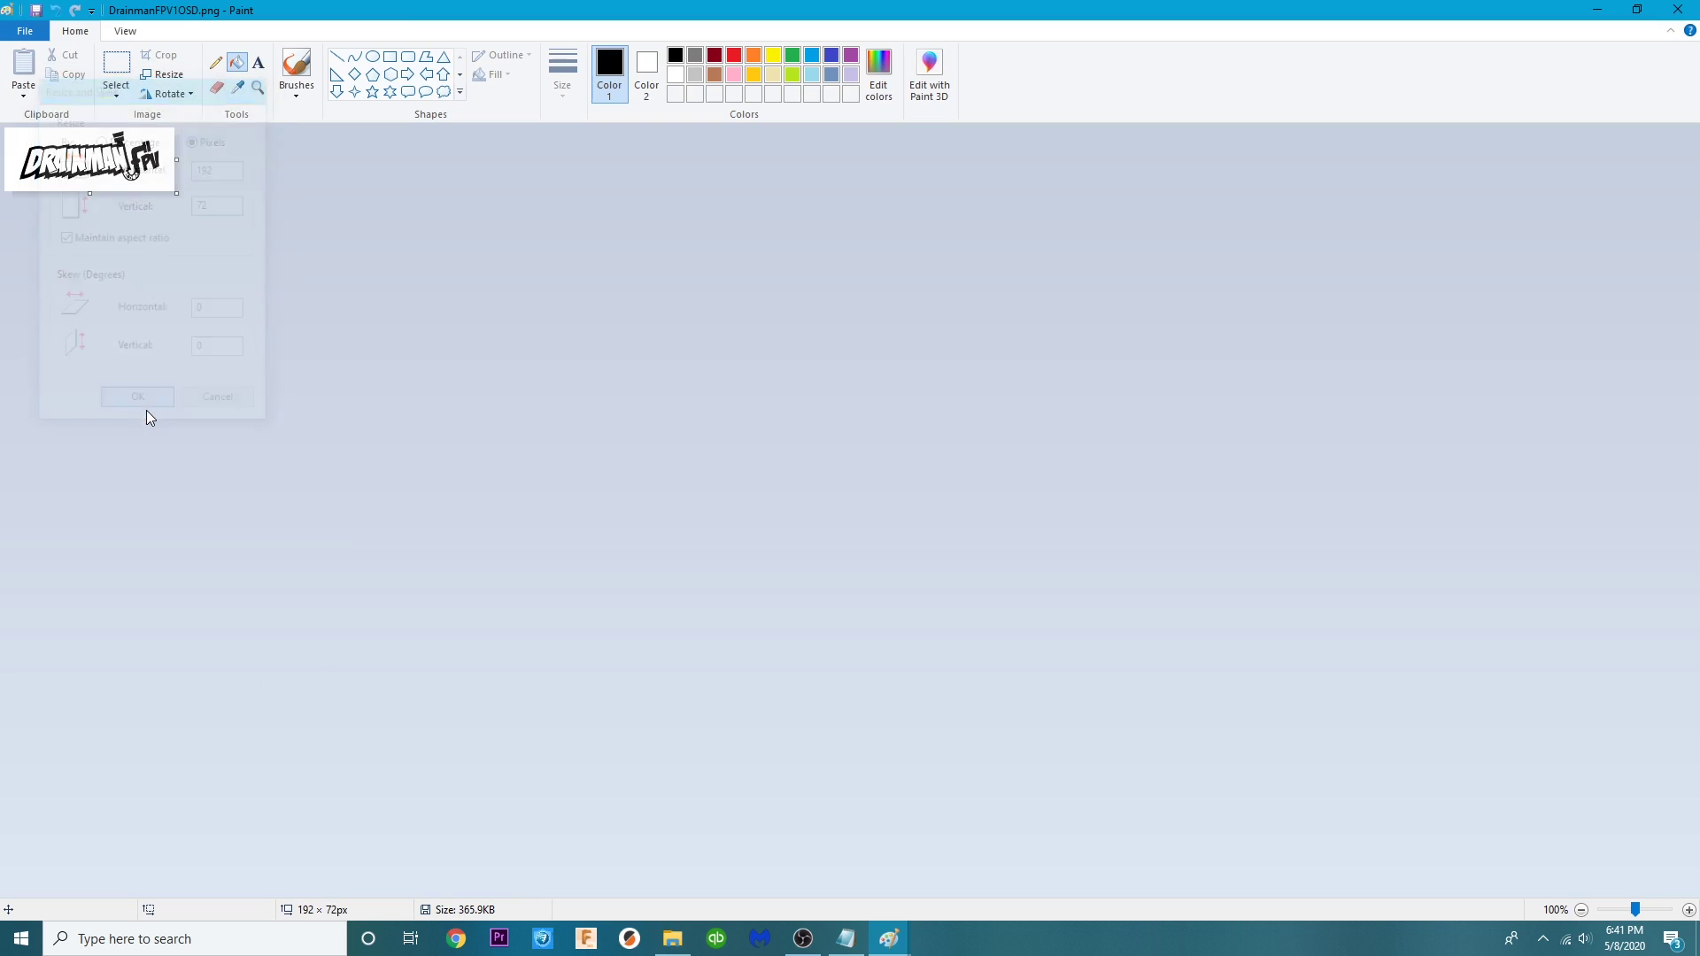
pyautogui.click(120, 32)
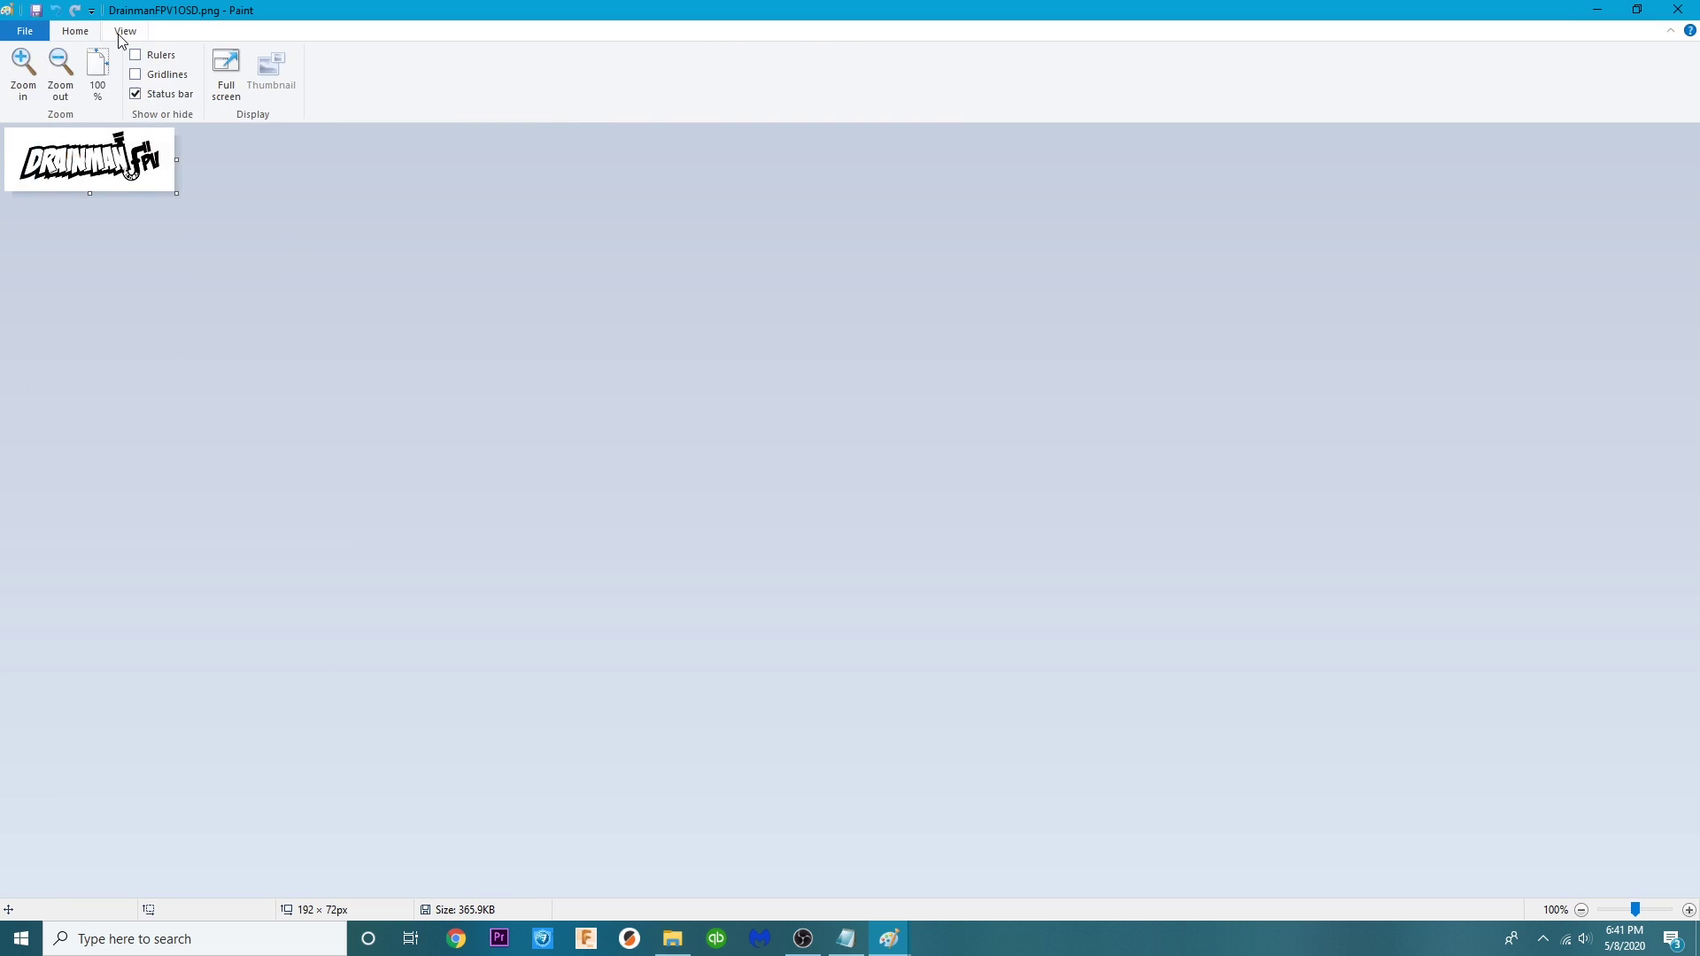
pyautogui.click(21, 71)
pyautogui.click(22, 71)
pyautogui.click(21, 71)
pyautogui.click(22, 71)
pyautogui.click(21, 70)
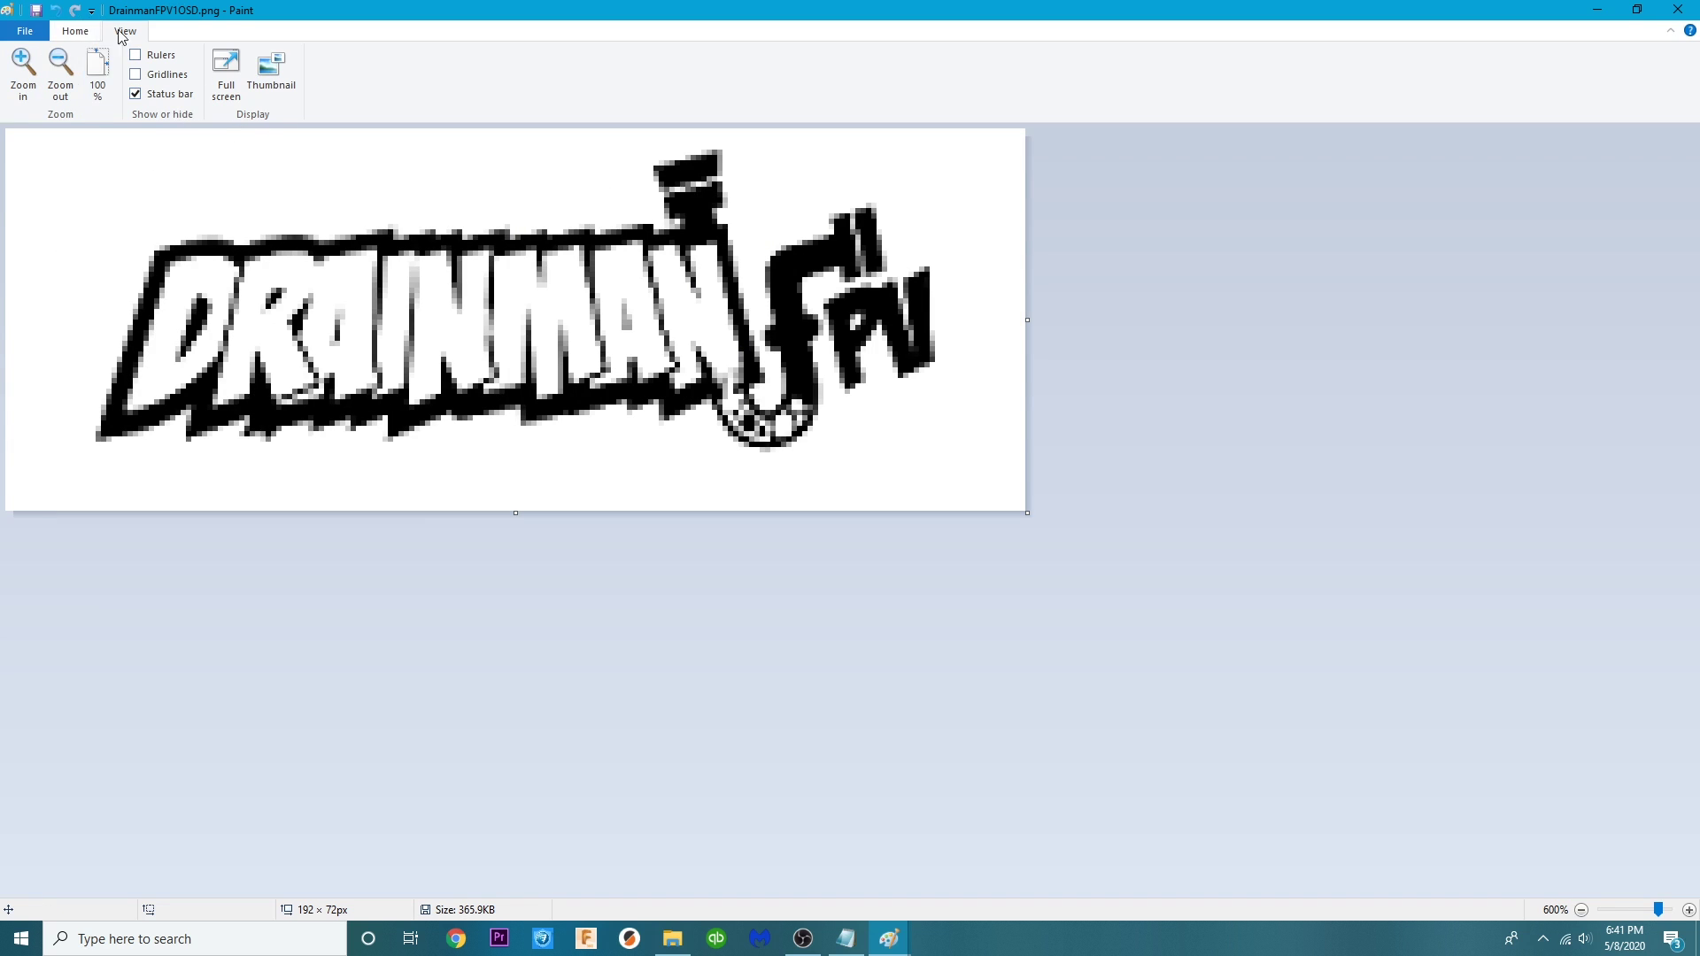
# Step: Set the image colours to Black and white in Properties, accepting the conversion warning
pyautogui.click(22, 31)
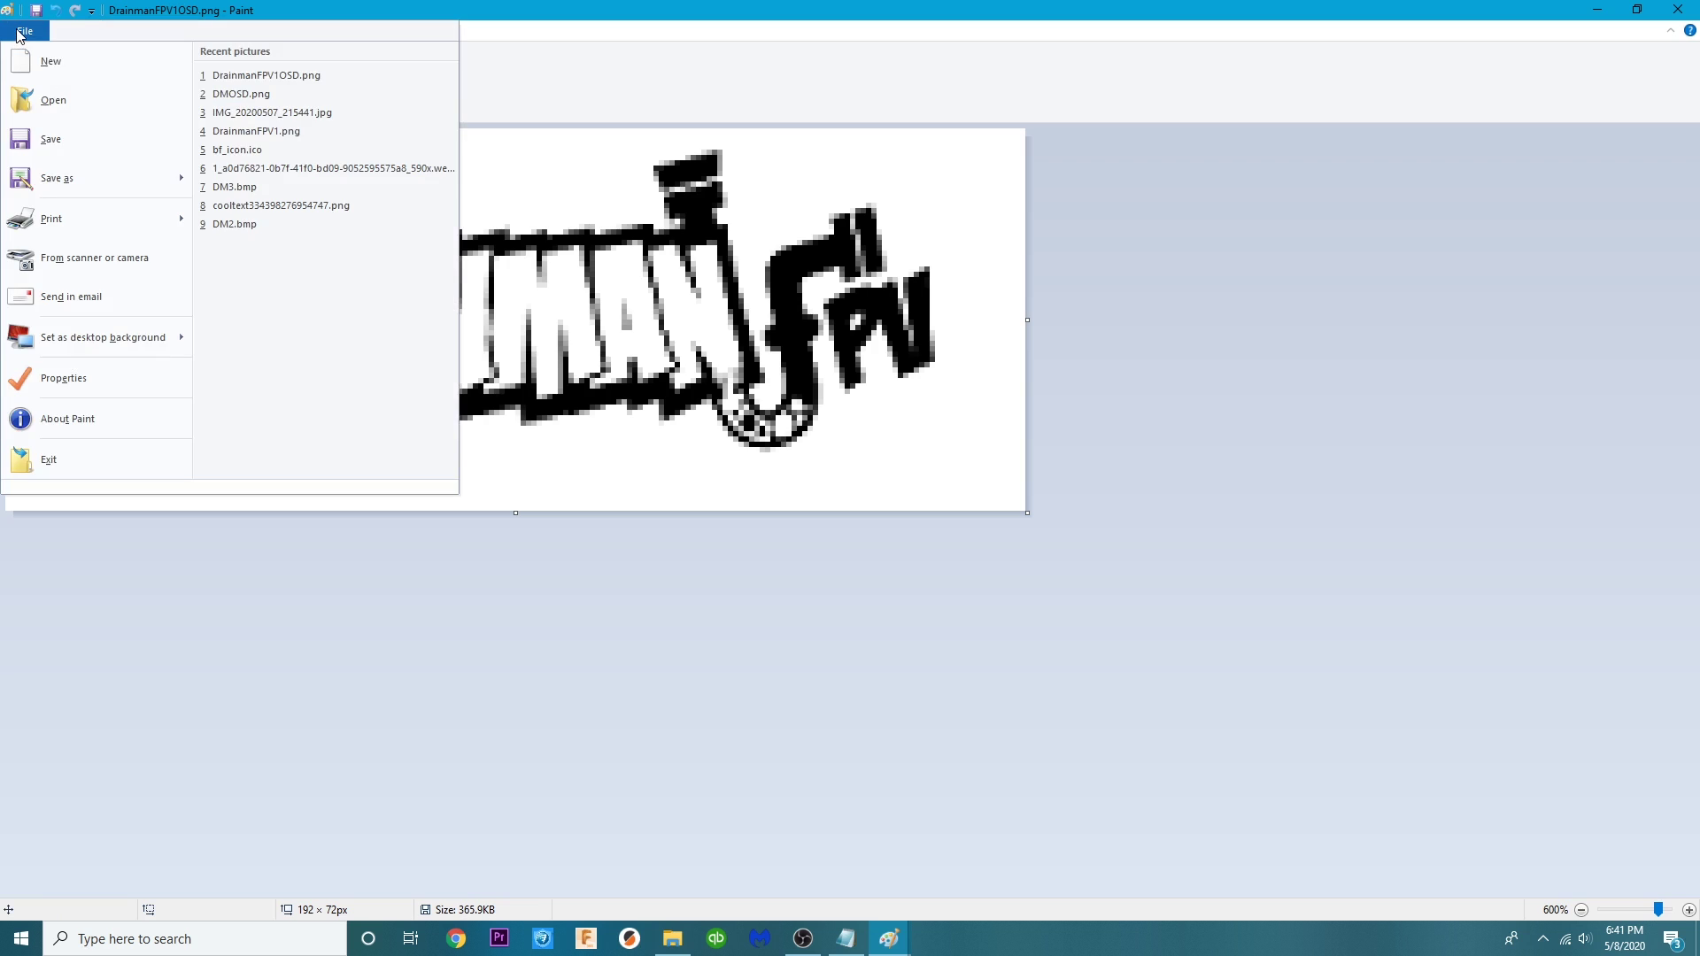
pyautogui.click(70, 378)
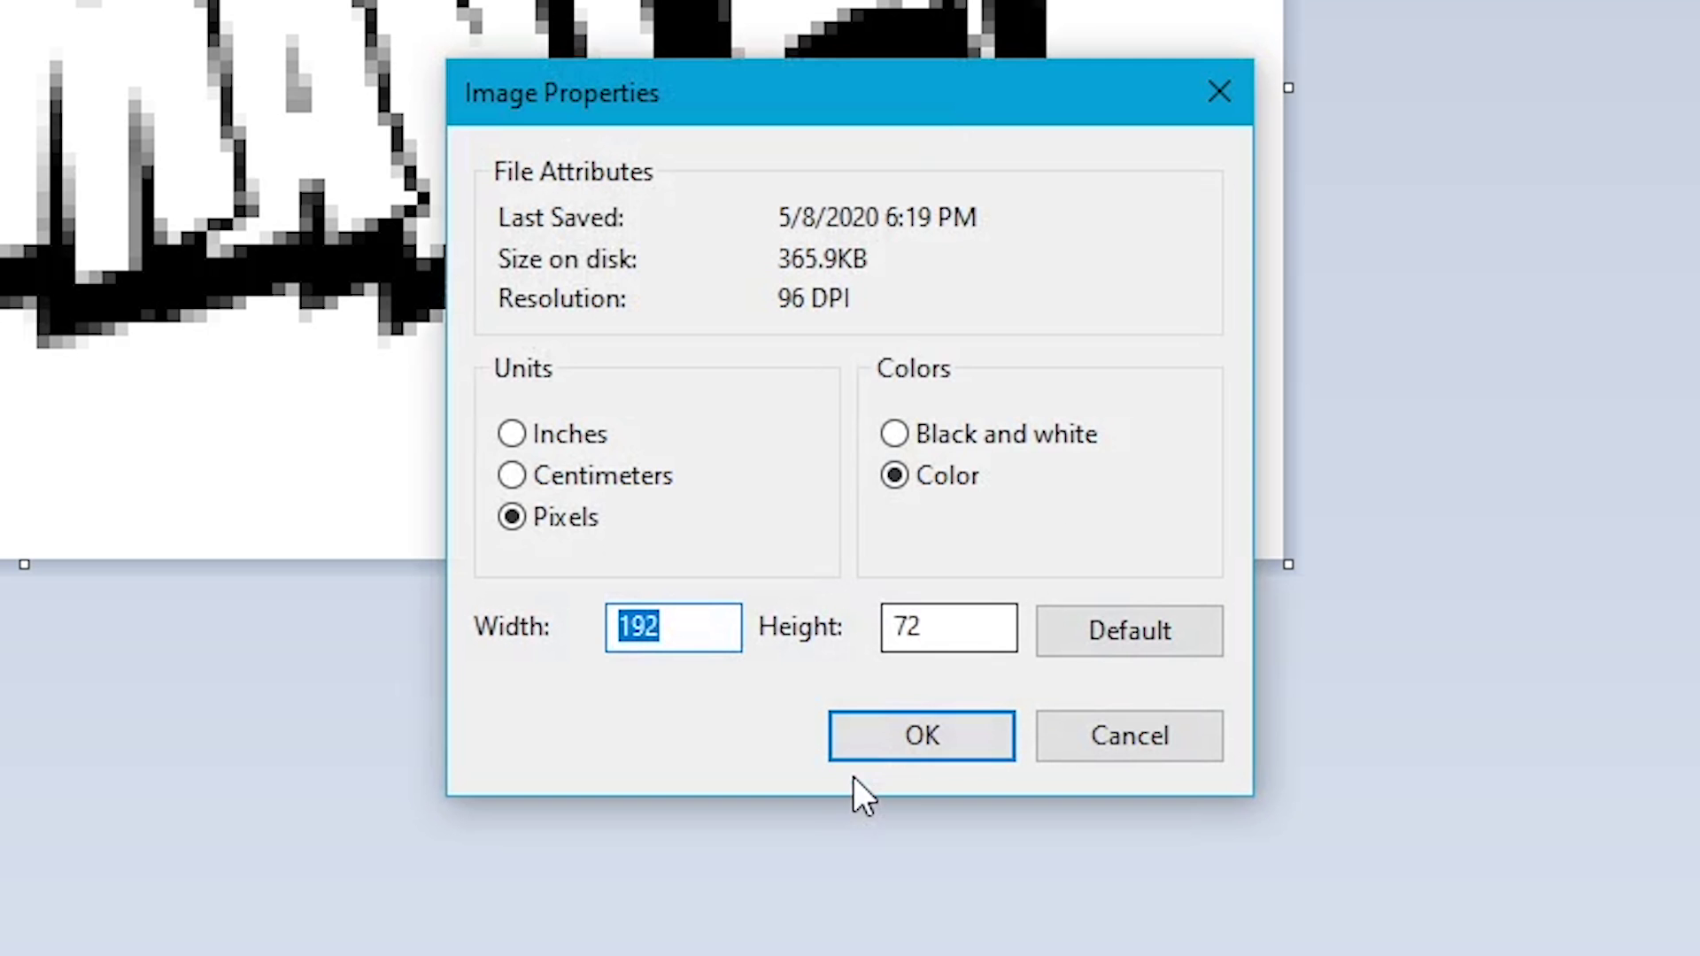
pyautogui.click(894, 434)
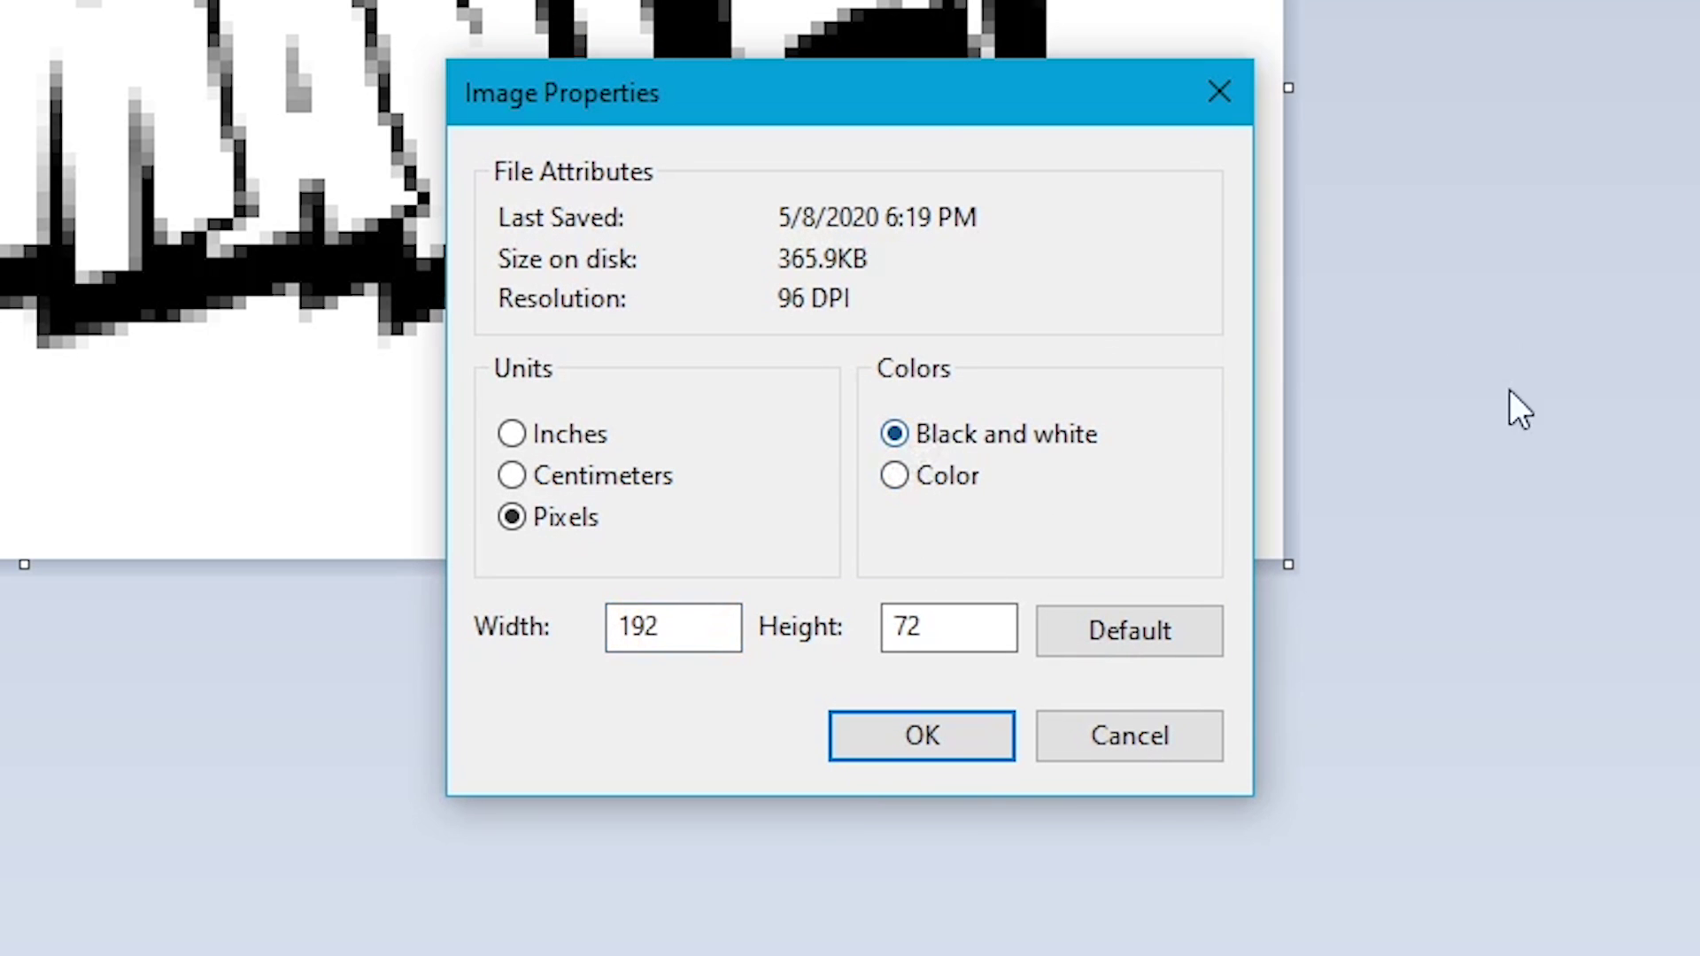
pyautogui.click(938, 745)
pyautogui.click(958, 547)
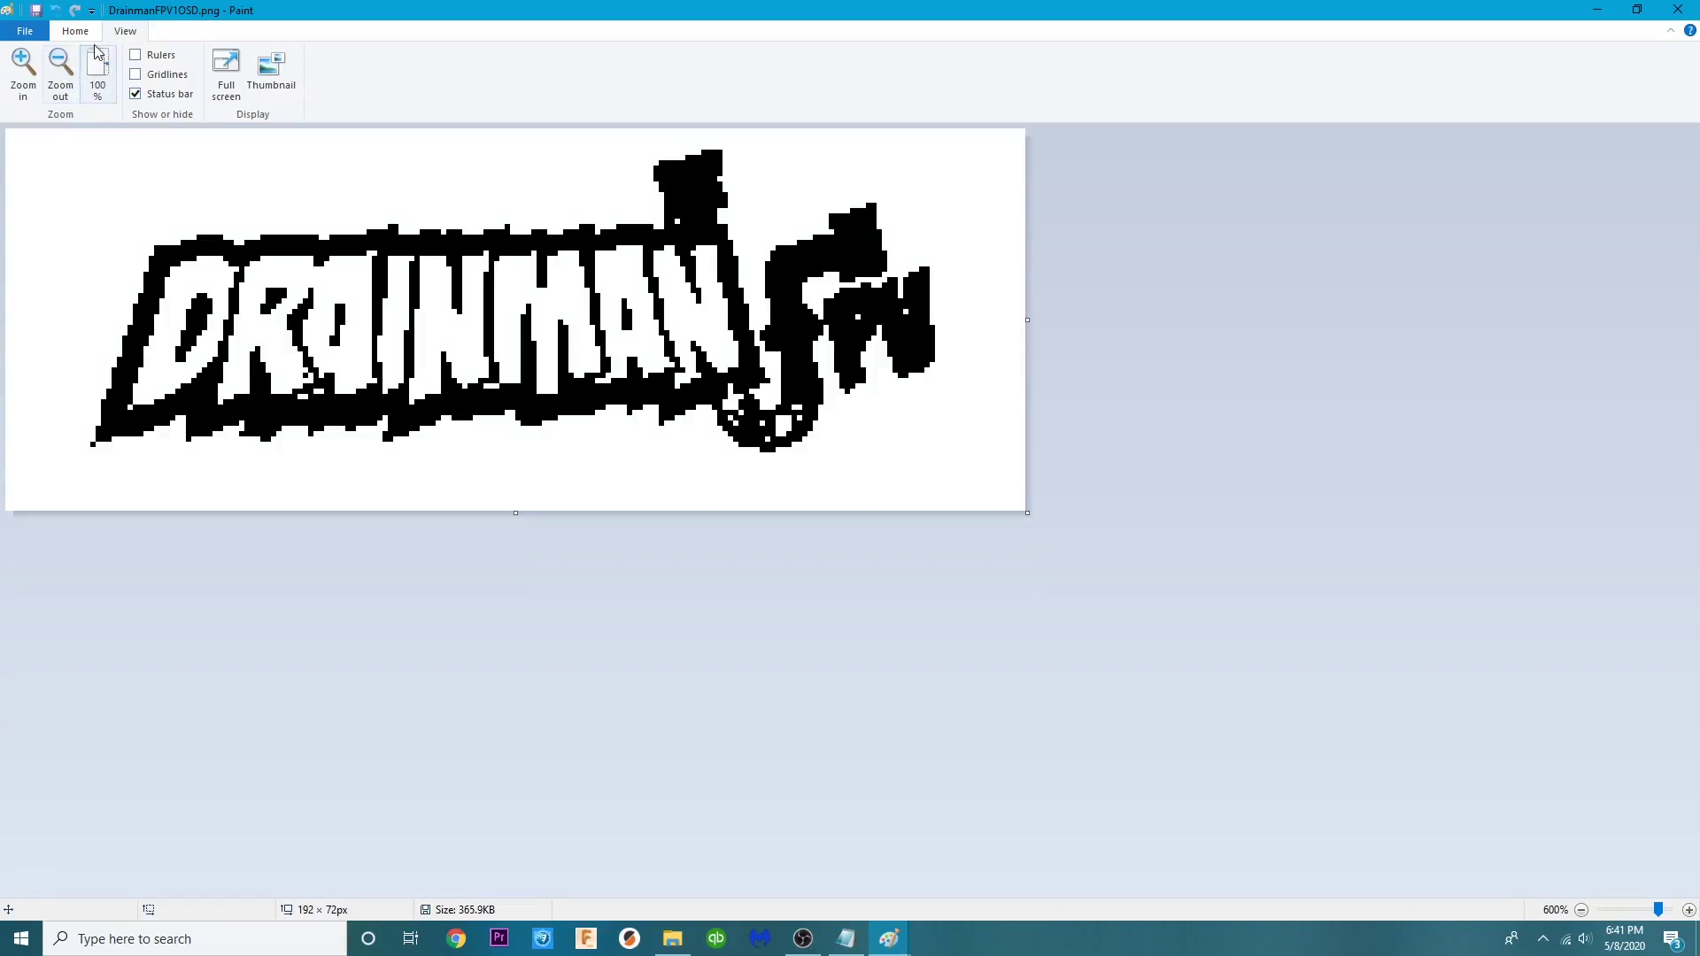
pyautogui.click(24, 31)
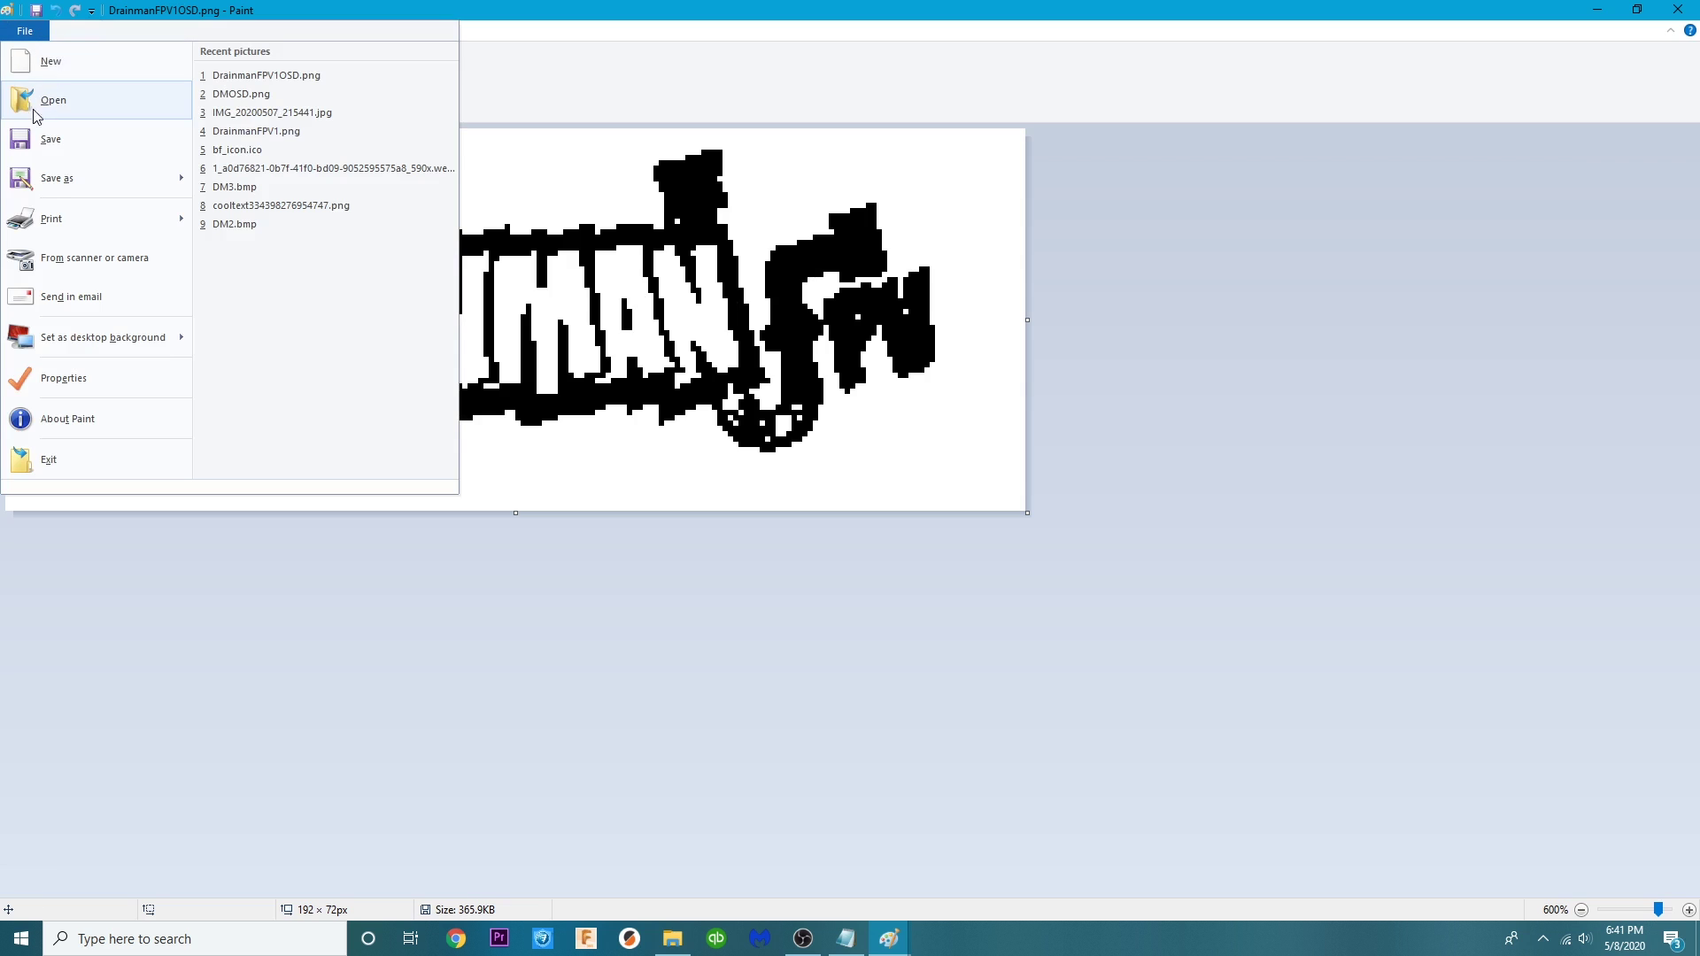
# Step: Set the image colours back to Color and undo the accidental black fill
pyautogui.click(65, 378)
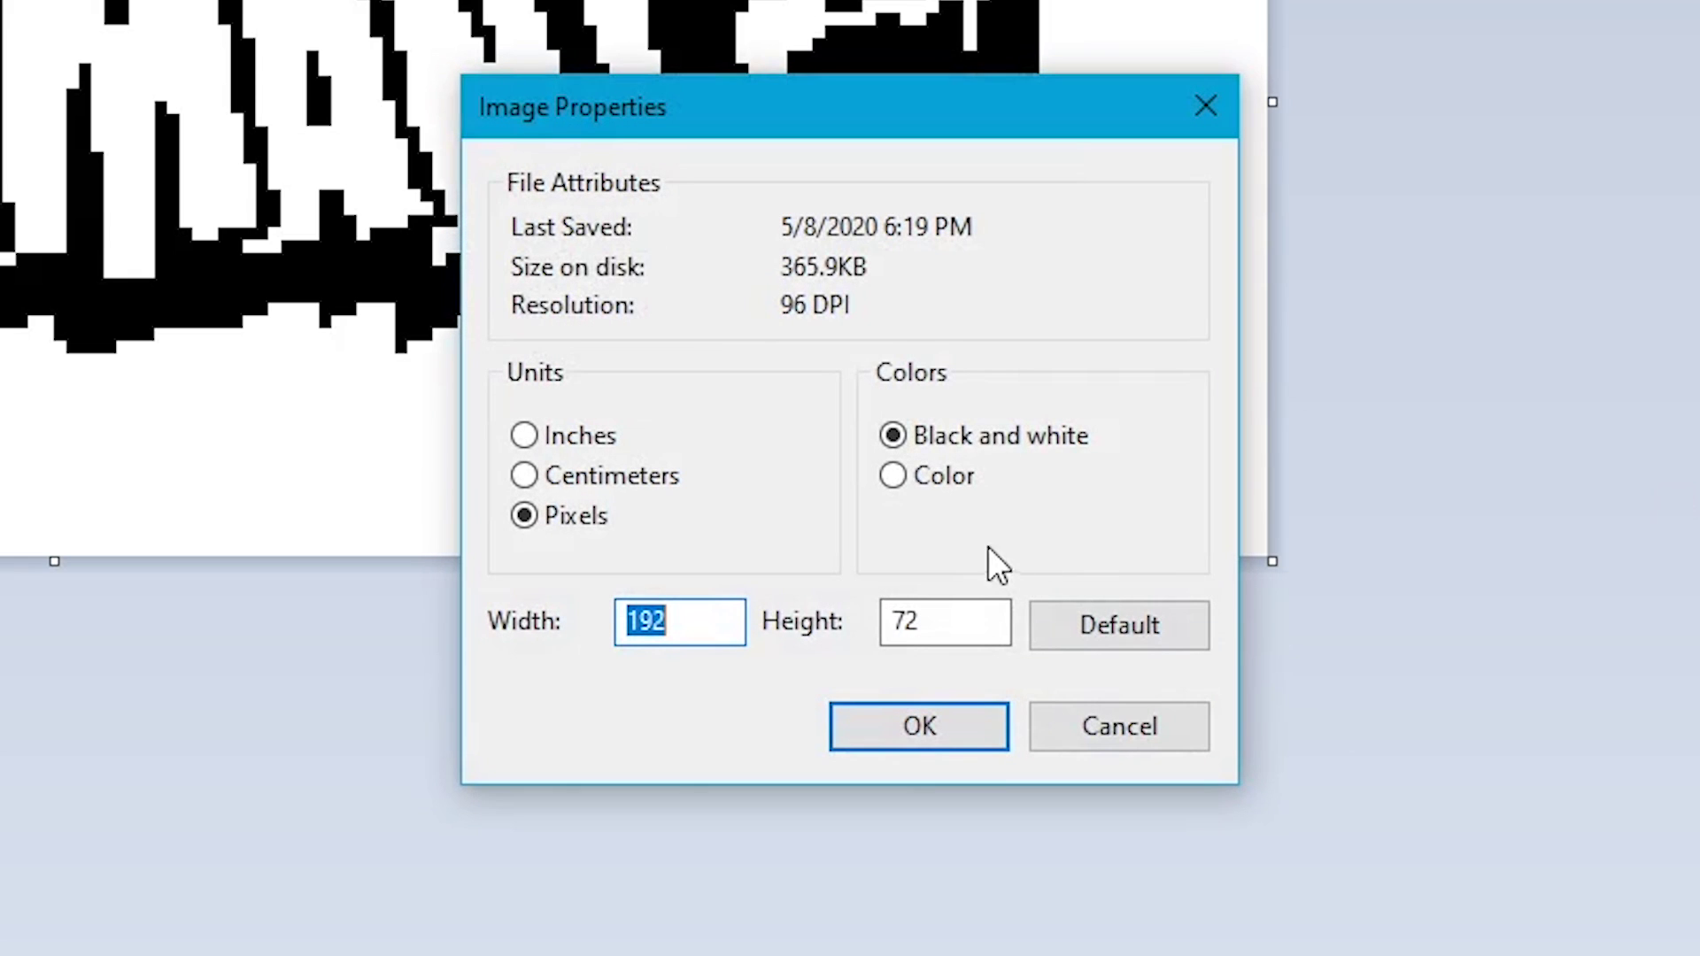
pyautogui.click(894, 479)
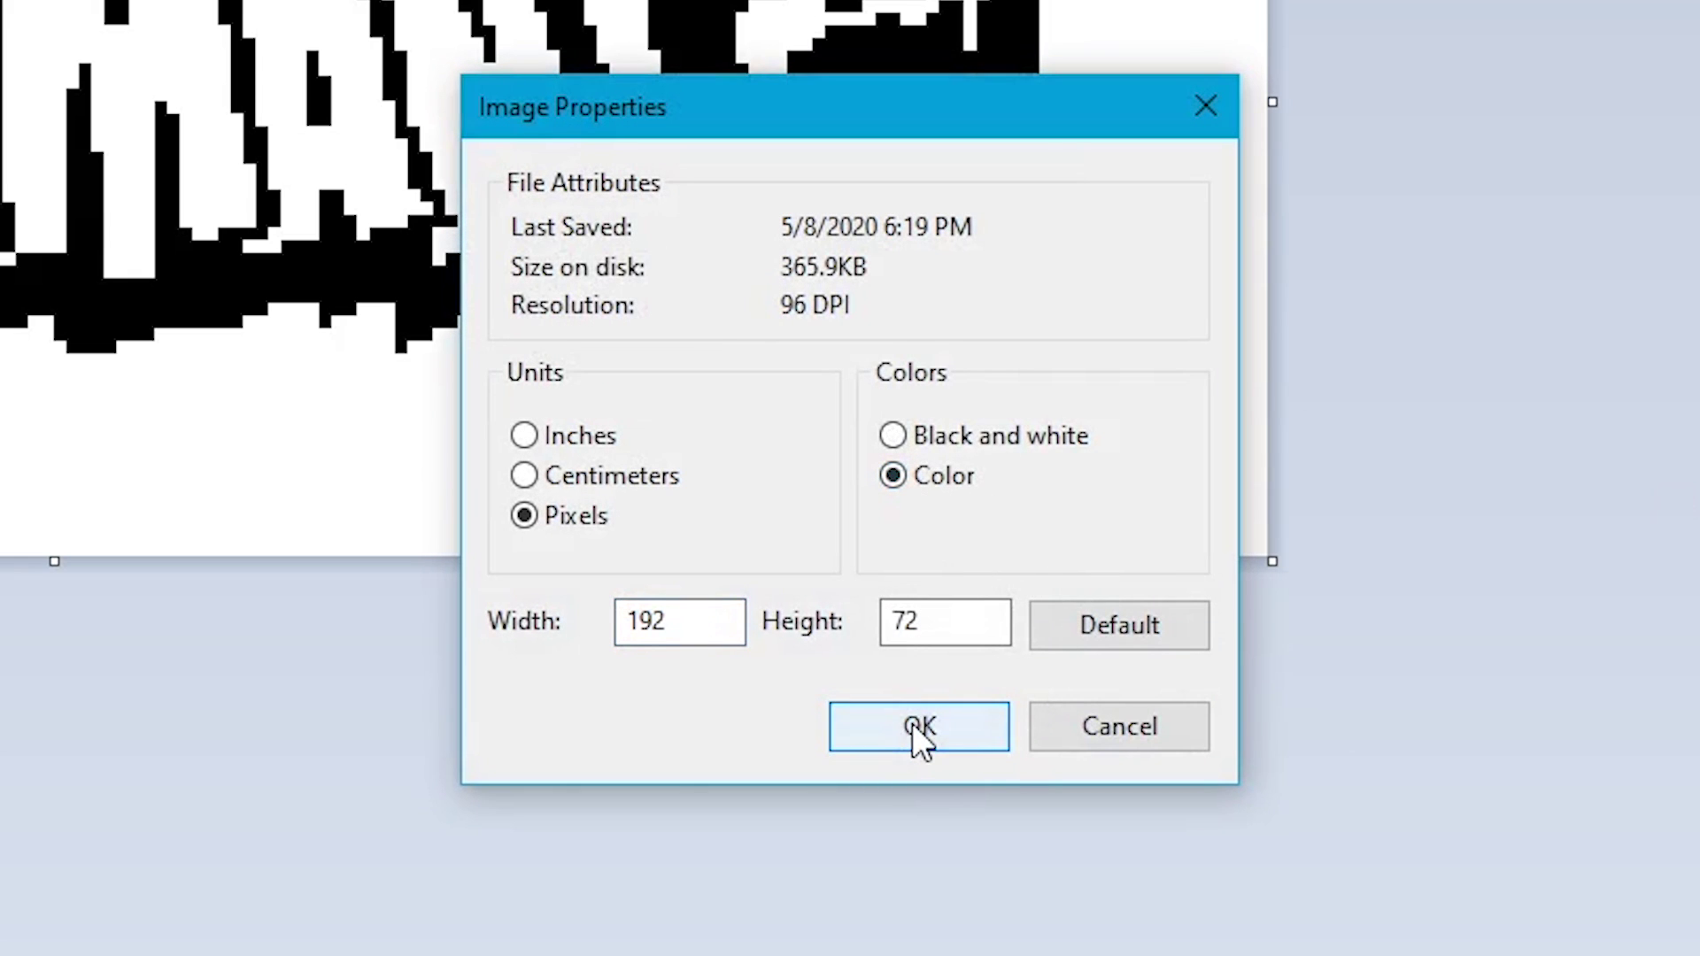
pyautogui.click(913, 726)
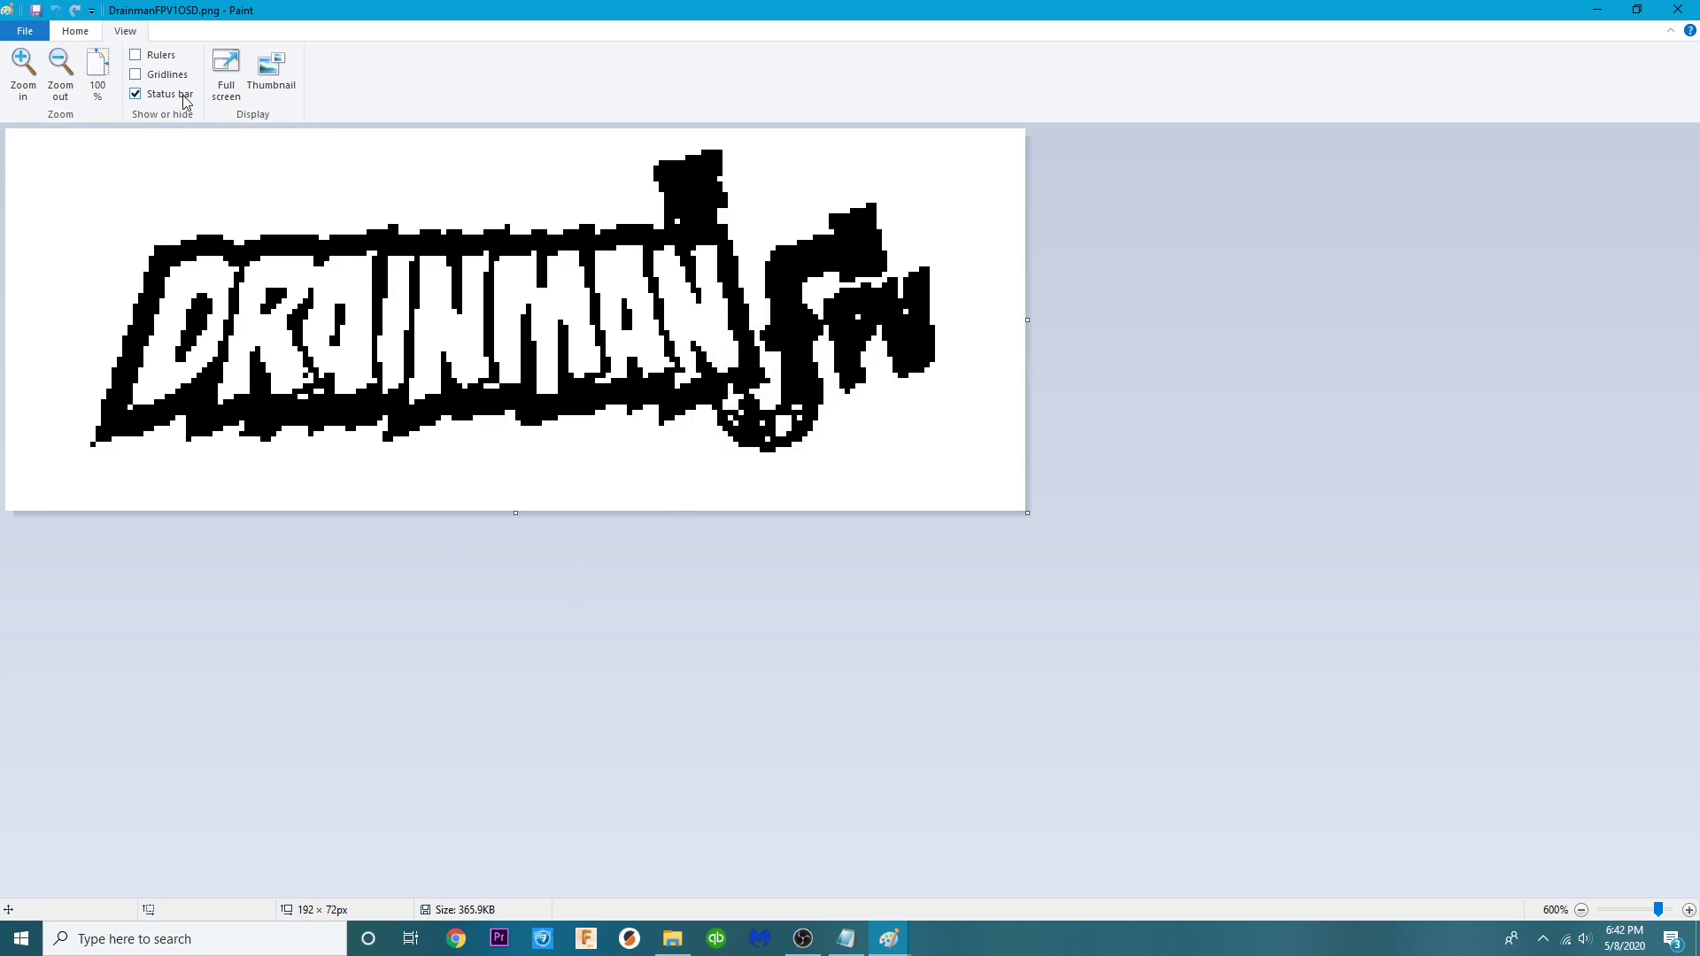
pyautogui.click(75, 33)
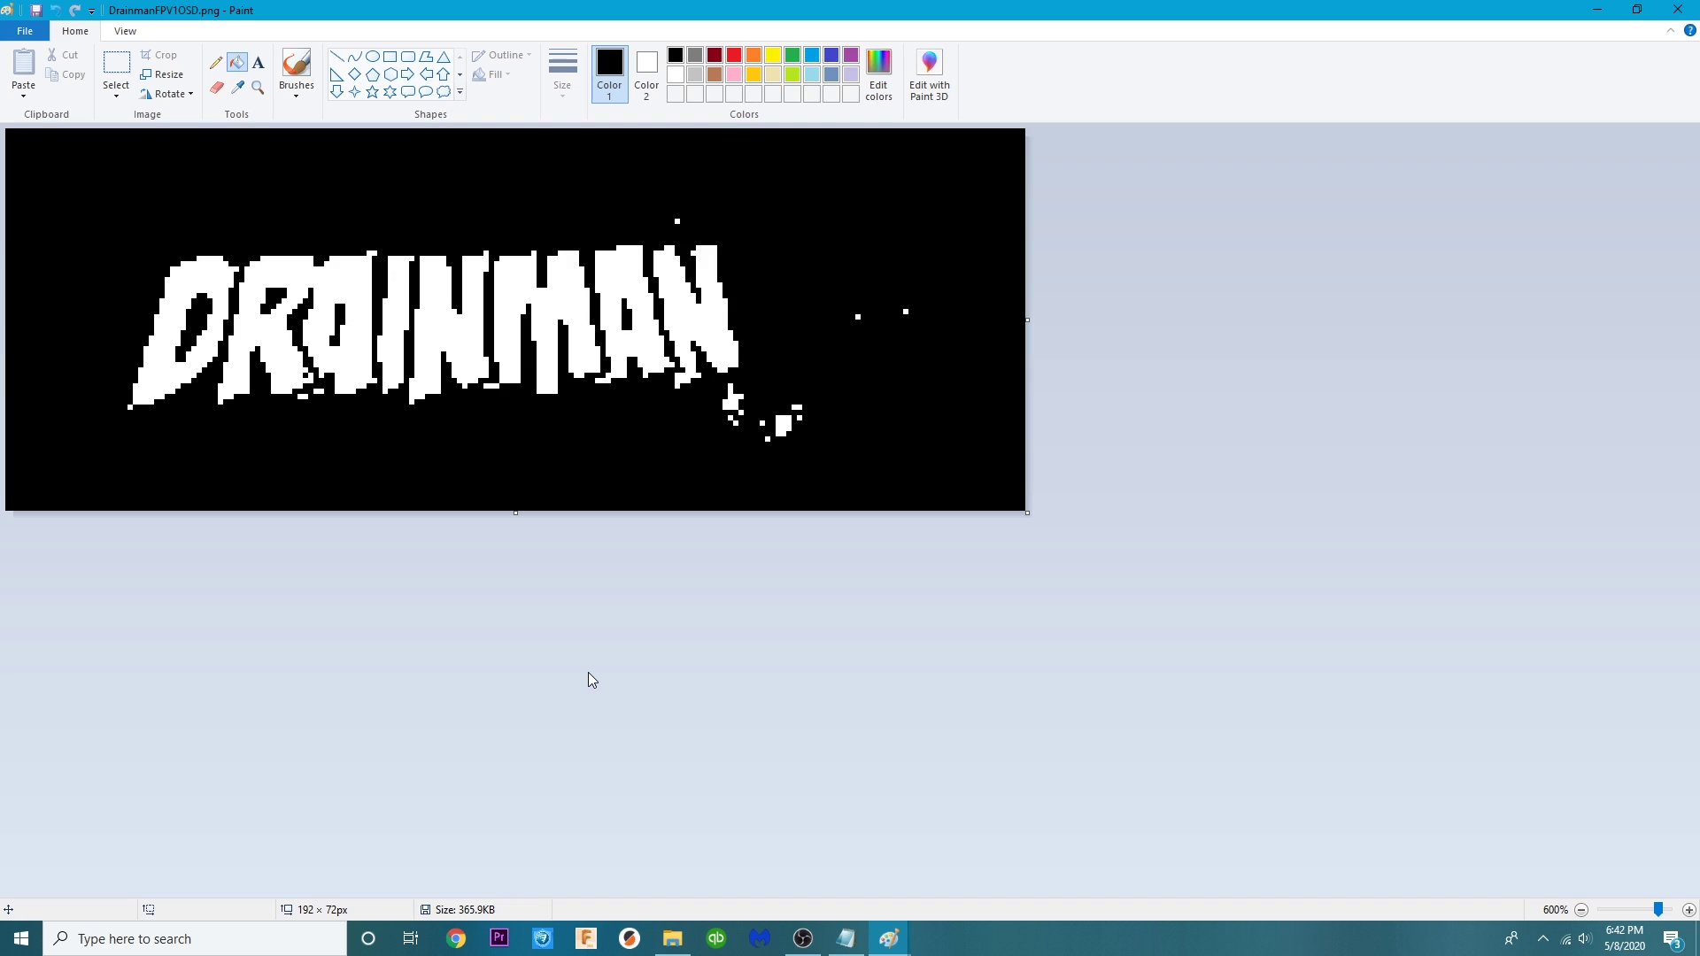
pyautogui.hotkey('ctrl', 'z')
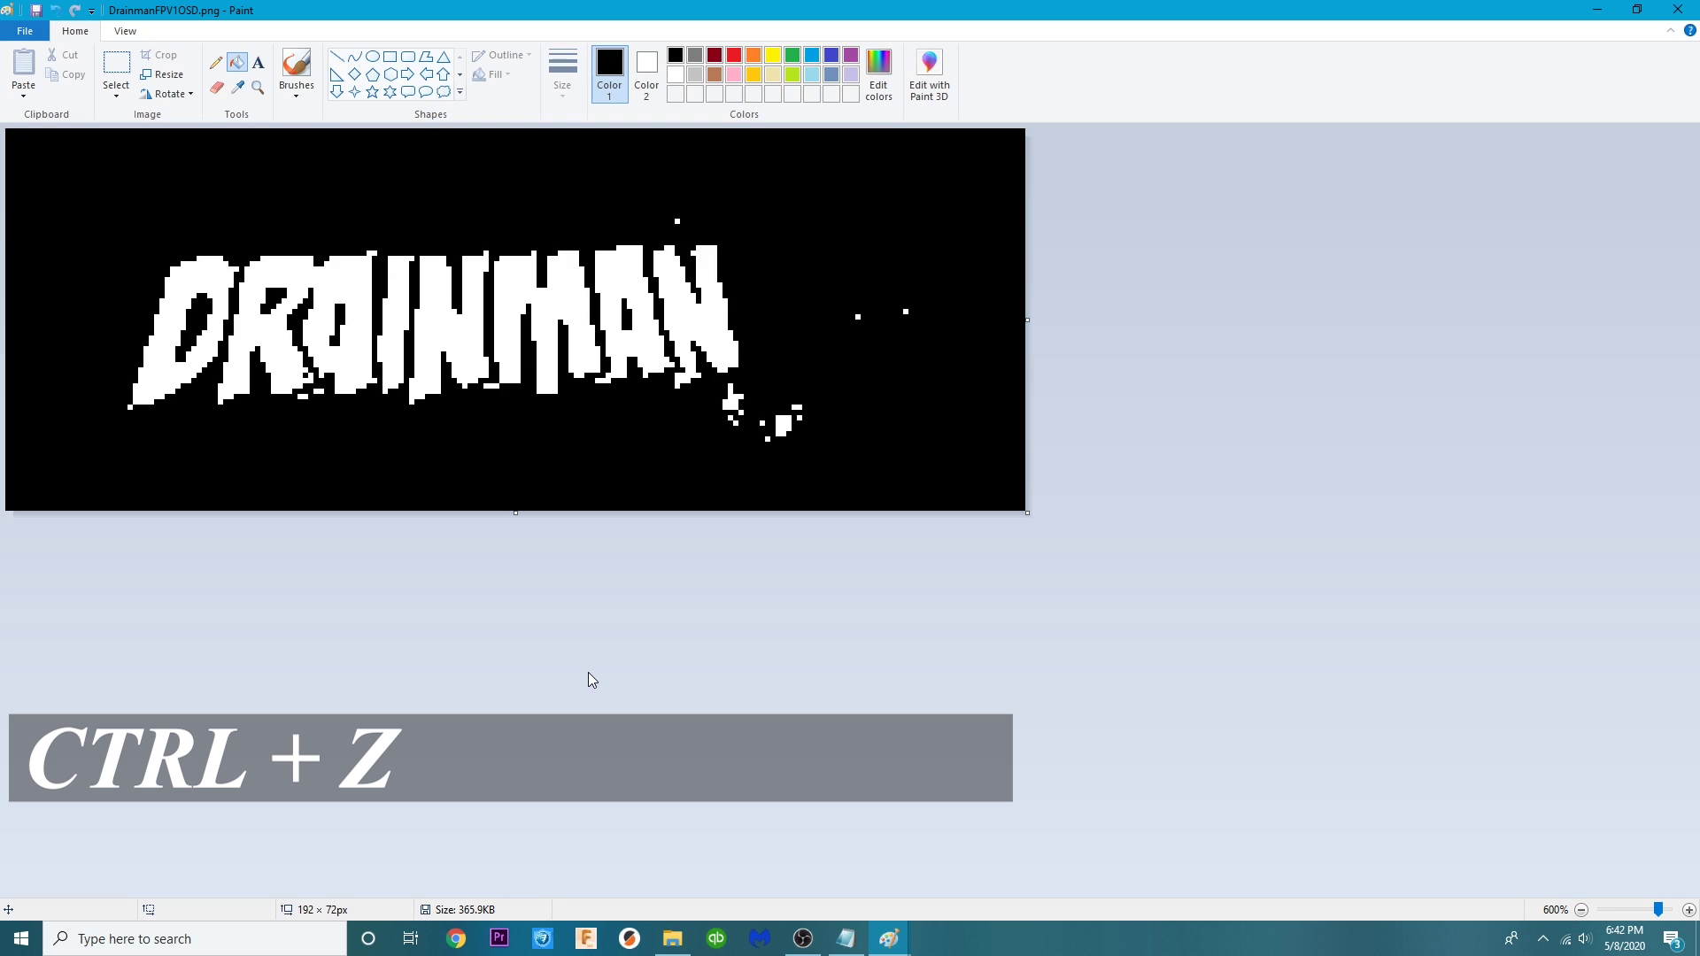
pyautogui.hotkey('ctrl', 'z')
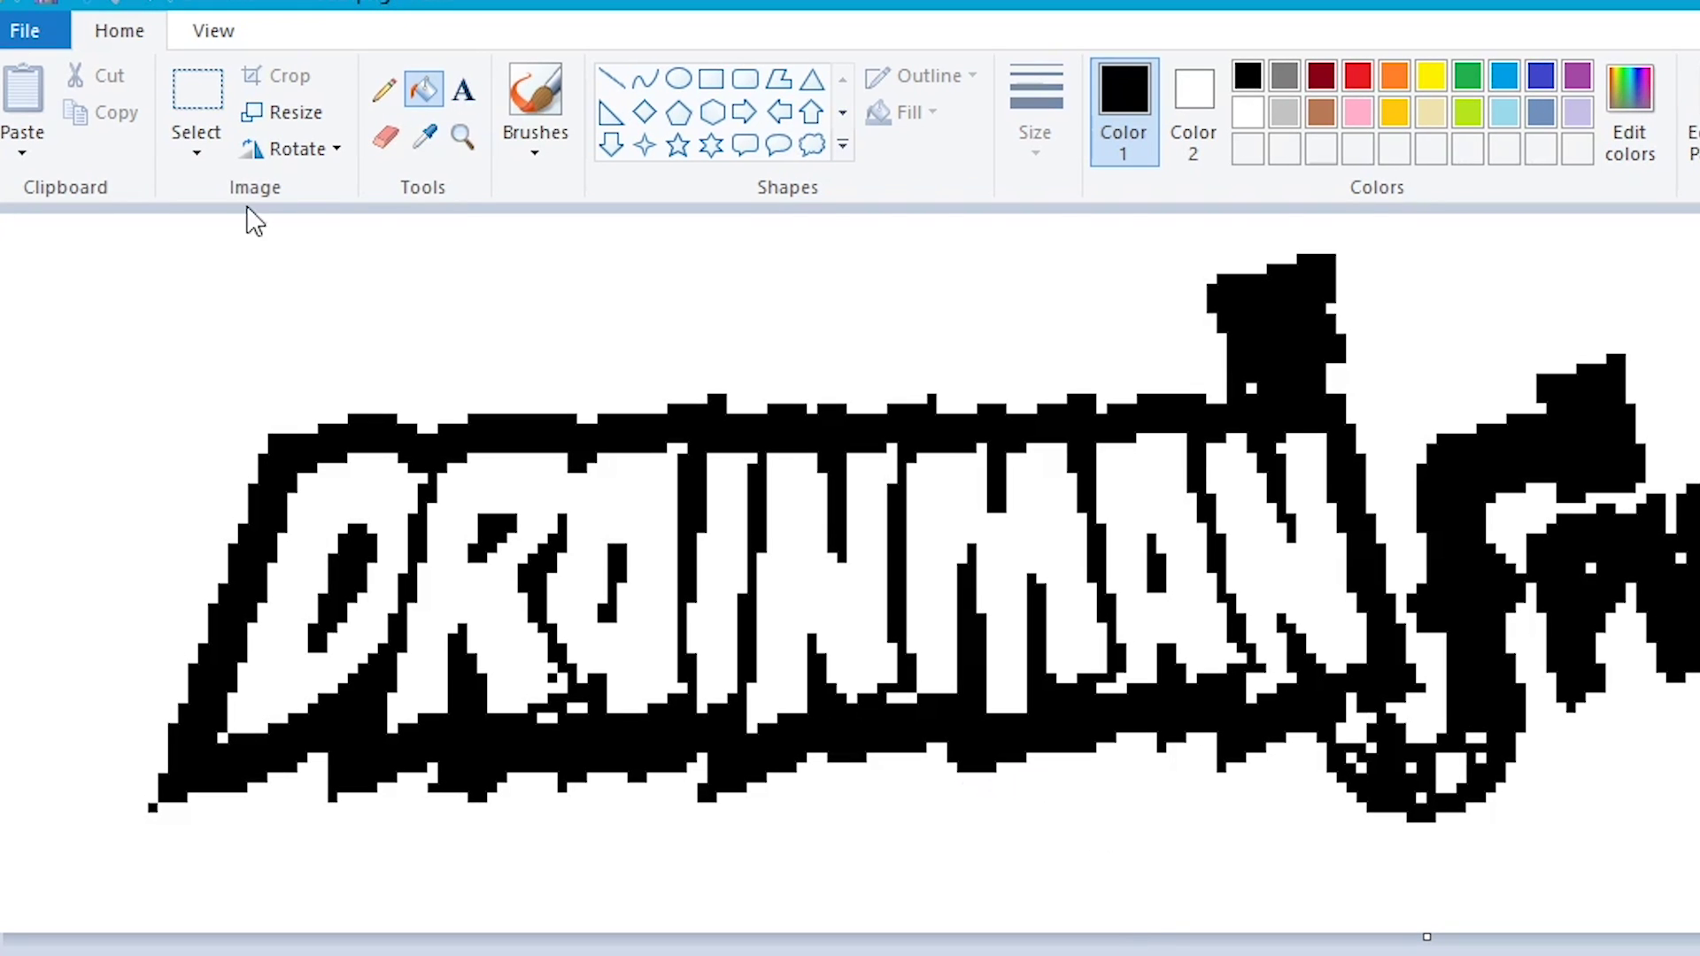
# Step: Select the whole logo with a rectangle and drag it right and slightly up
pyautogui.click(196, 88)
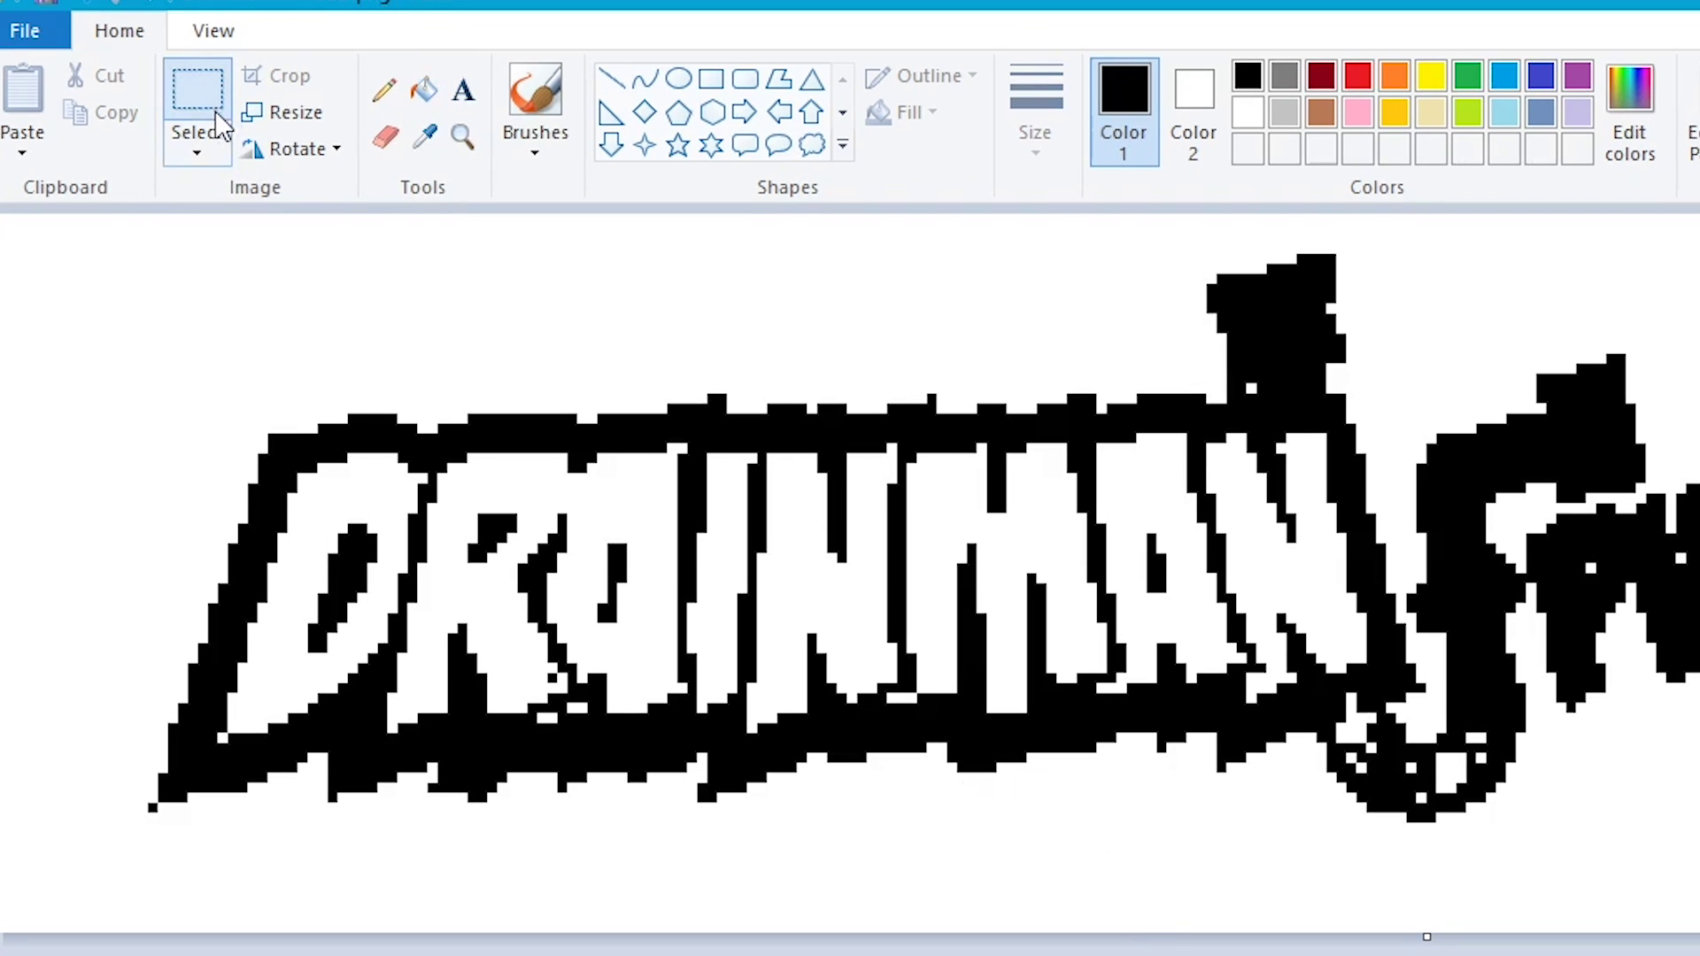
pyautogui.moveTo(52, 231); pyautogui.dragTo(1699, 930)
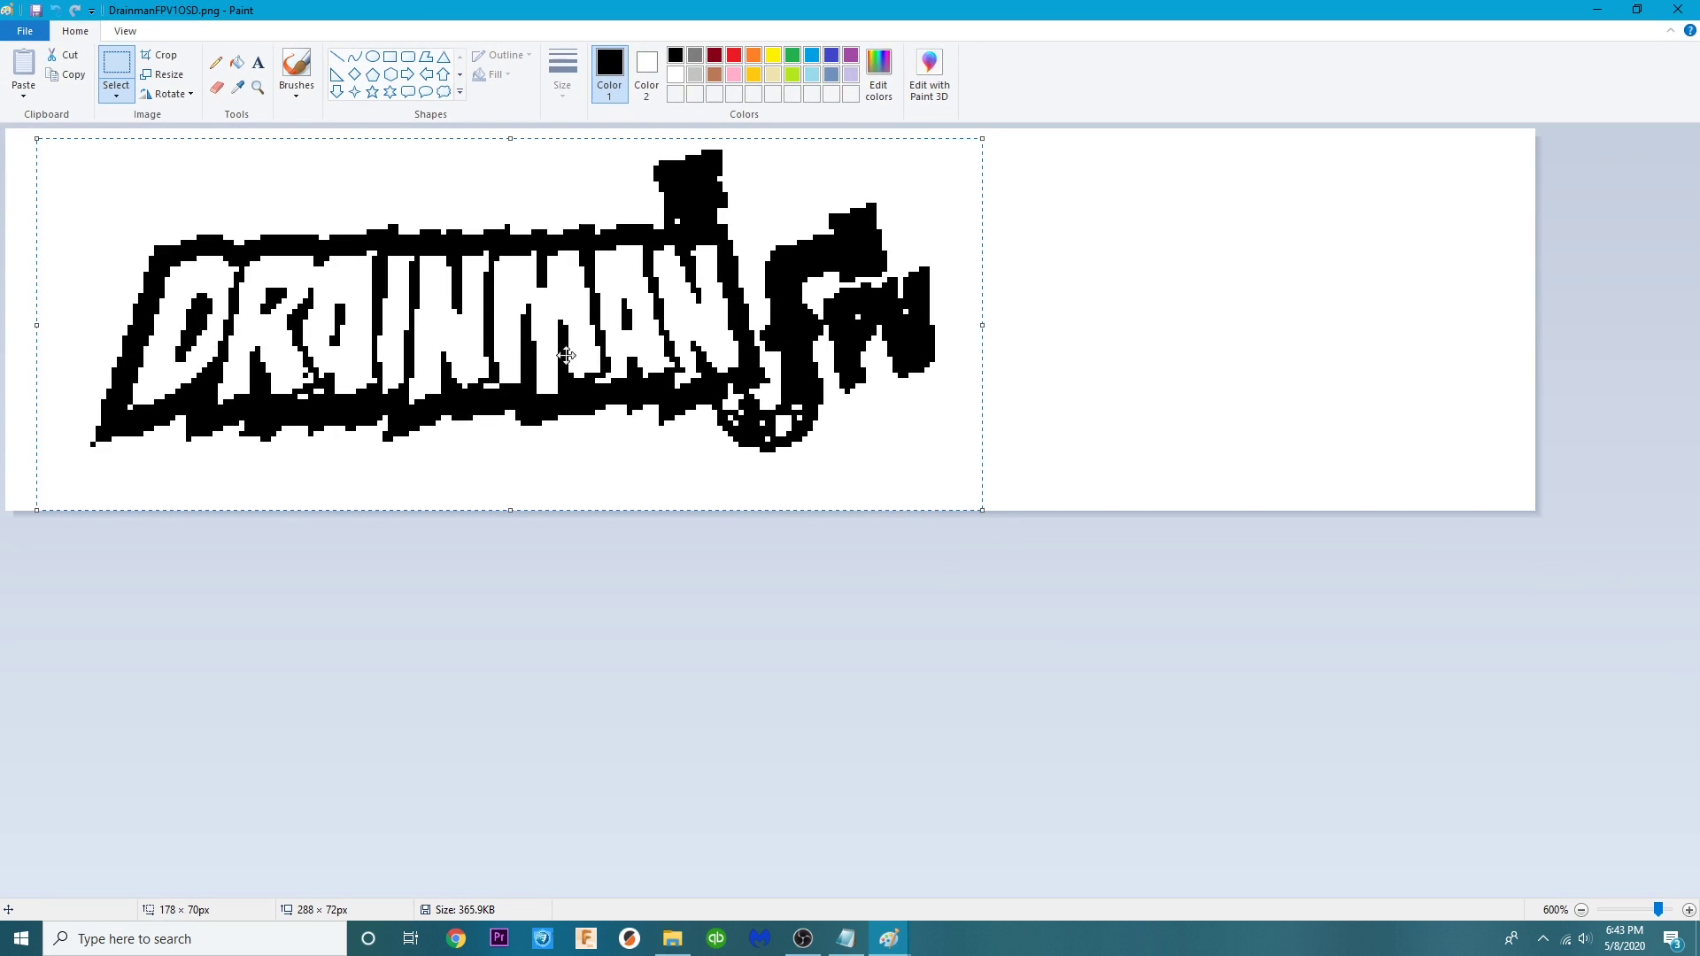
pyautogui.moveTo(465, 308); pyautogui.dragTo(673, 305)
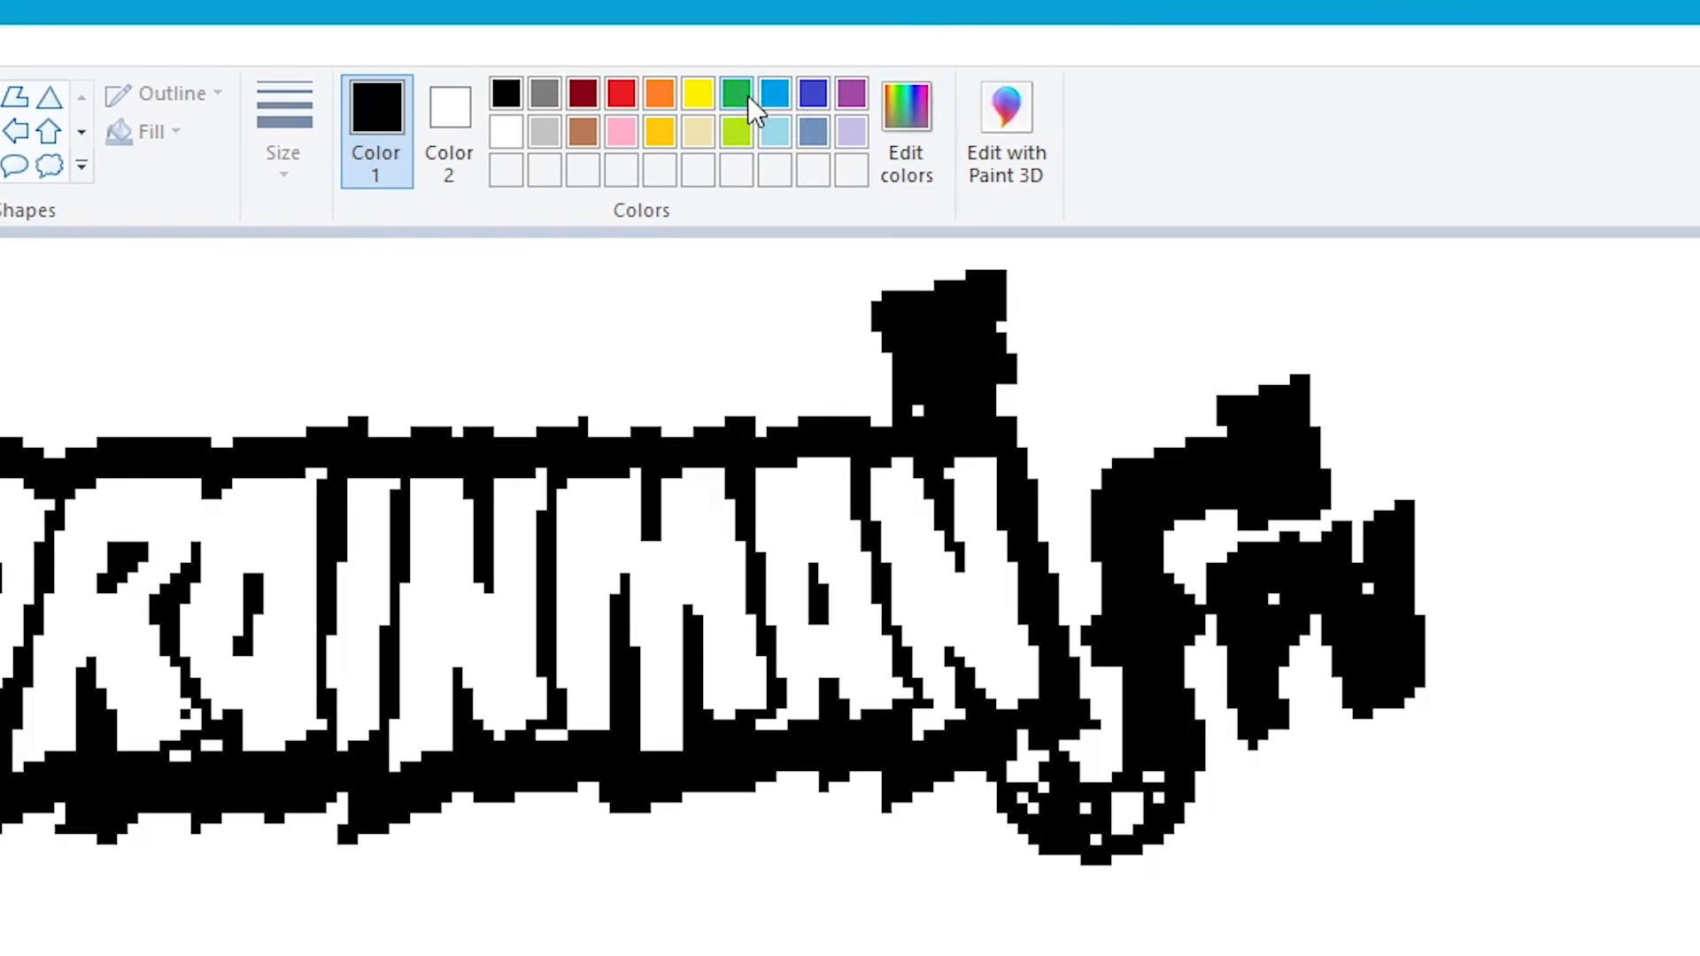
# Step: Define Red 0, Green 255, Blue 0 in Edit Colors, add it to custom colours, and accept
pyautogui.click(747, 94)
pyautogui.click(736, 123)
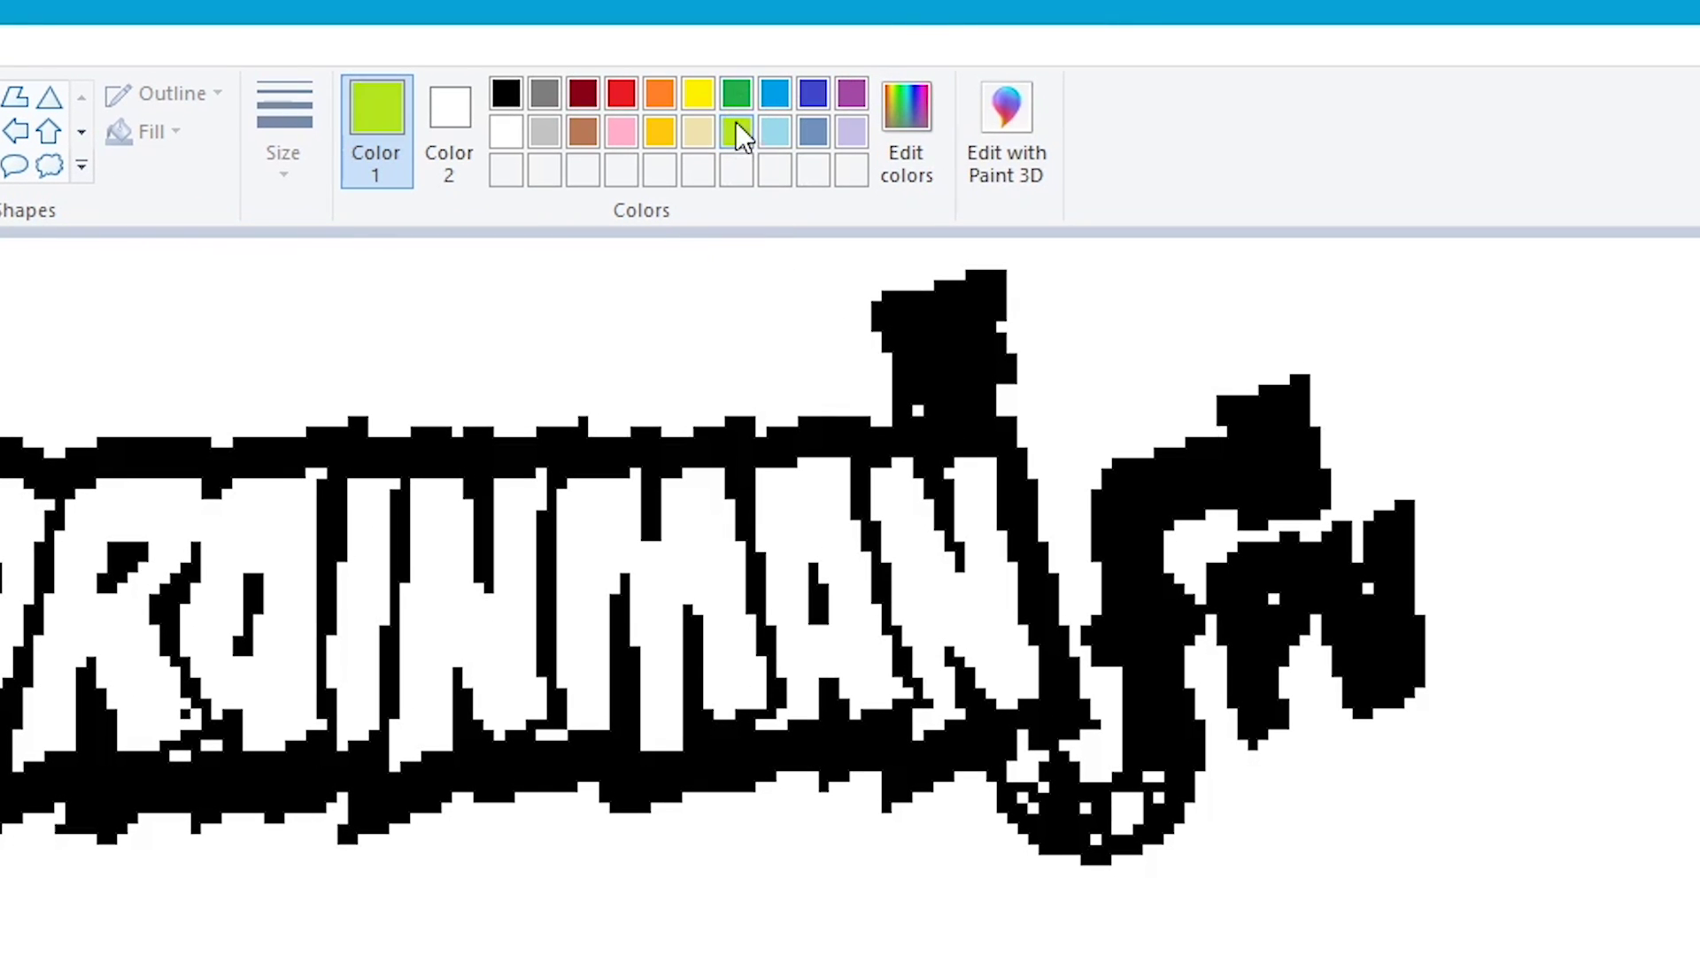
pyautogui.click(735, 94)
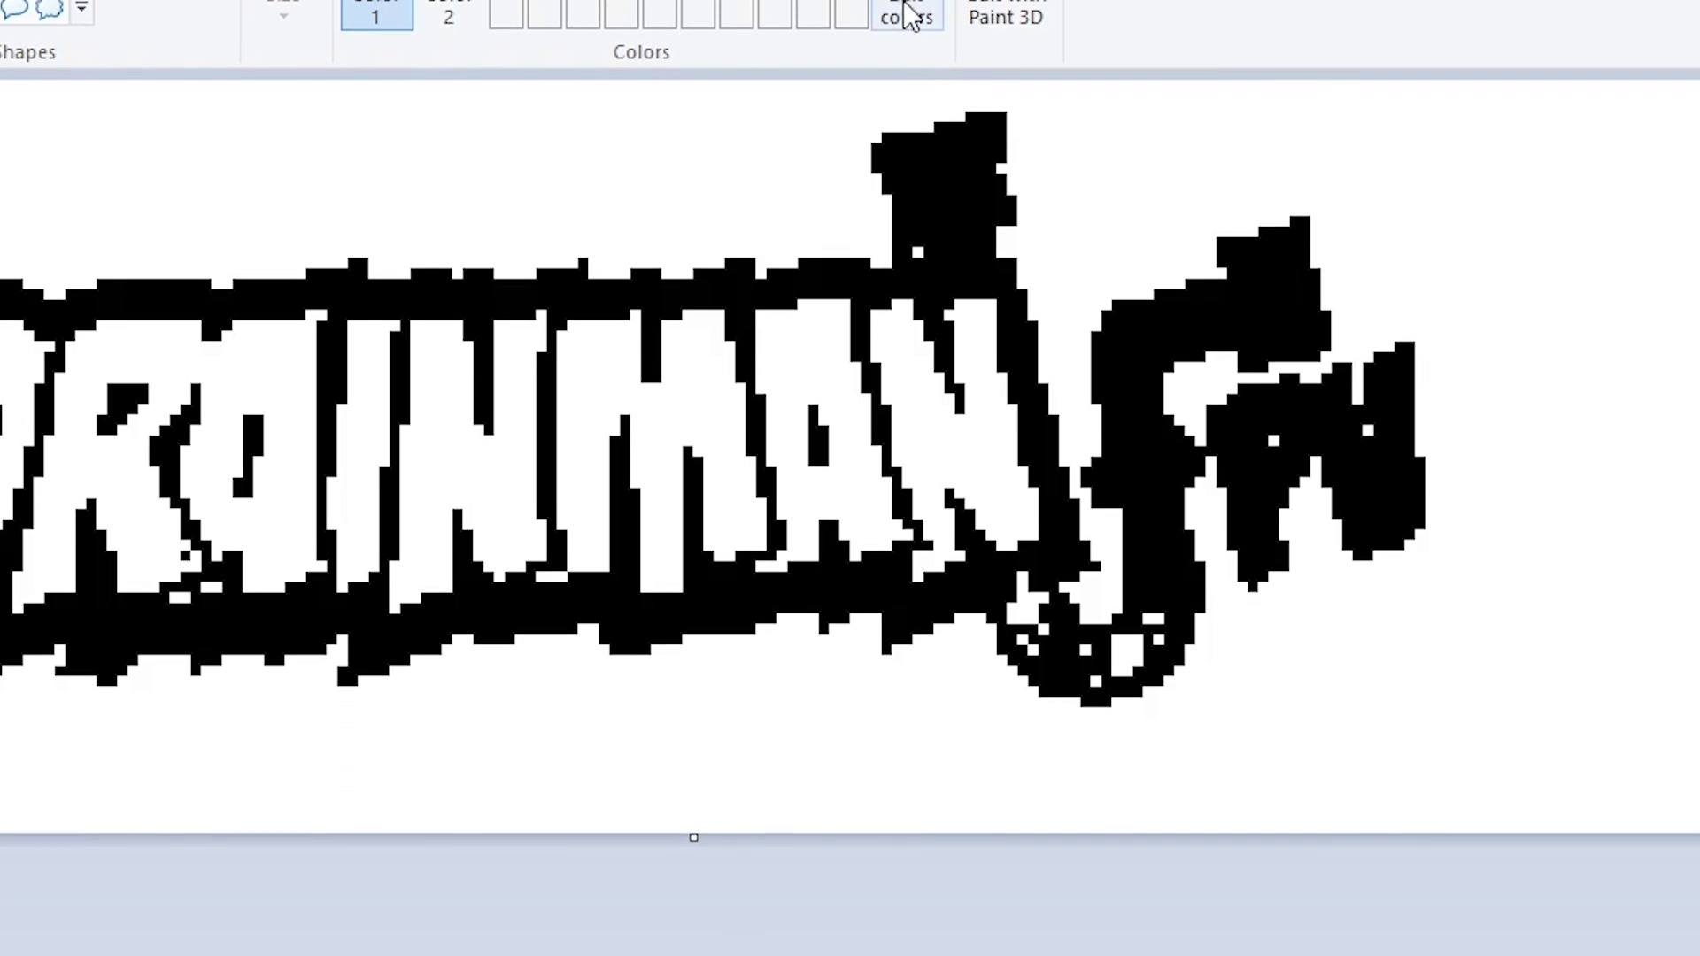
pyautogui.click(906, 155)
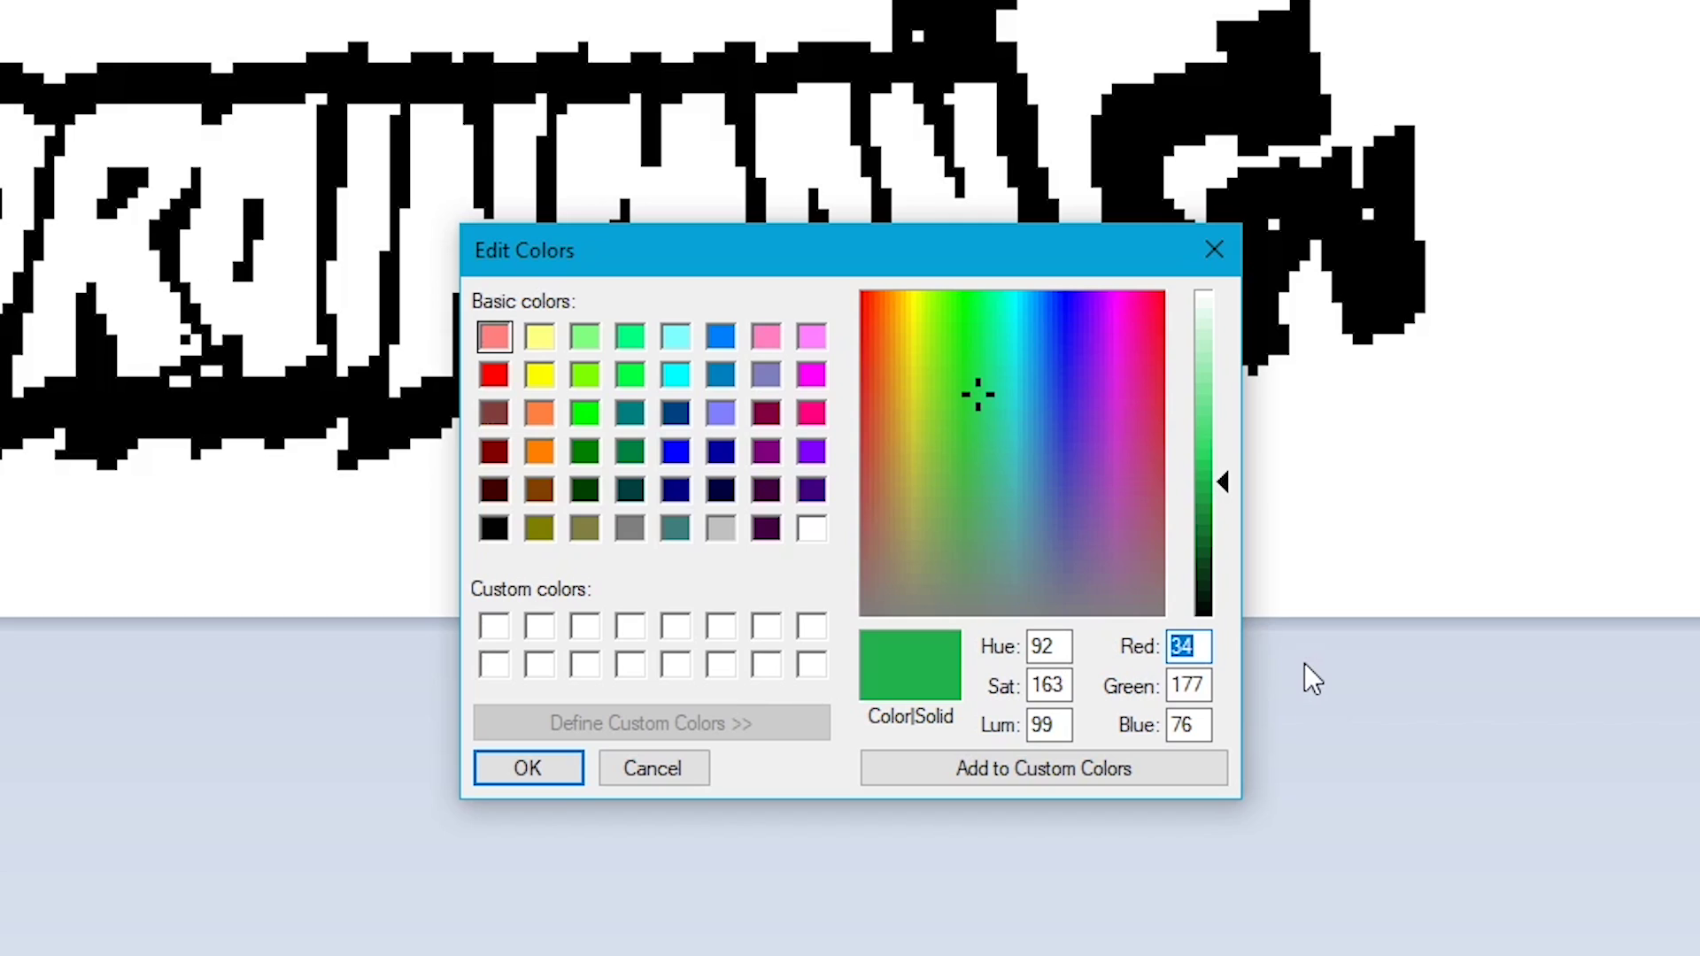
pyautogui.write('0')
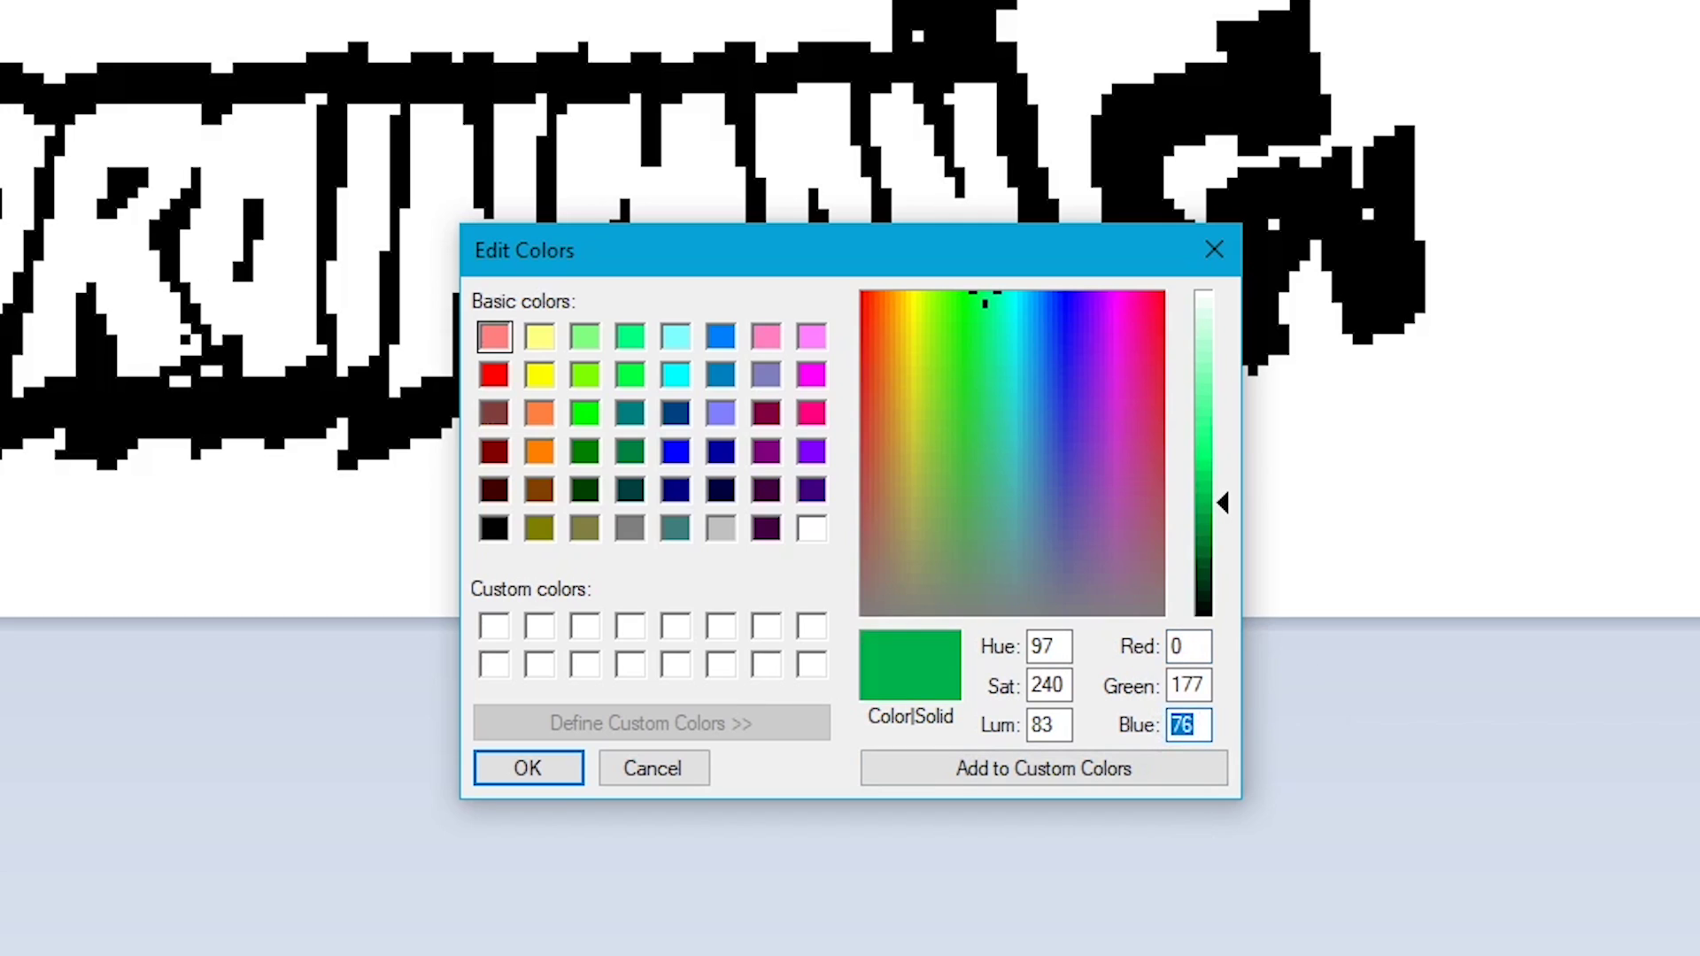
pyautogui.write('0')
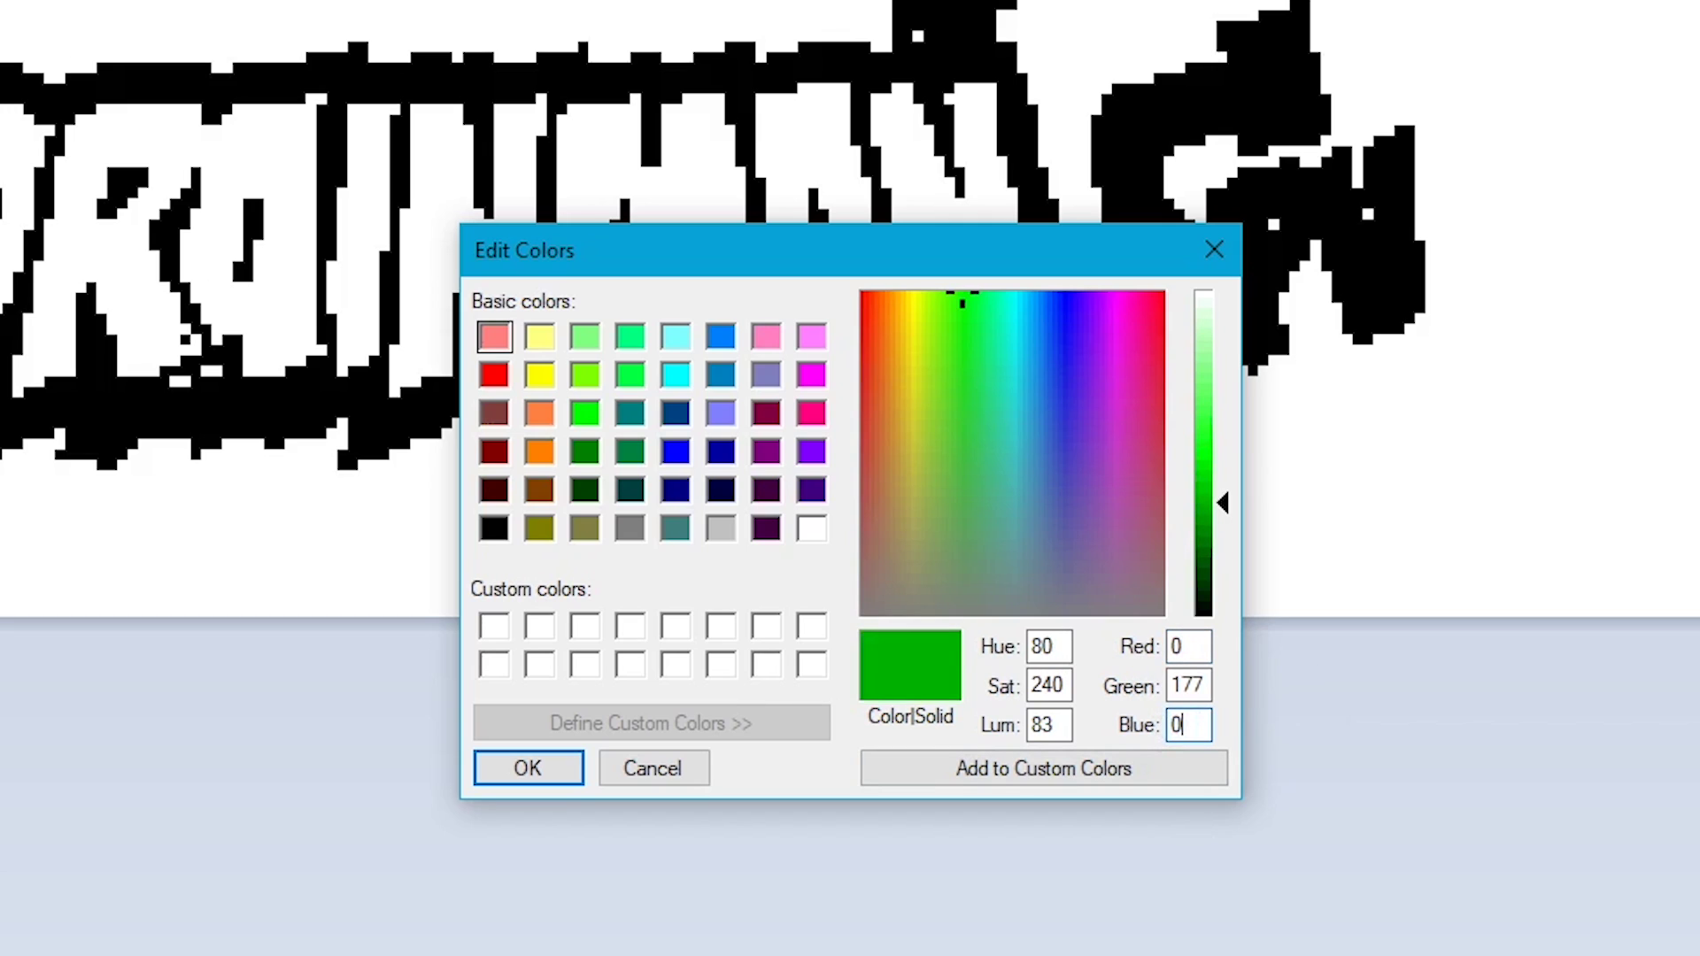
pyautogui.doubleClick(1174, 685)
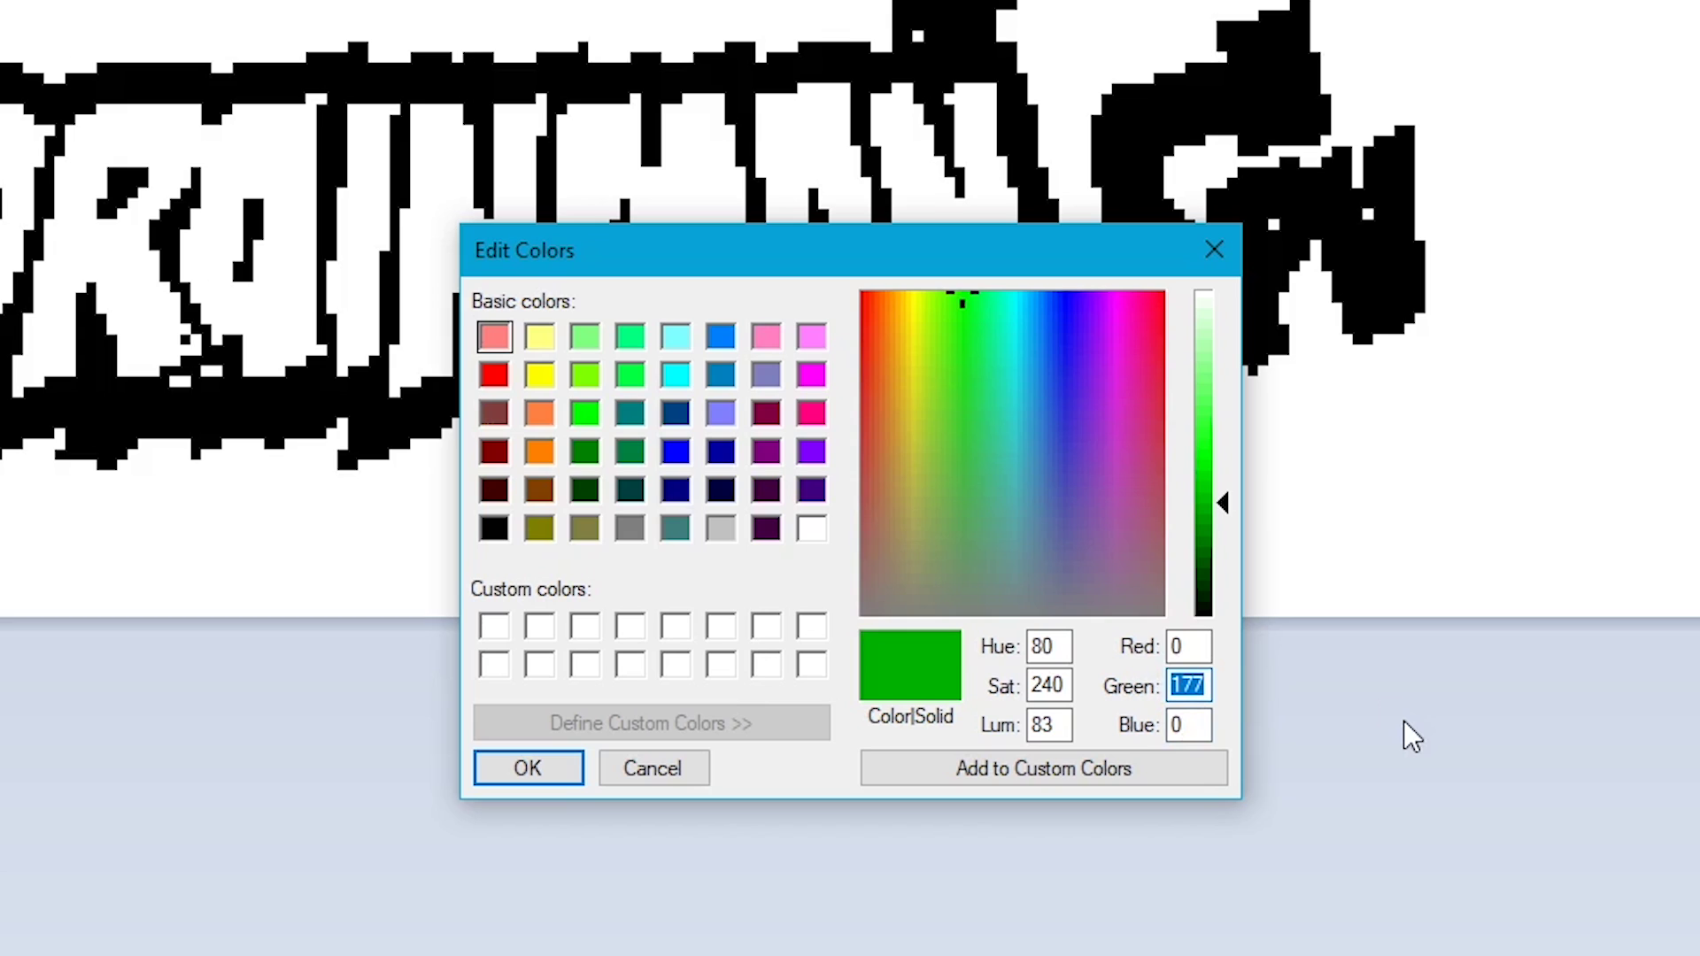
pyautogui.write('255')
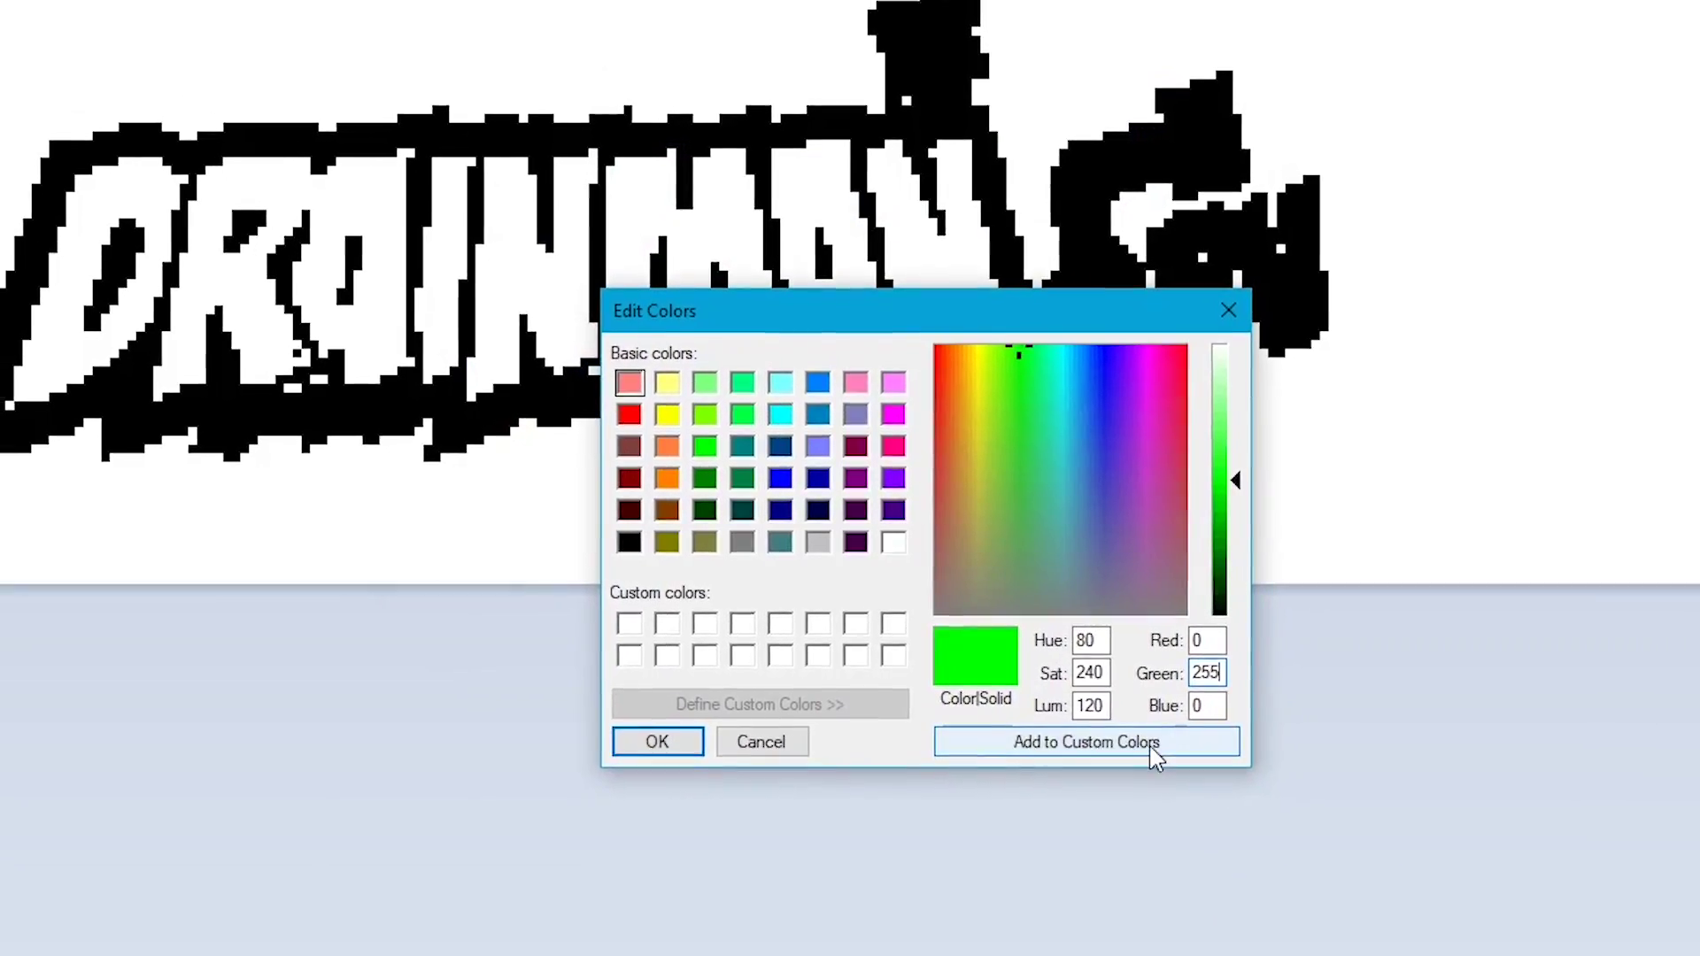
pyautogui.click(1177, 751)
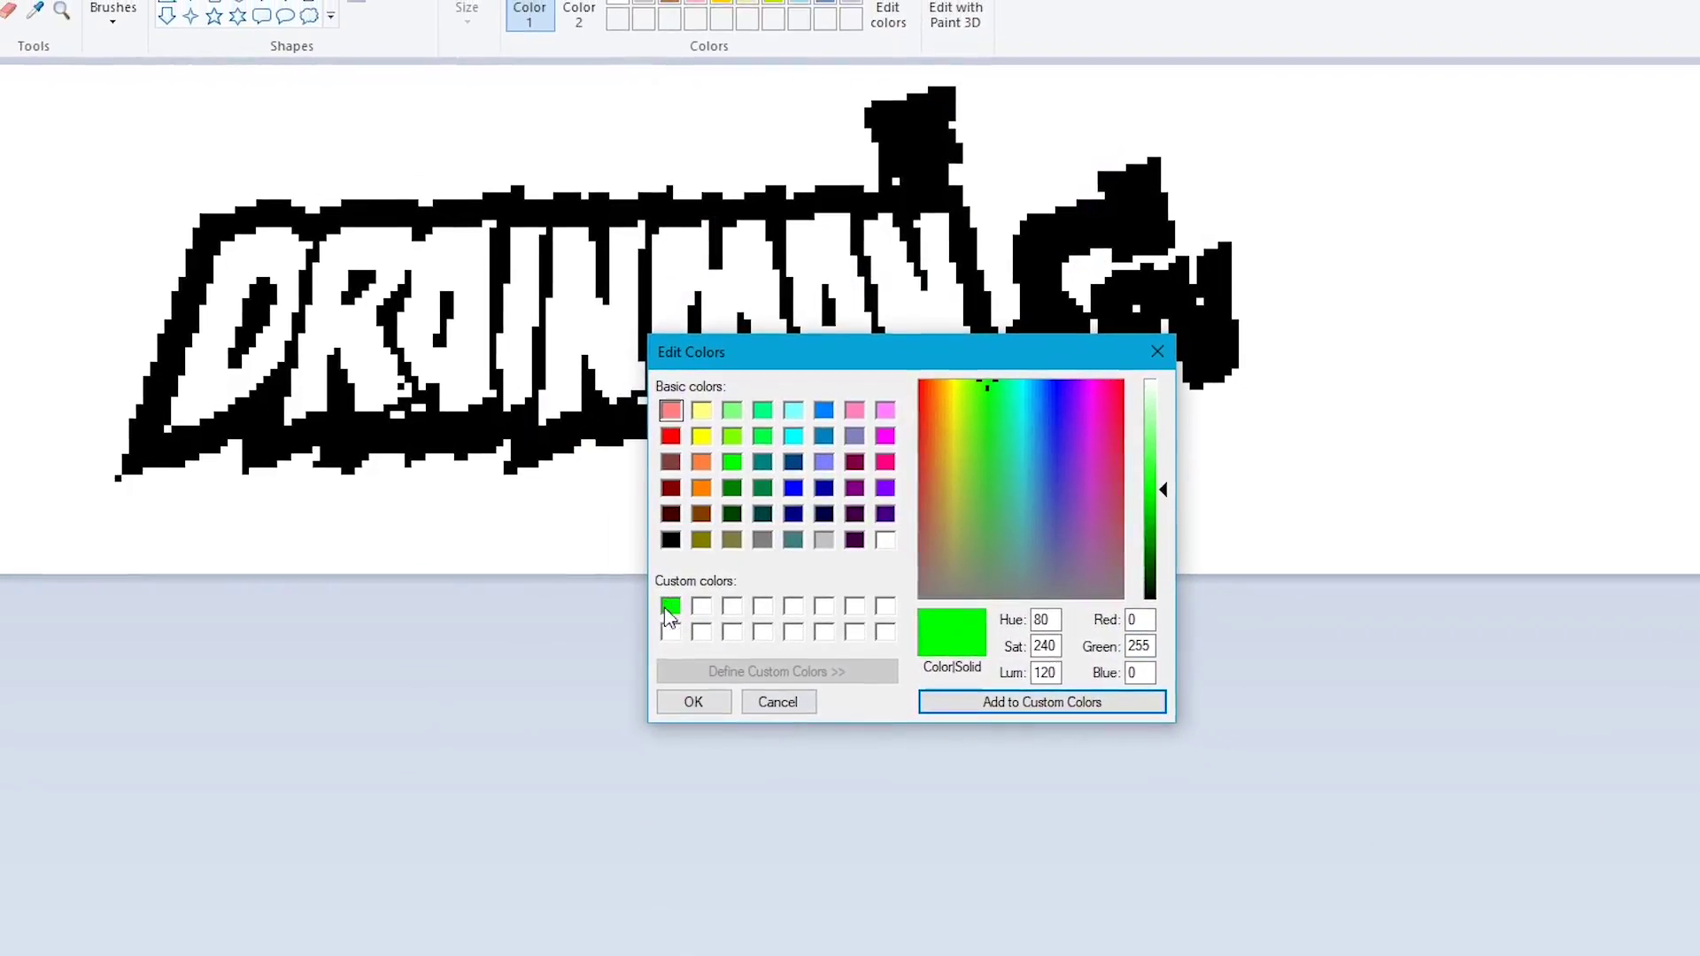
pyautogui.click(684, 712)
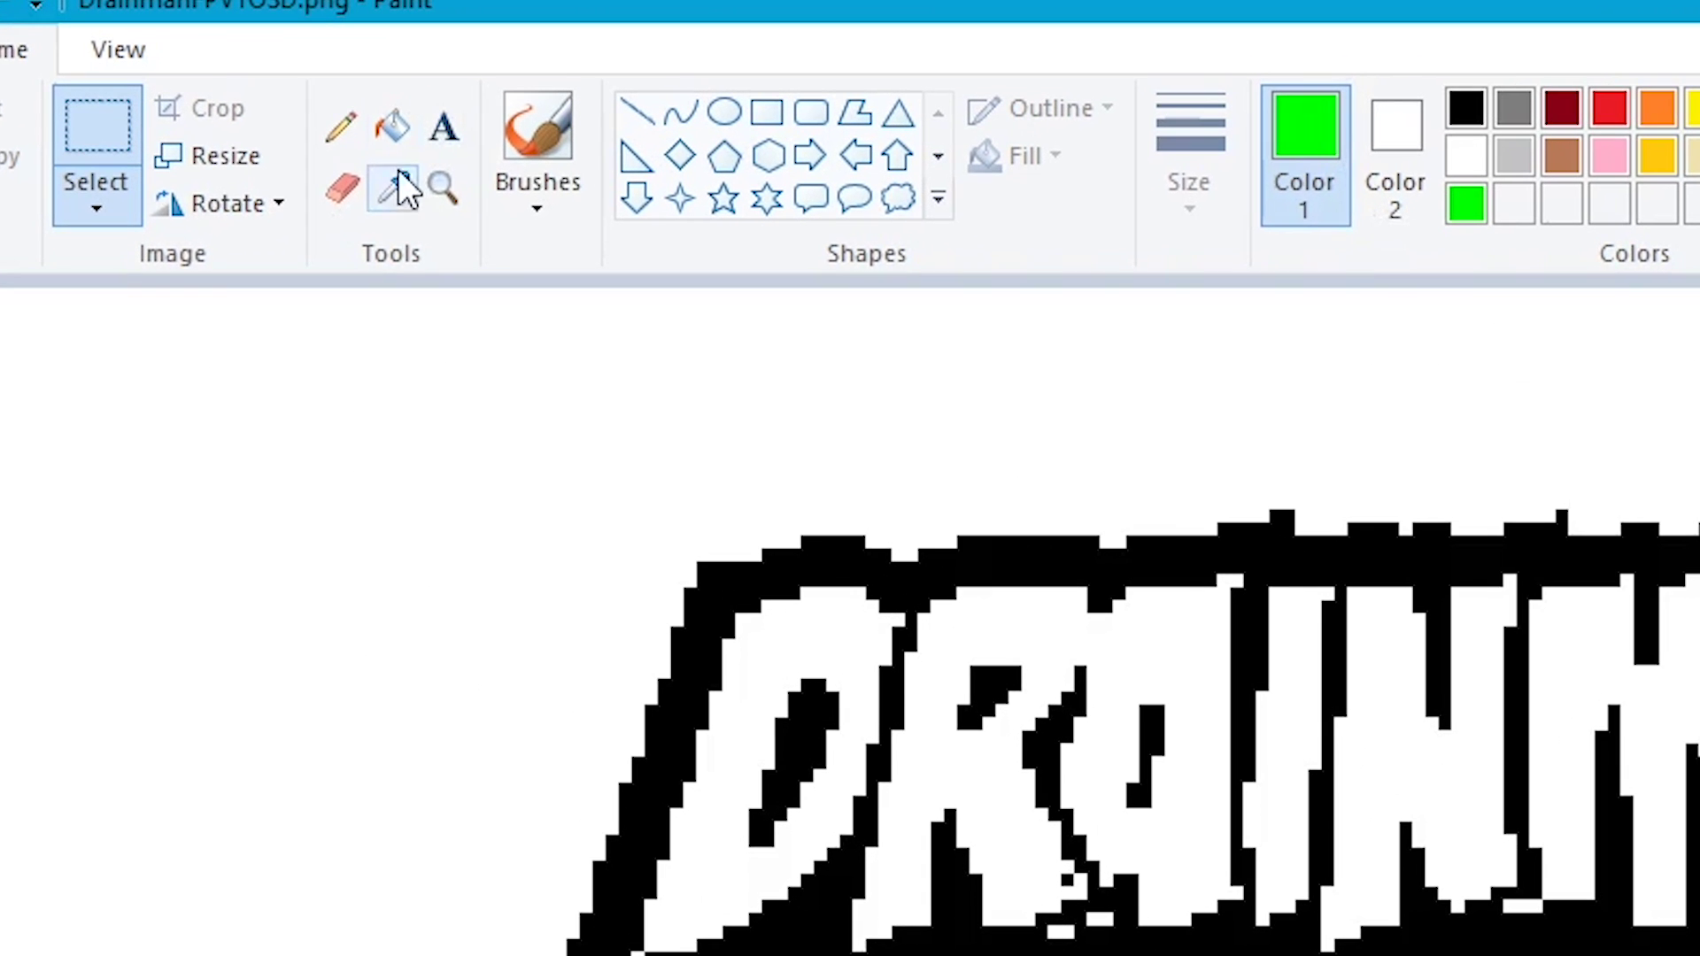
# Step: Flood the white canvas background around the DRAINMAN logo with bright green
pyautogui.click(236, 62)
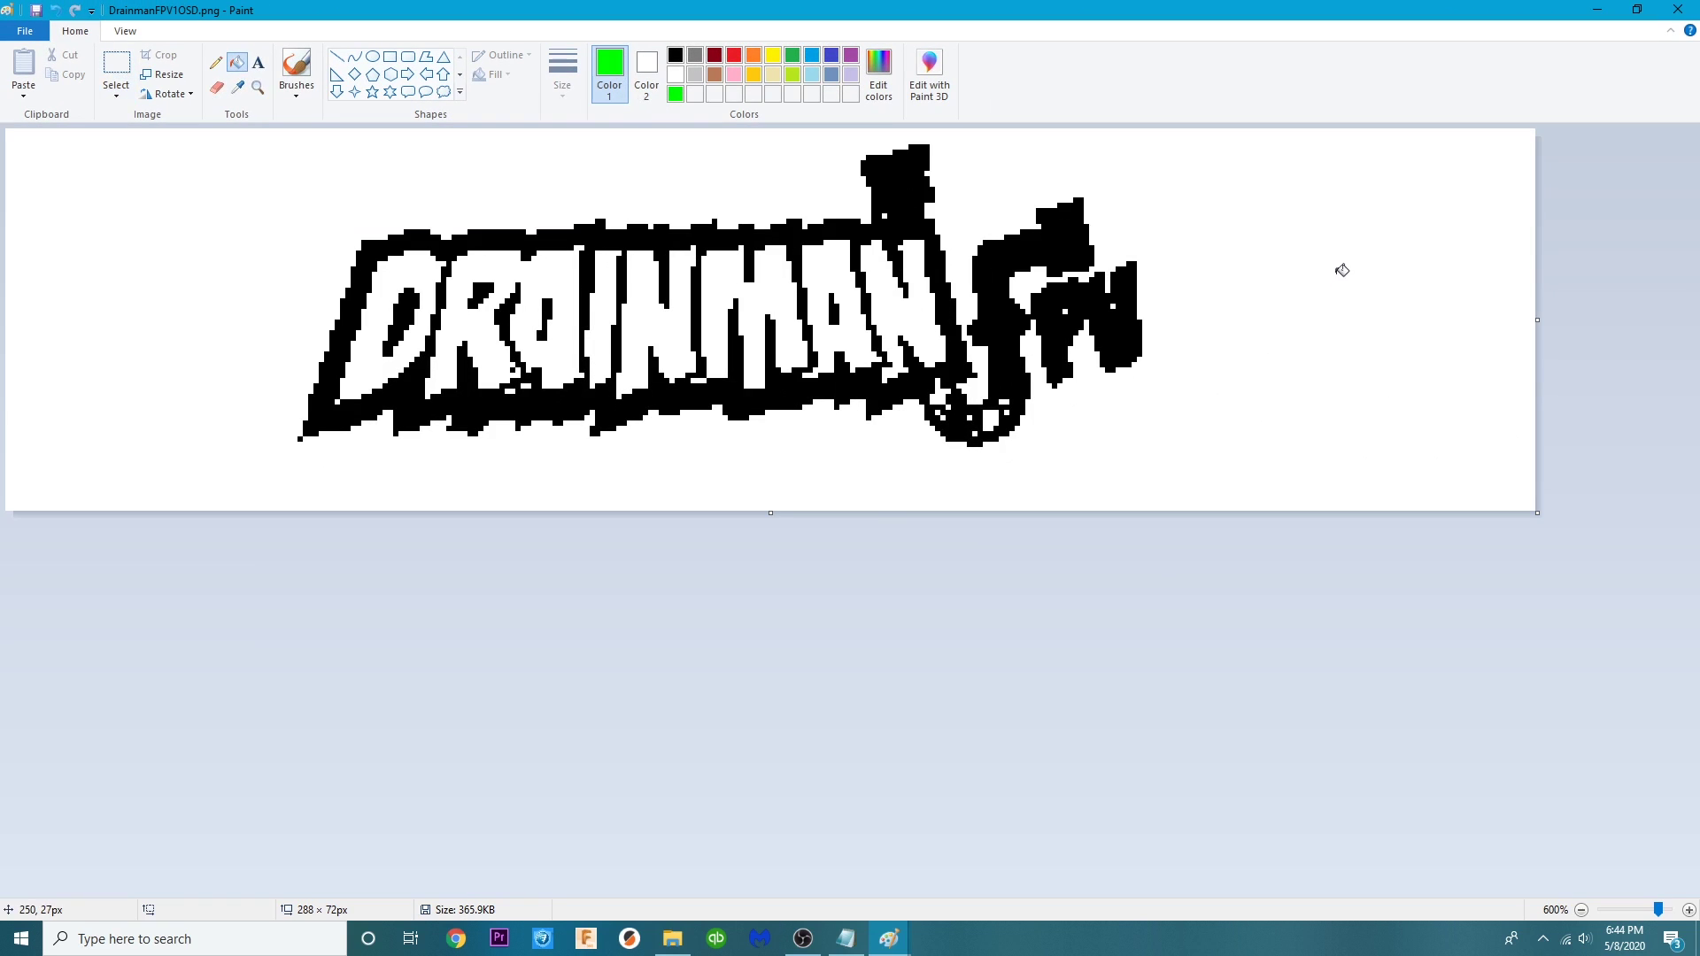
pyautogui.click(1488, 296)
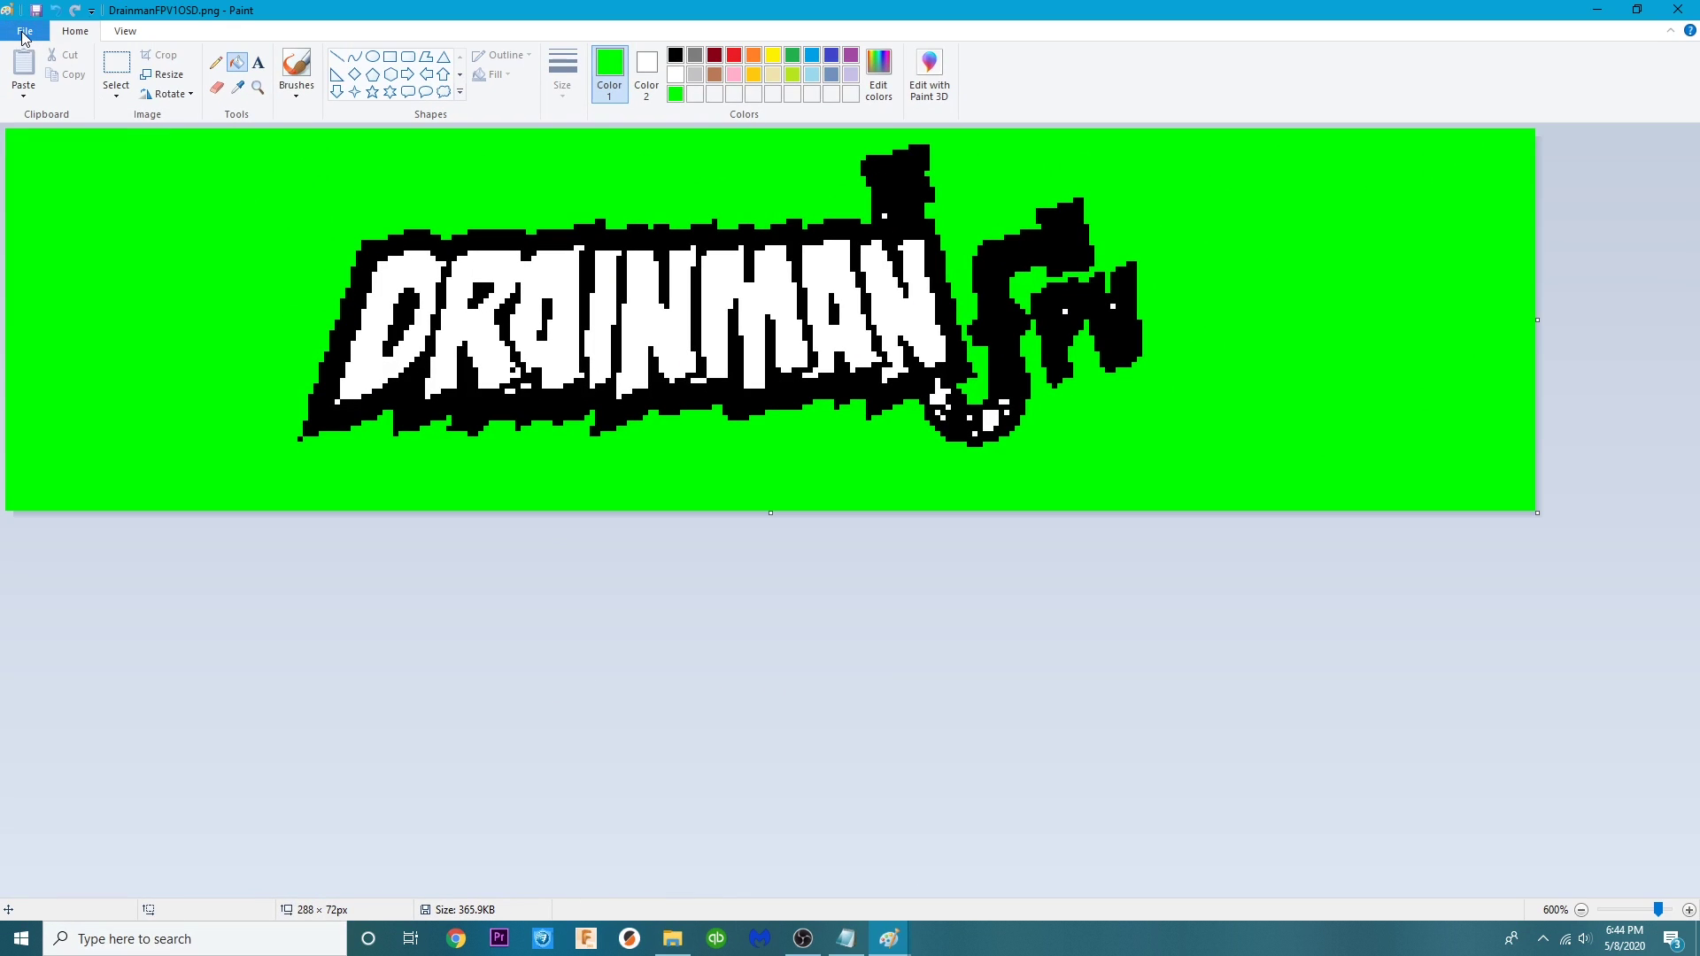
pyautogui.click(25, 36)
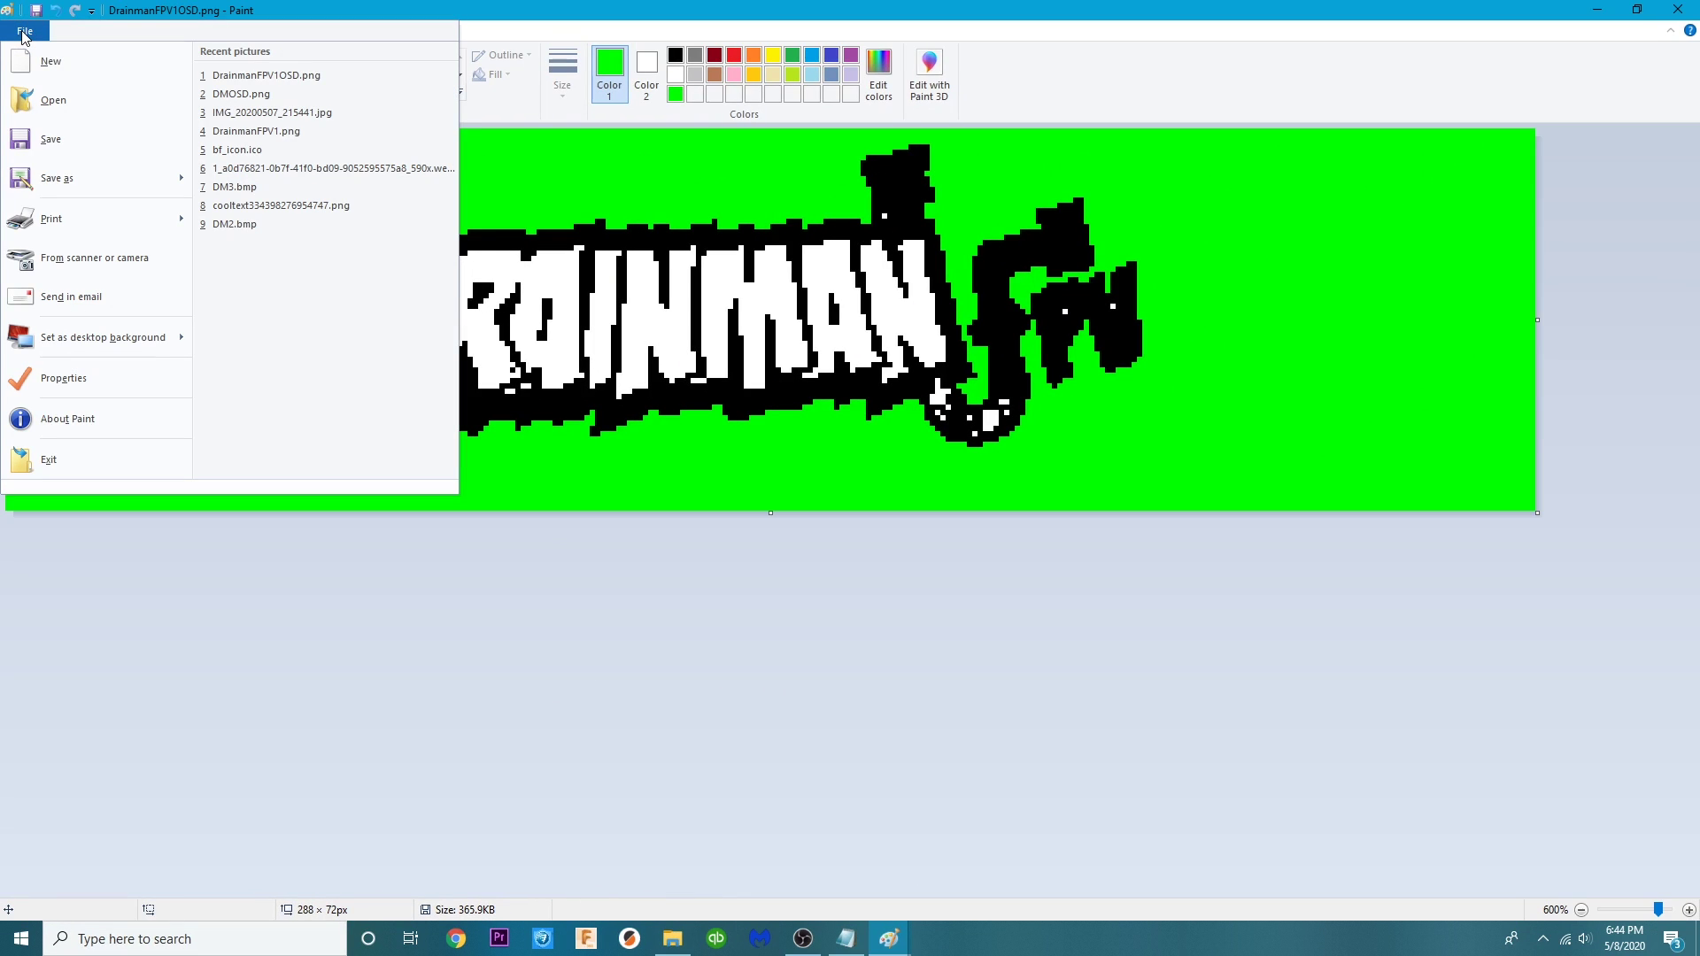
# Step: Save the green logo as DMOSD.png on the Desktop, replacing the old file, and close Paint
pyautogui.click(49, 179)
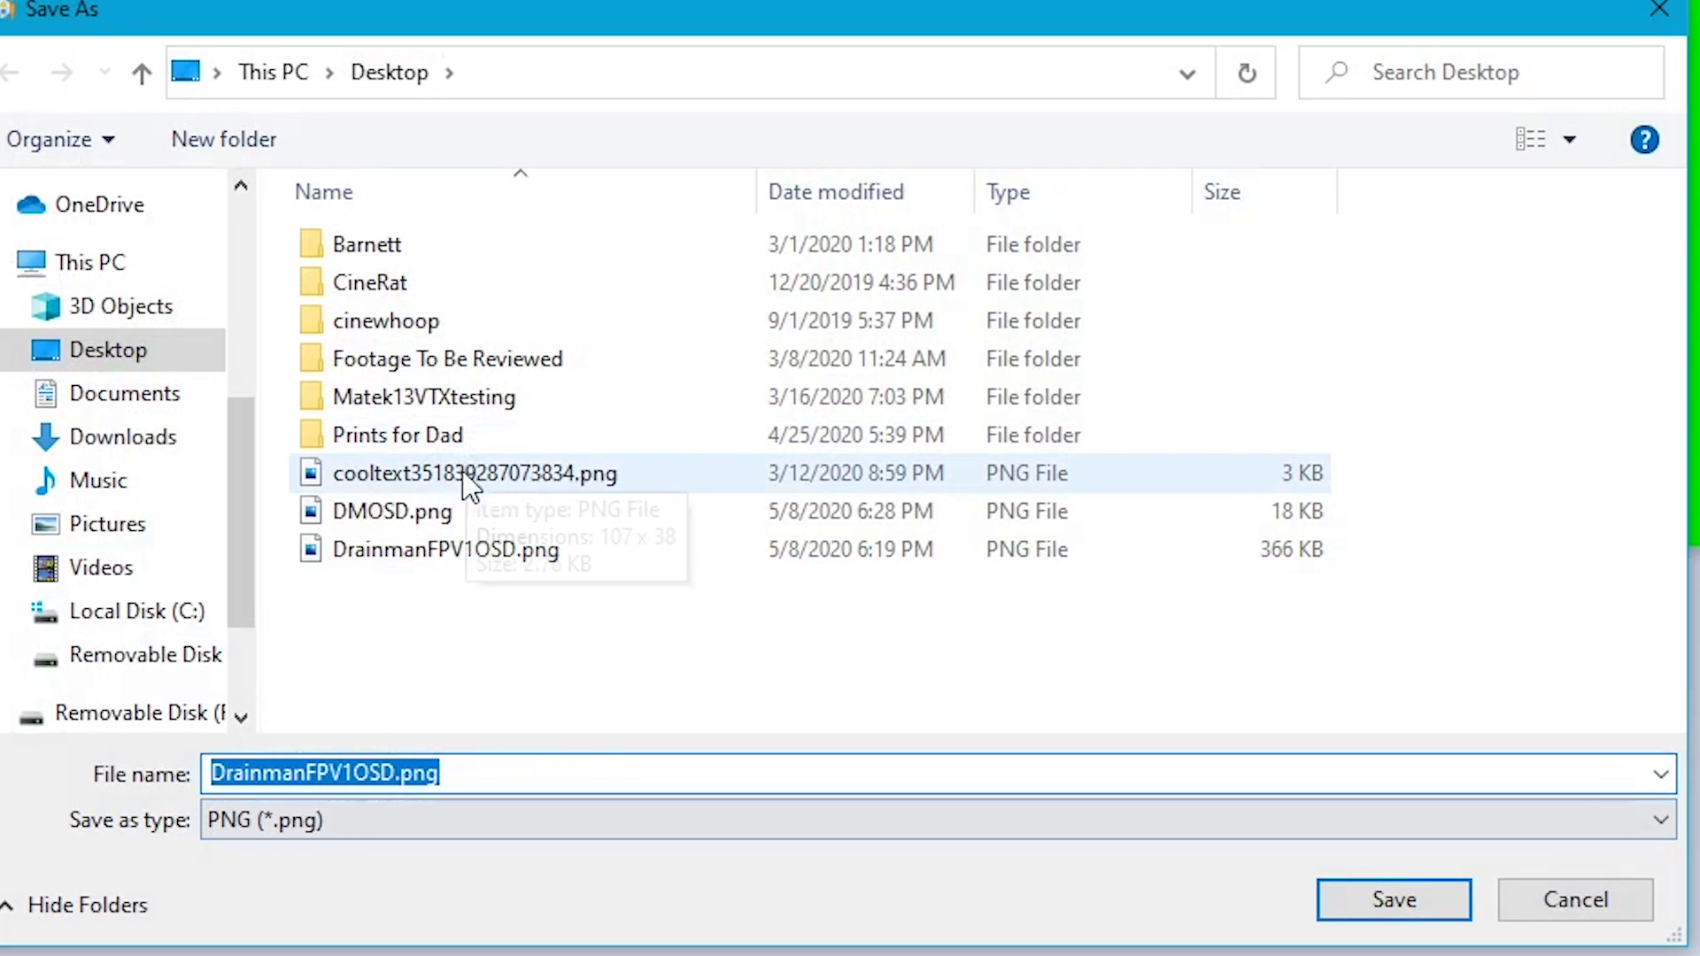
pyautogui.click(767, 624)
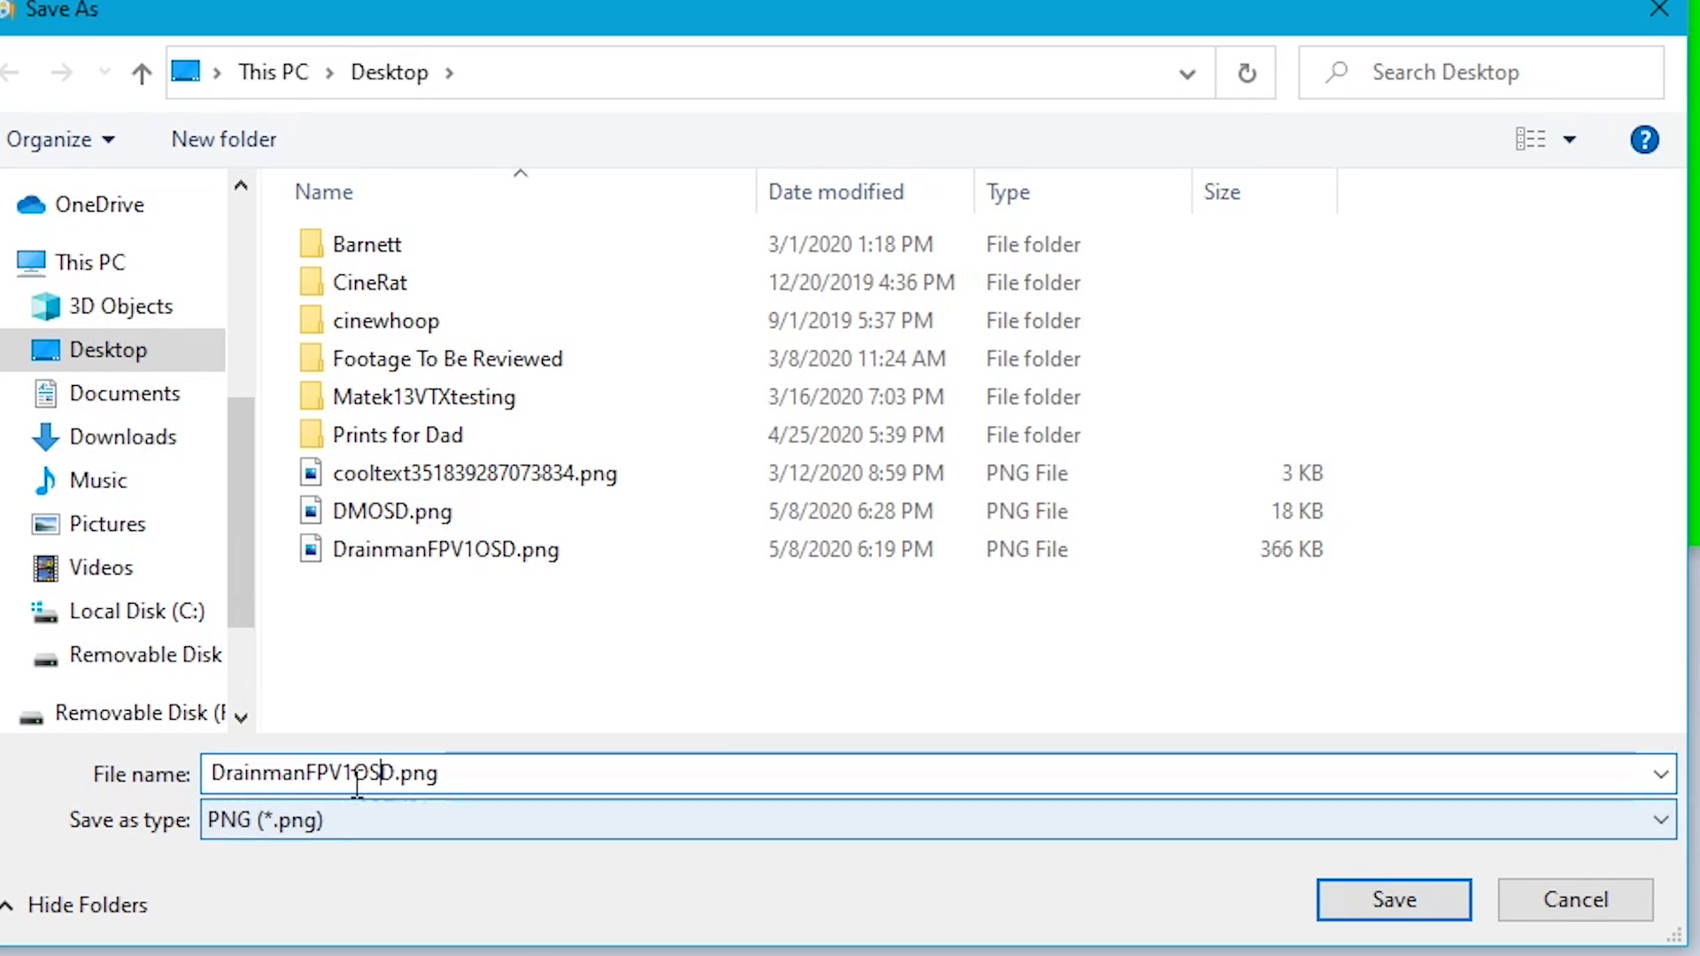
pyautogui.moveTo(343, 773); pyautogui.dragTo(135, 768)
pyautogui.hotkey('shift', 'Right')
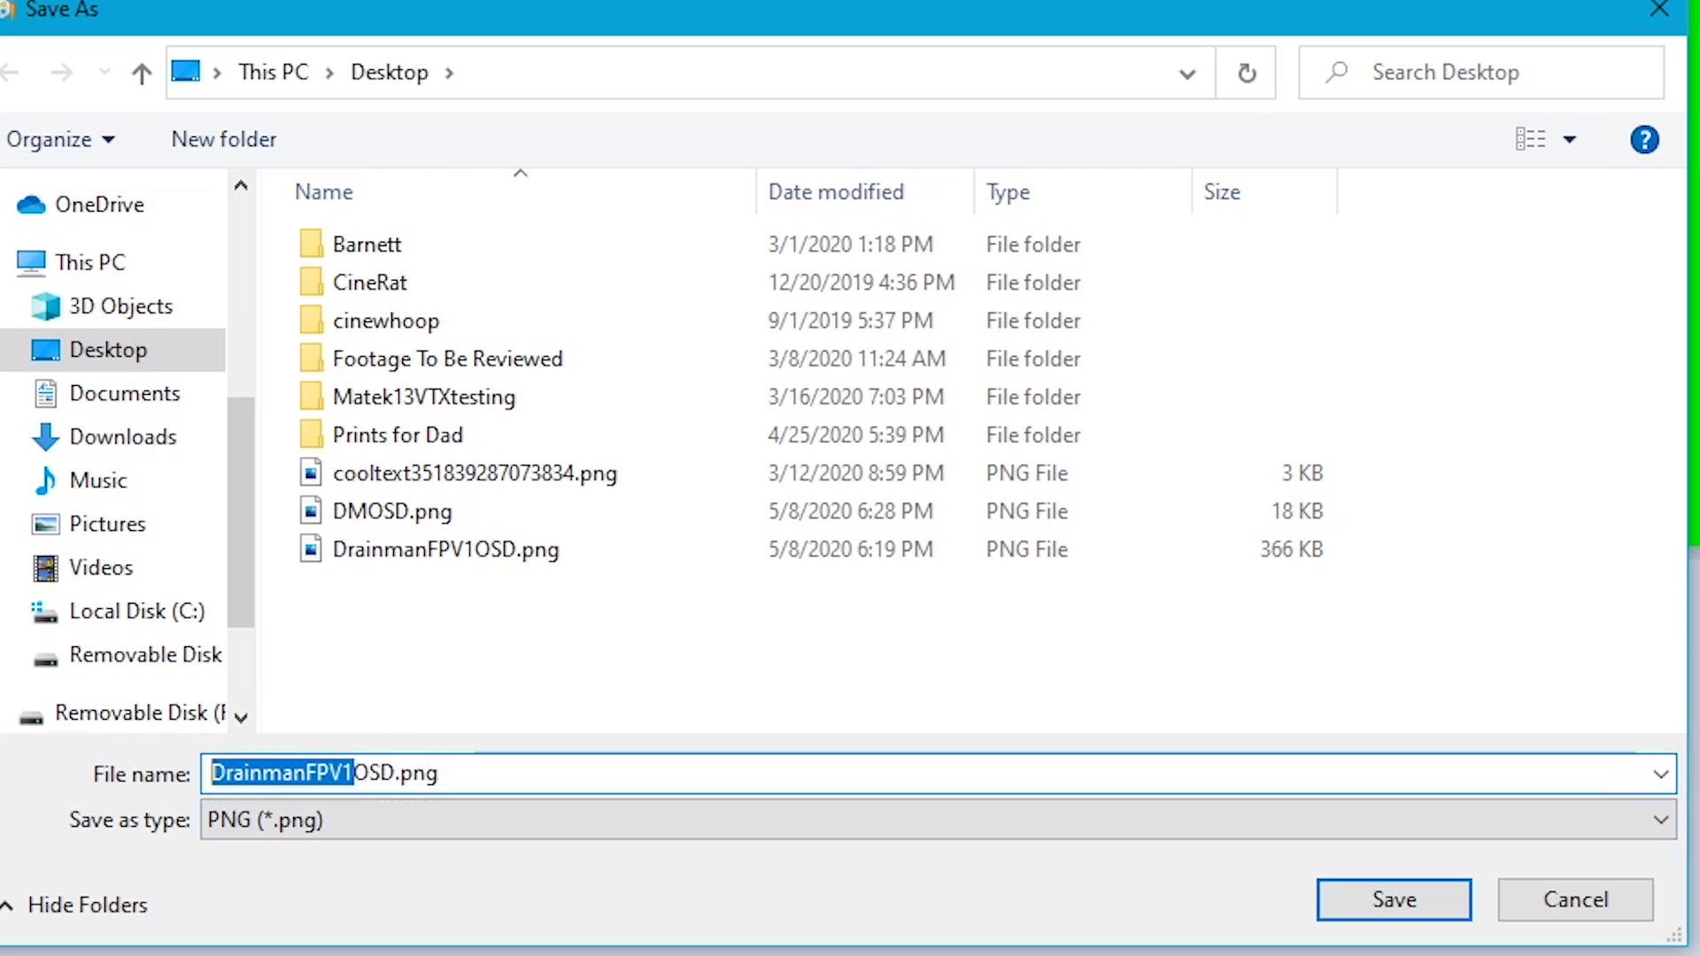
pyautogui.write('DM')
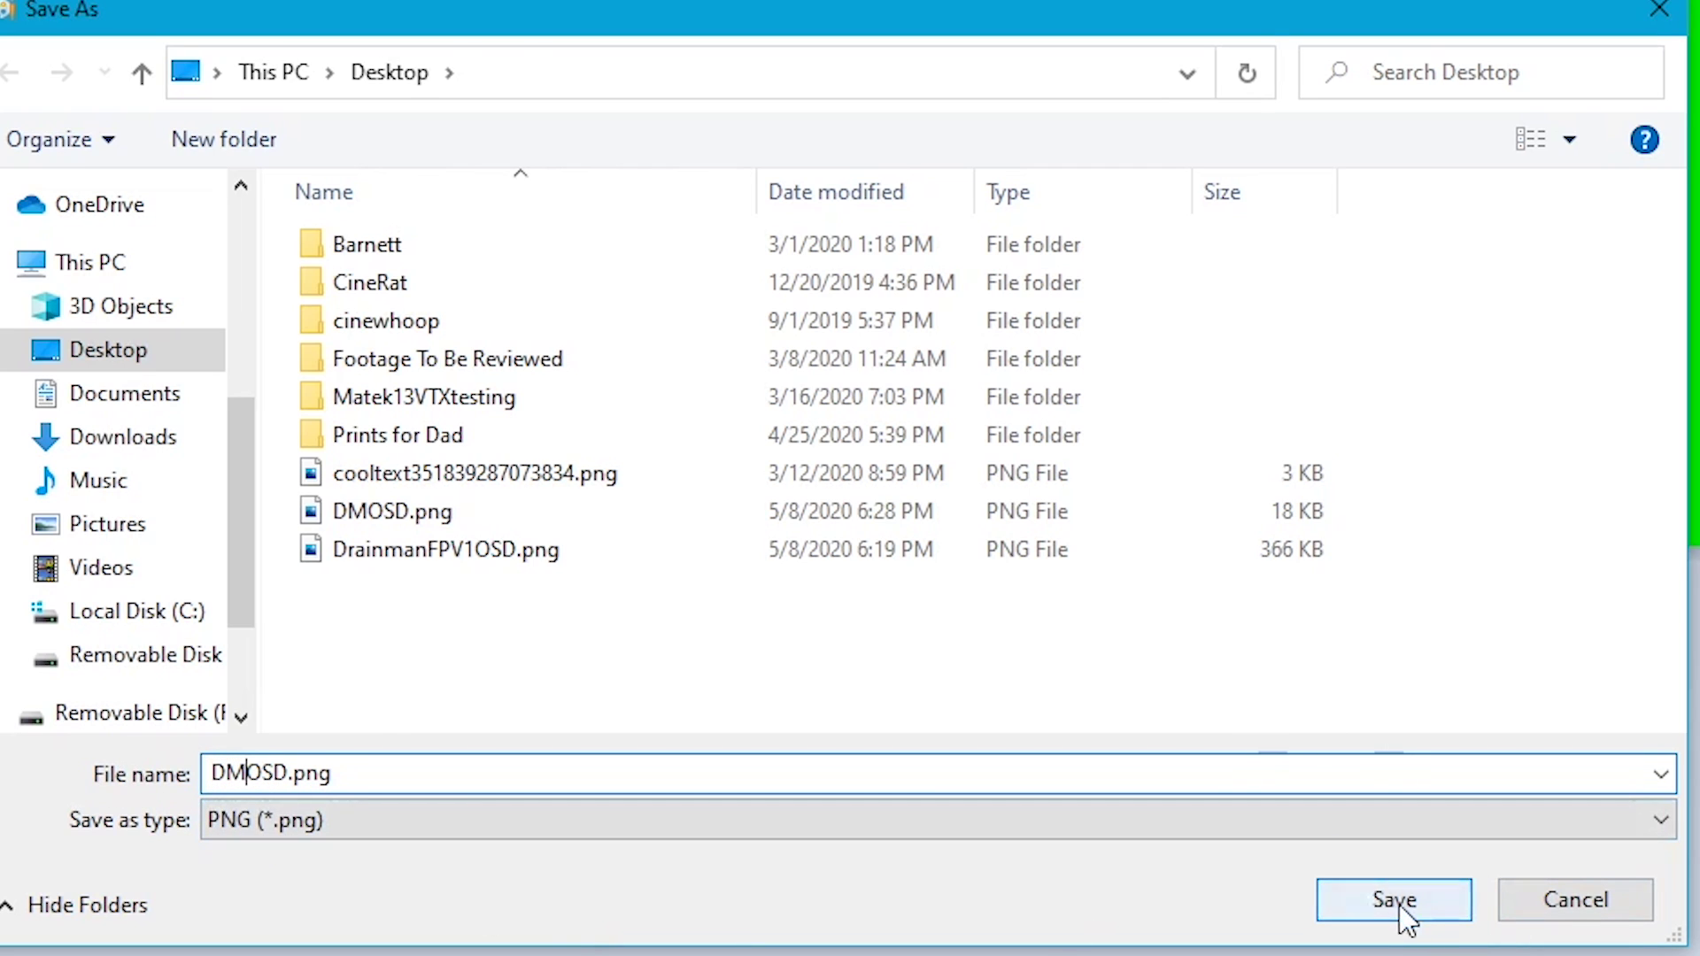
pyautogui.click(1415, 905)
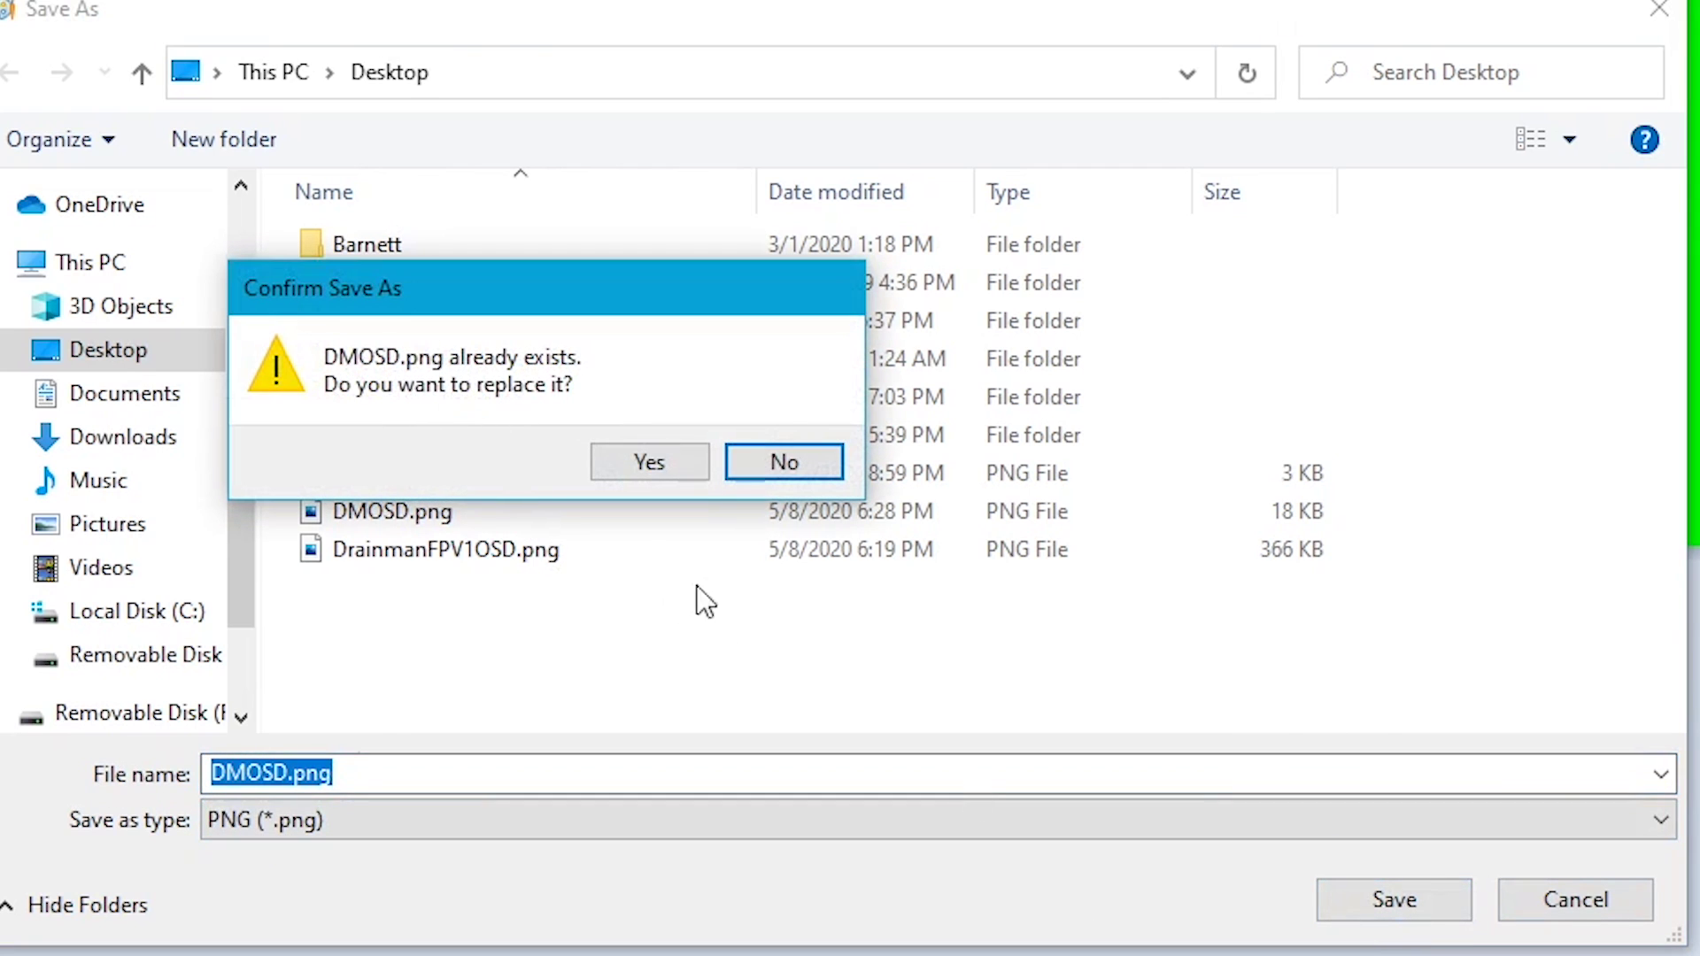
pyautogui.click(651, 465)
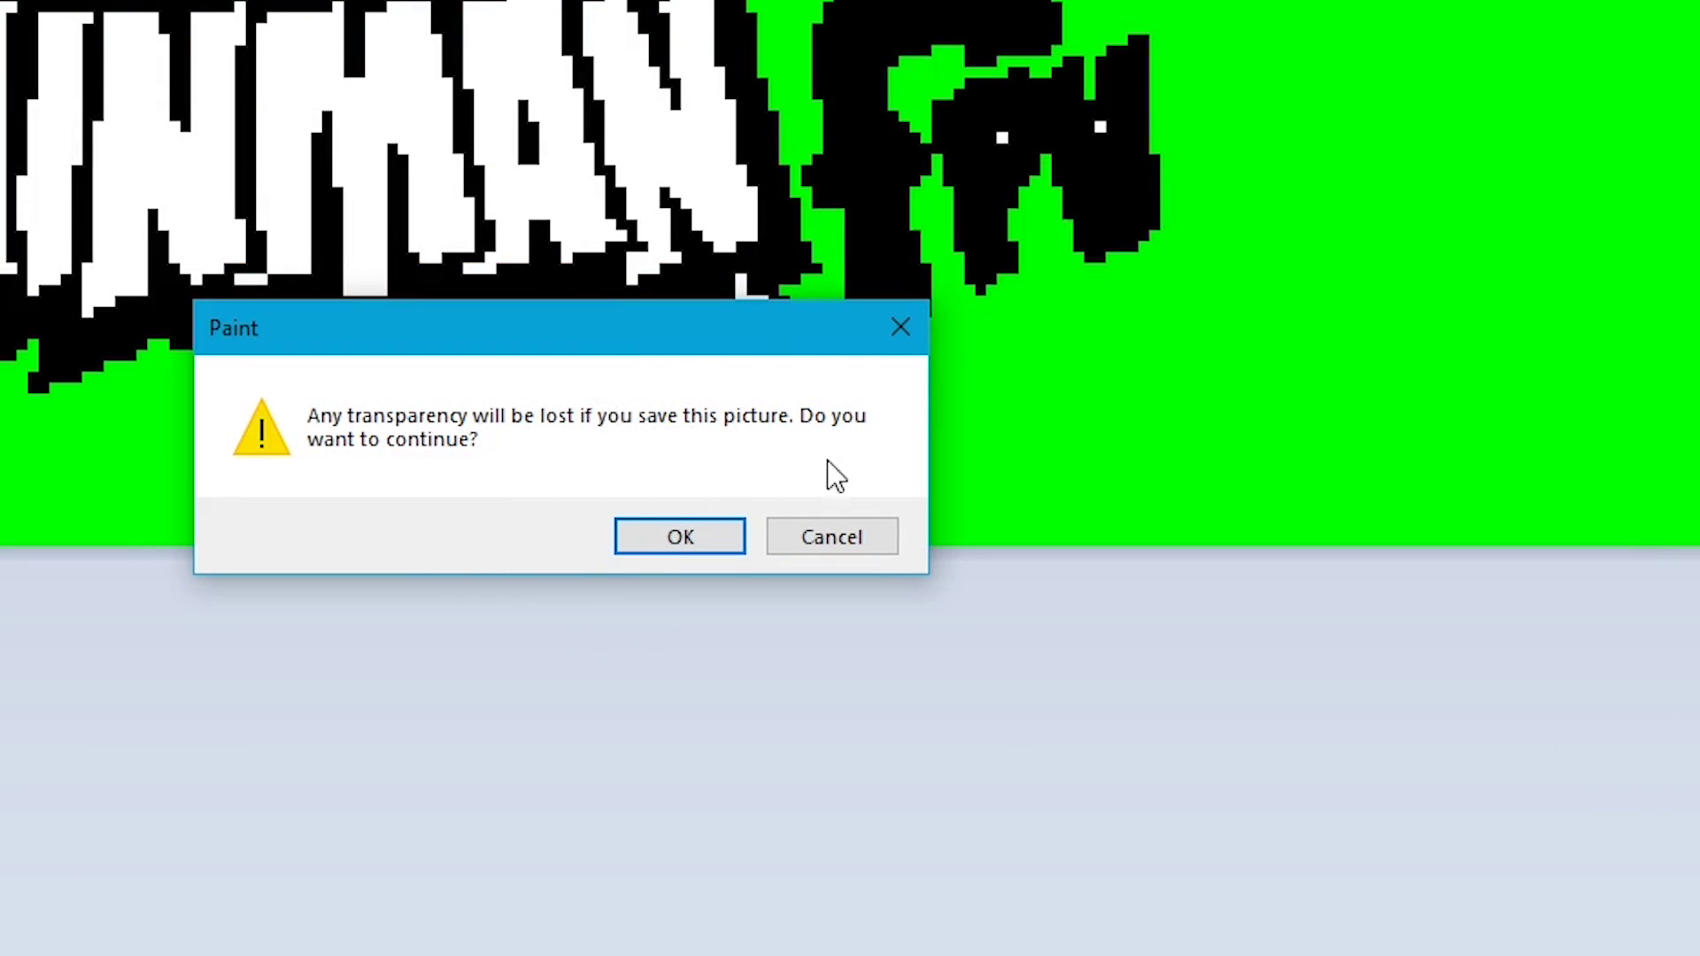
pyautogui.click(689, 537)
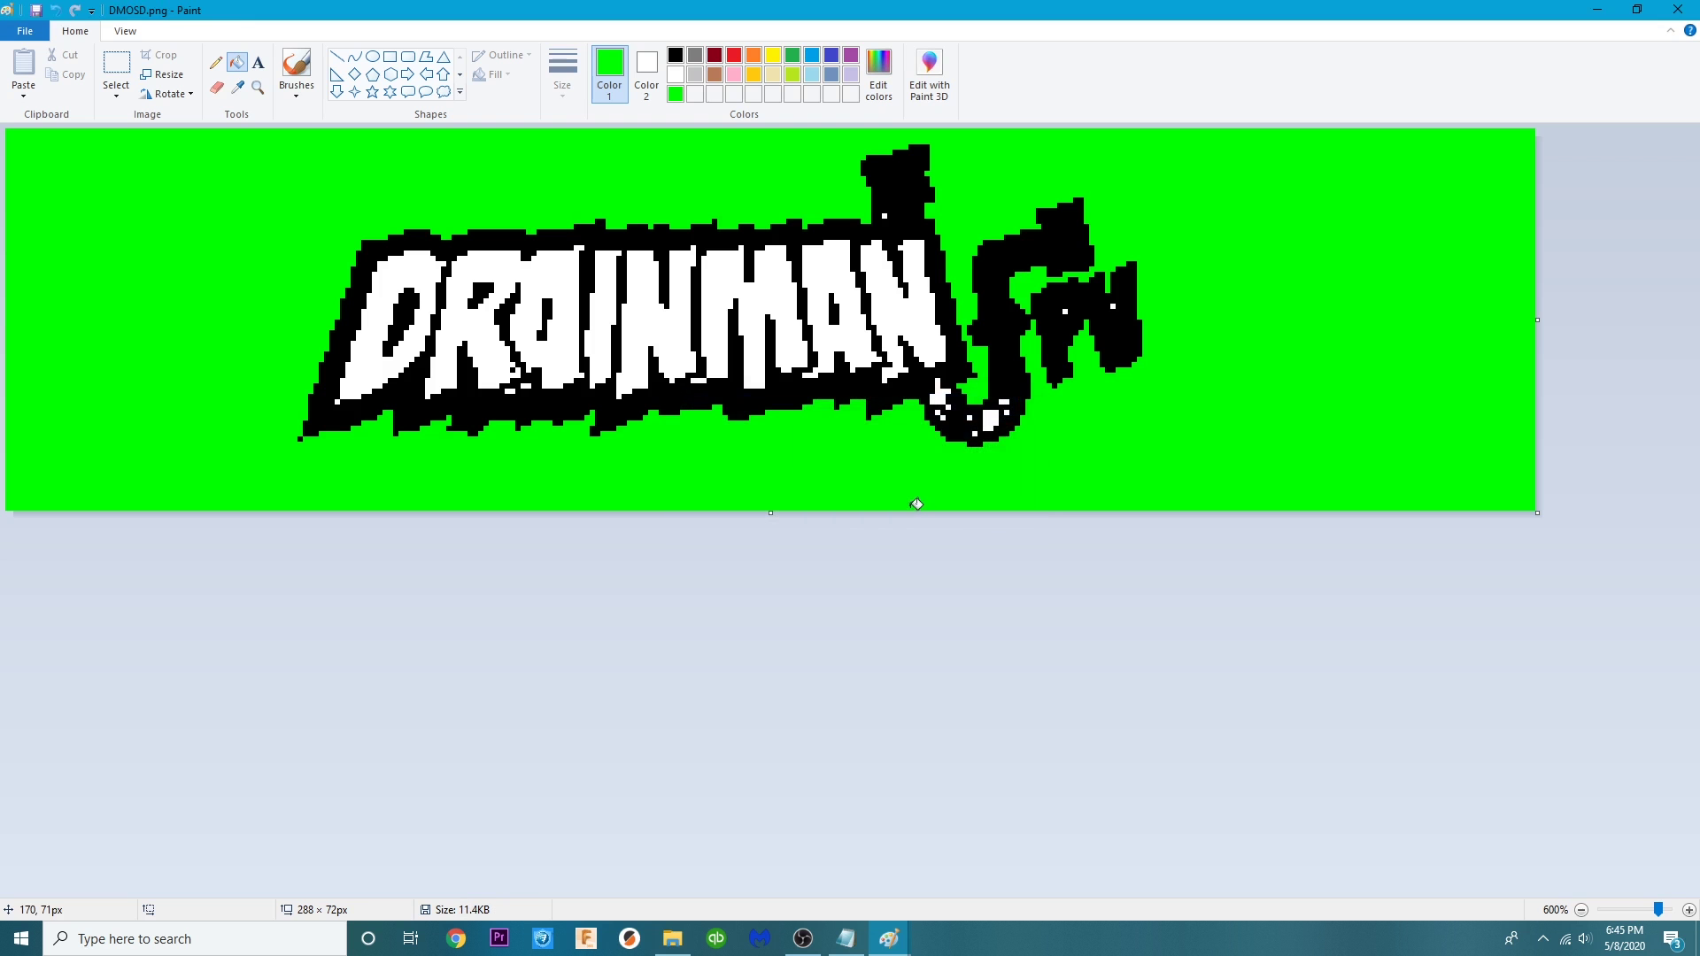
pyautogui.click(1694, 10)
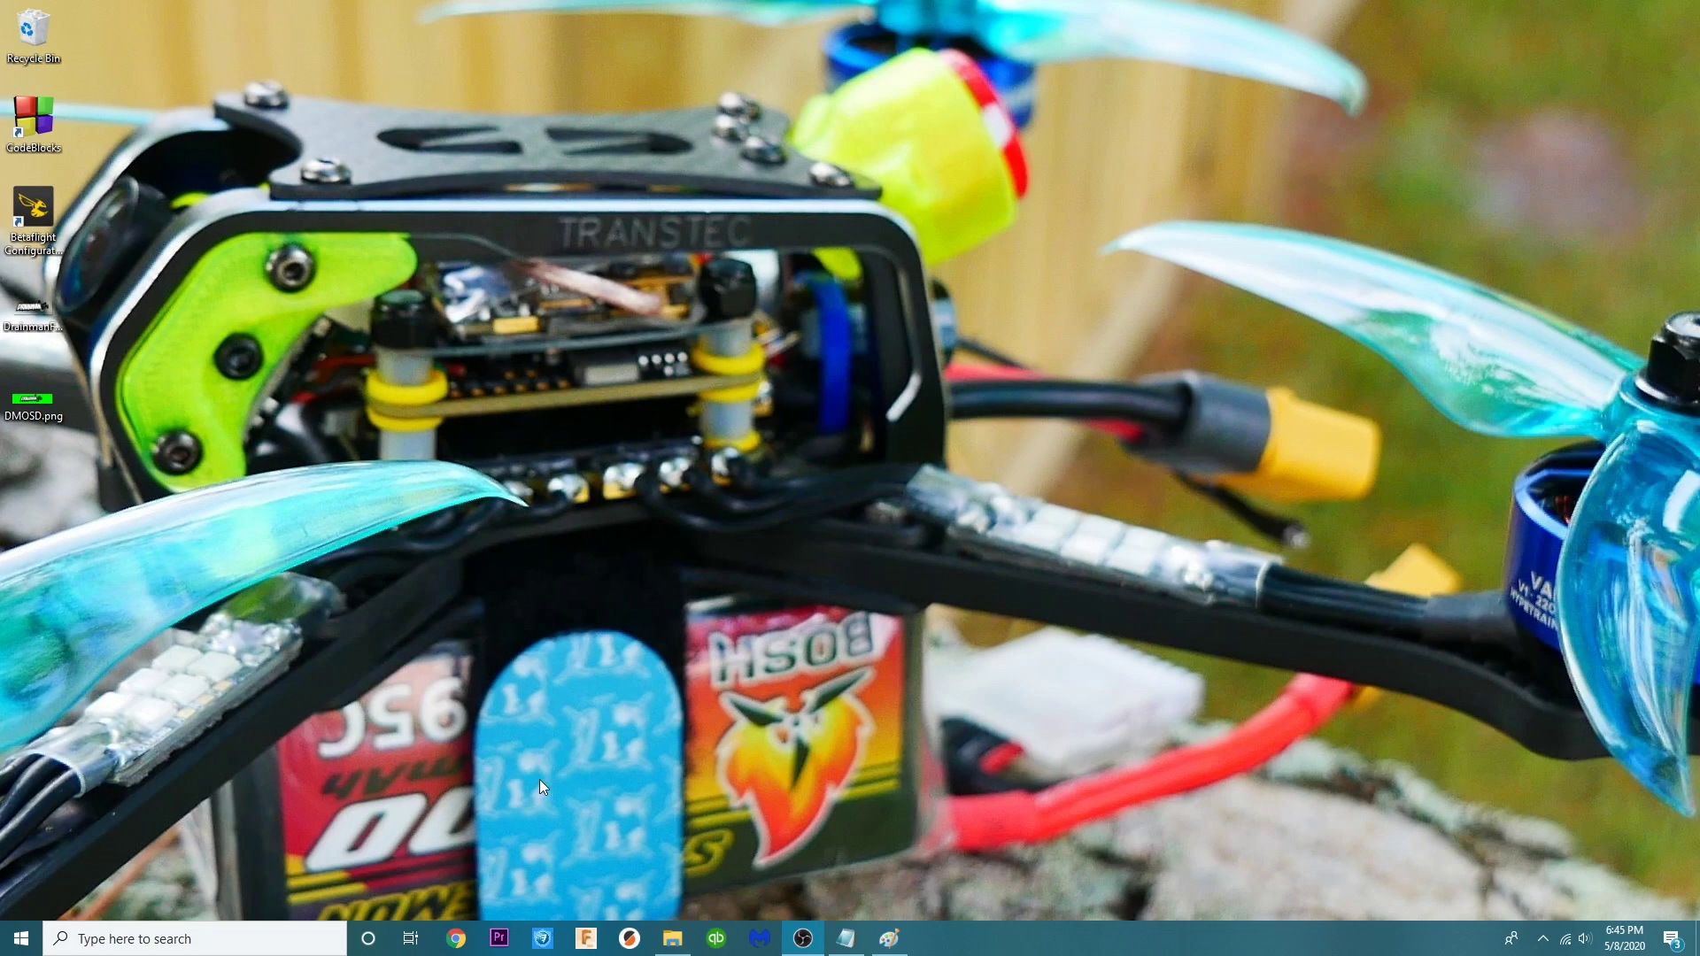
# Step: Launch Betaflight Configurator from its desktop shortcut
pyautogui.doubleClick(58, 203)
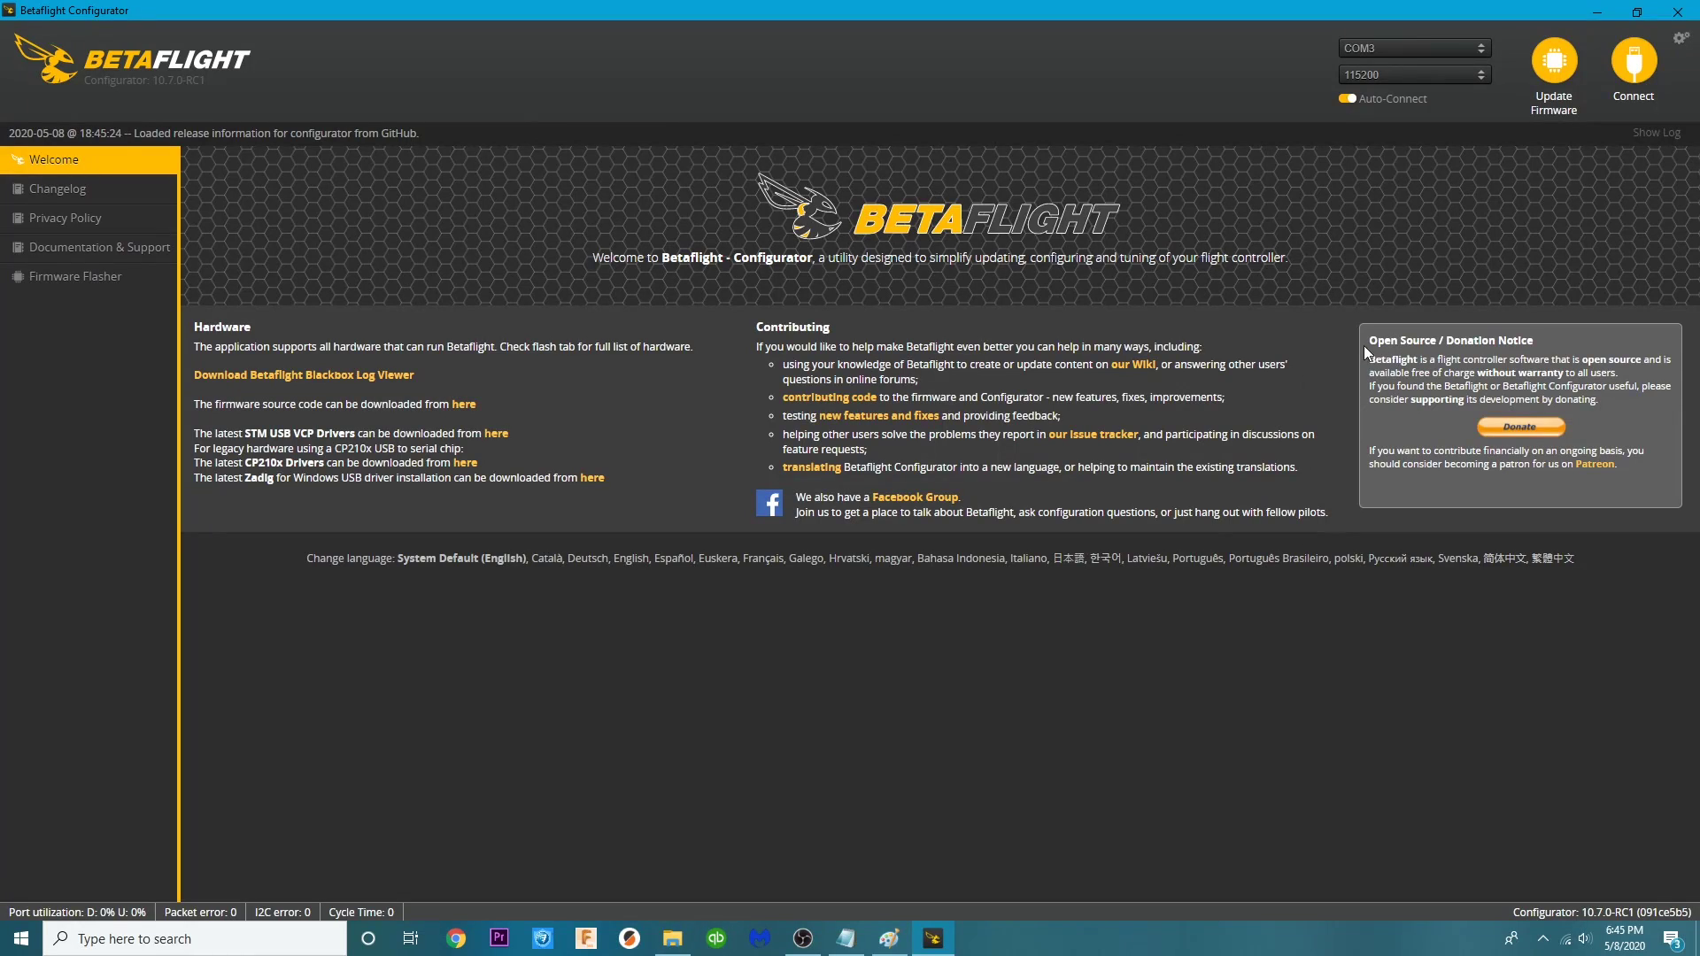
# Step: Connect Betaflight Configurator to the BTFL 4.2.0 flight controller on COM3
pyautogui.click(1638, 60)
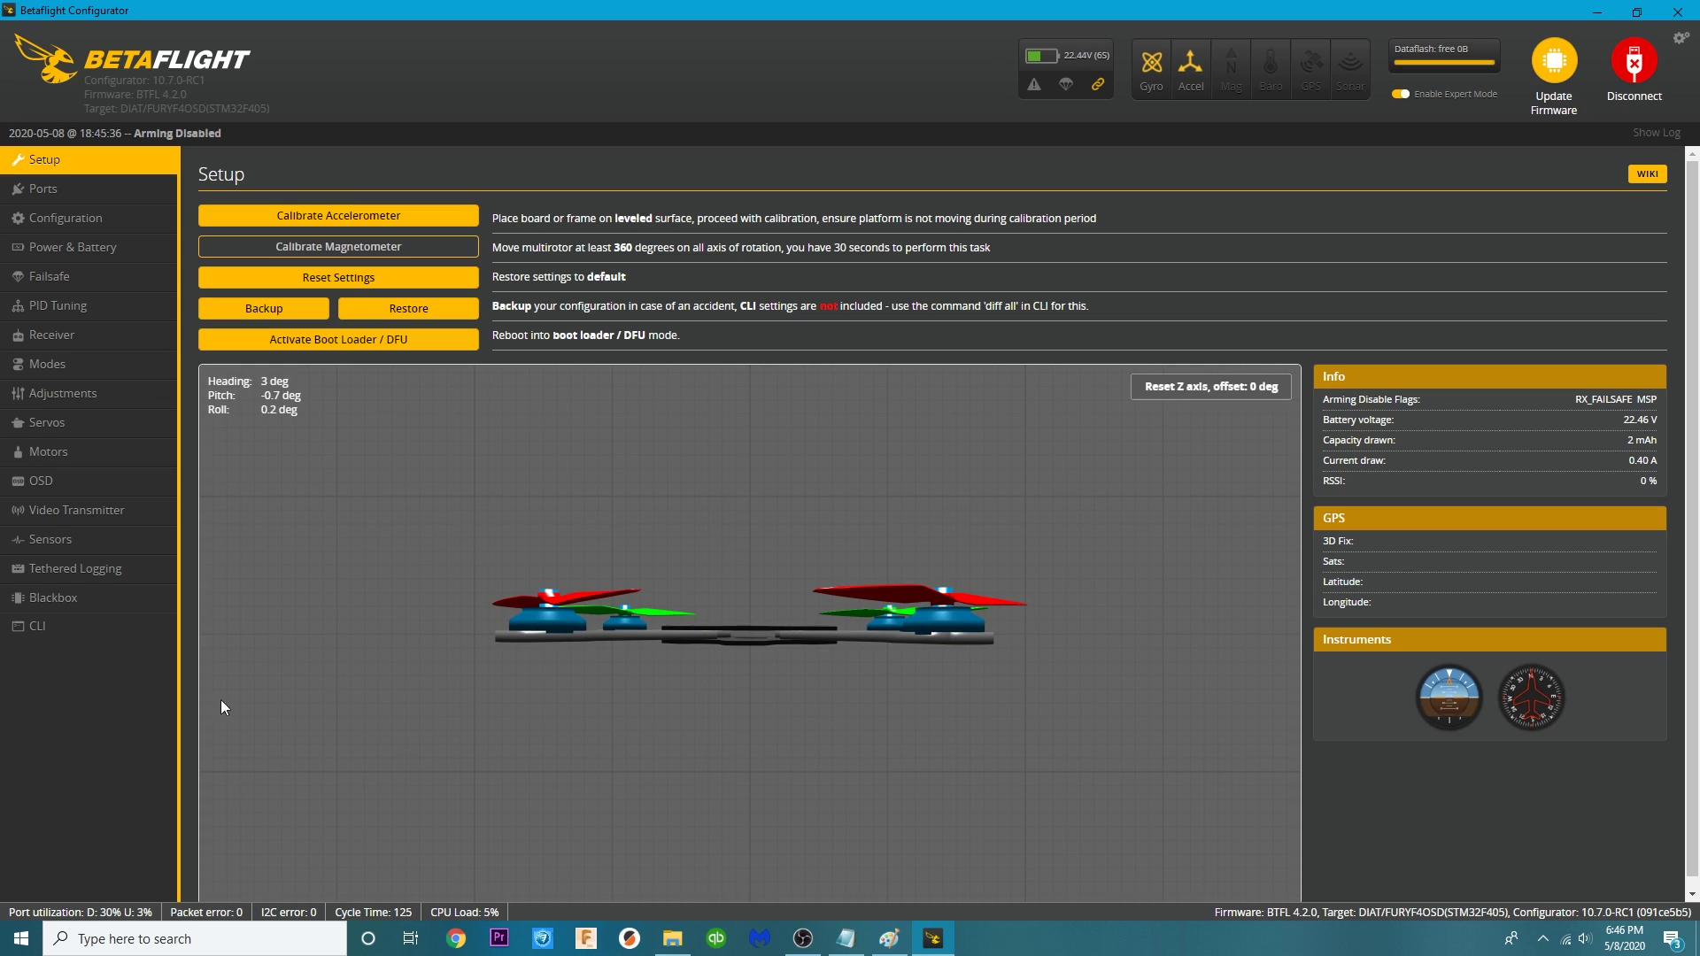
# Step: Check the No OSD chip warning on the OSD page
pyautogui.click(65, 487)
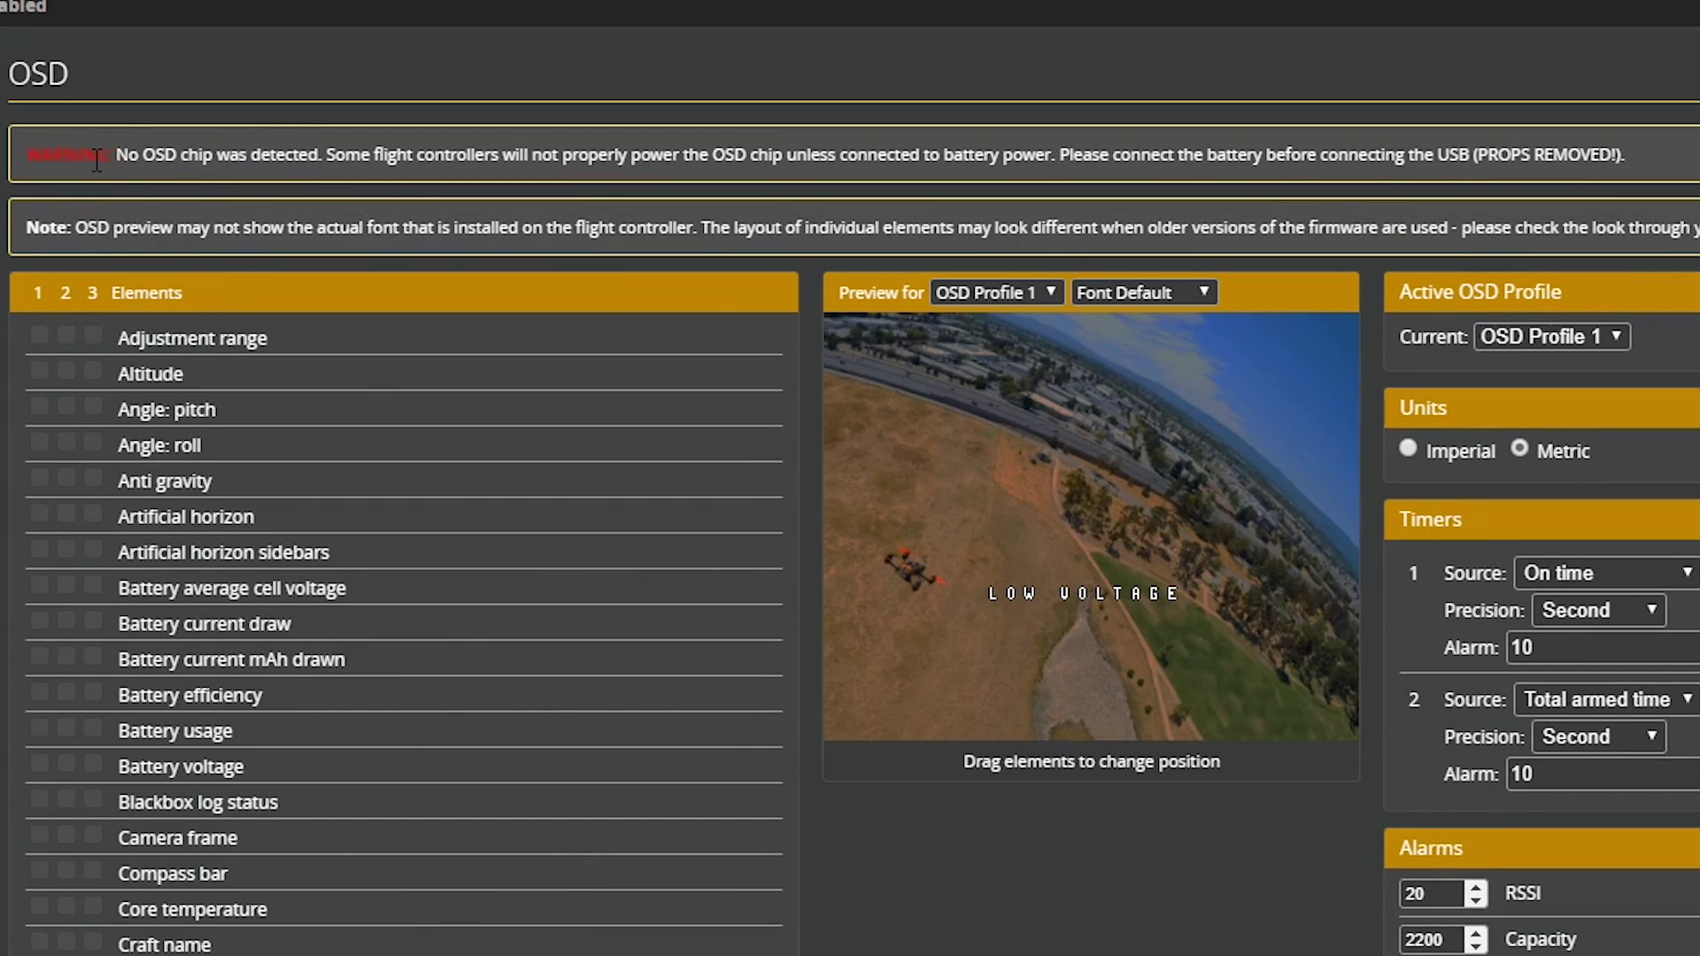
pyautogui.moveTo(98, 160); pyautogui.dragTo(223, 144)
pyautogui.click(867, 137)
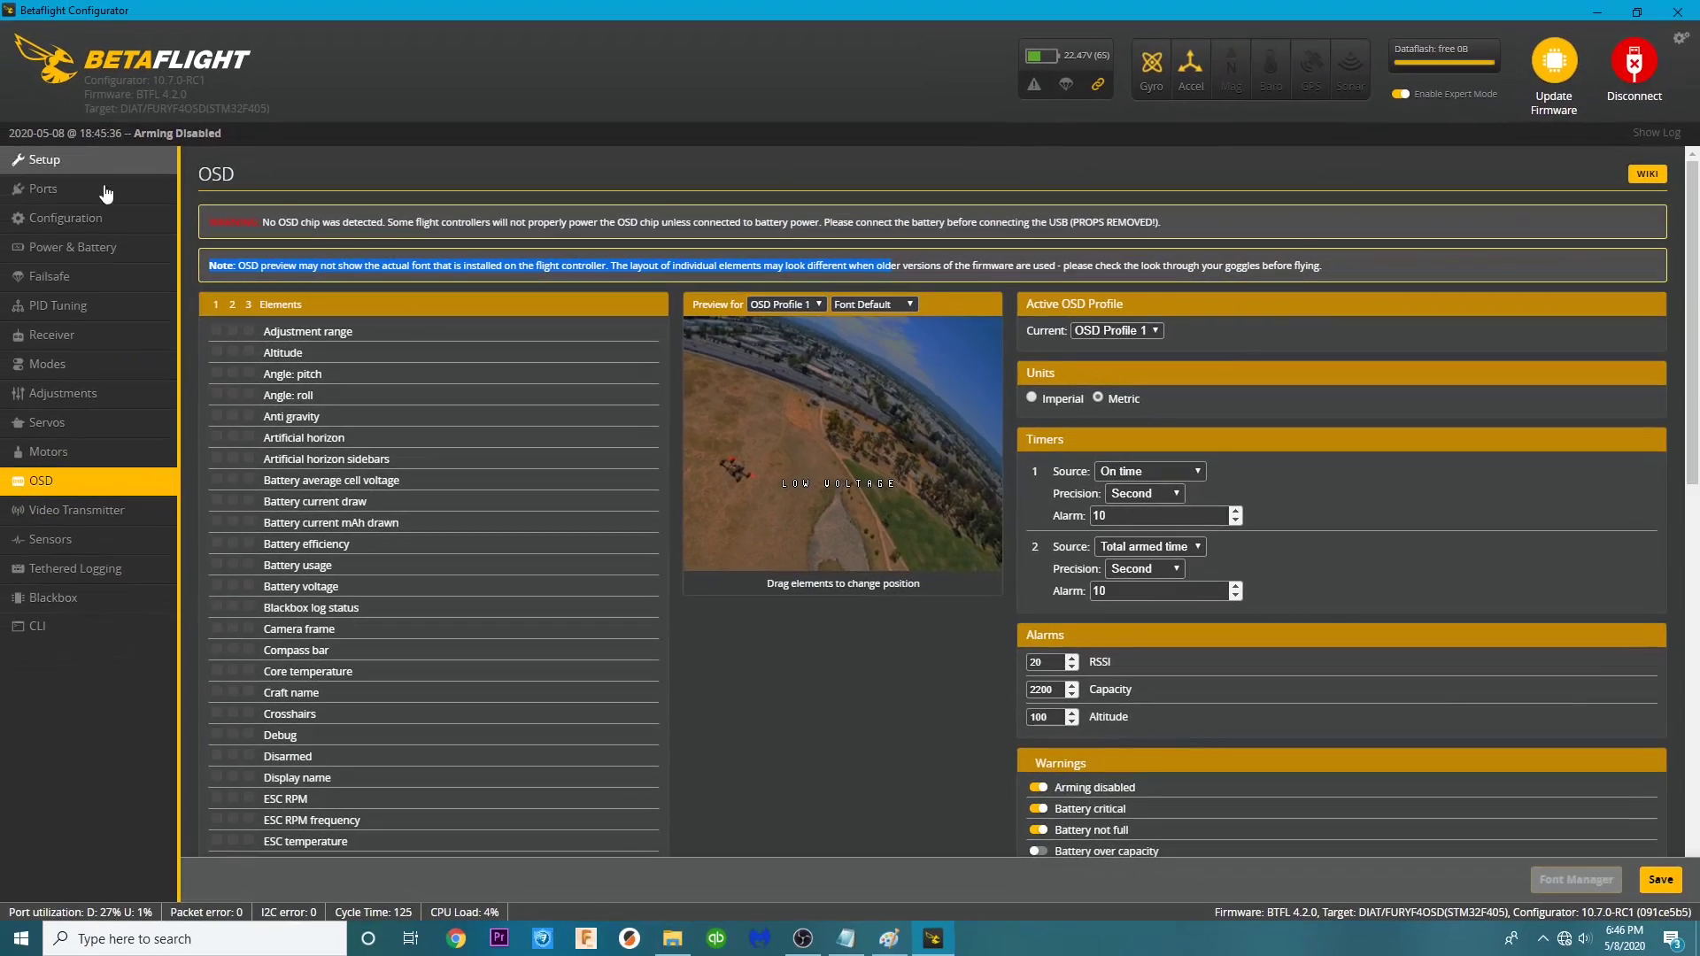
# Step: Change Maximum ARM Angle from 25 to 180 degrees on the Configuration page
pyautogui.click(85, 217)
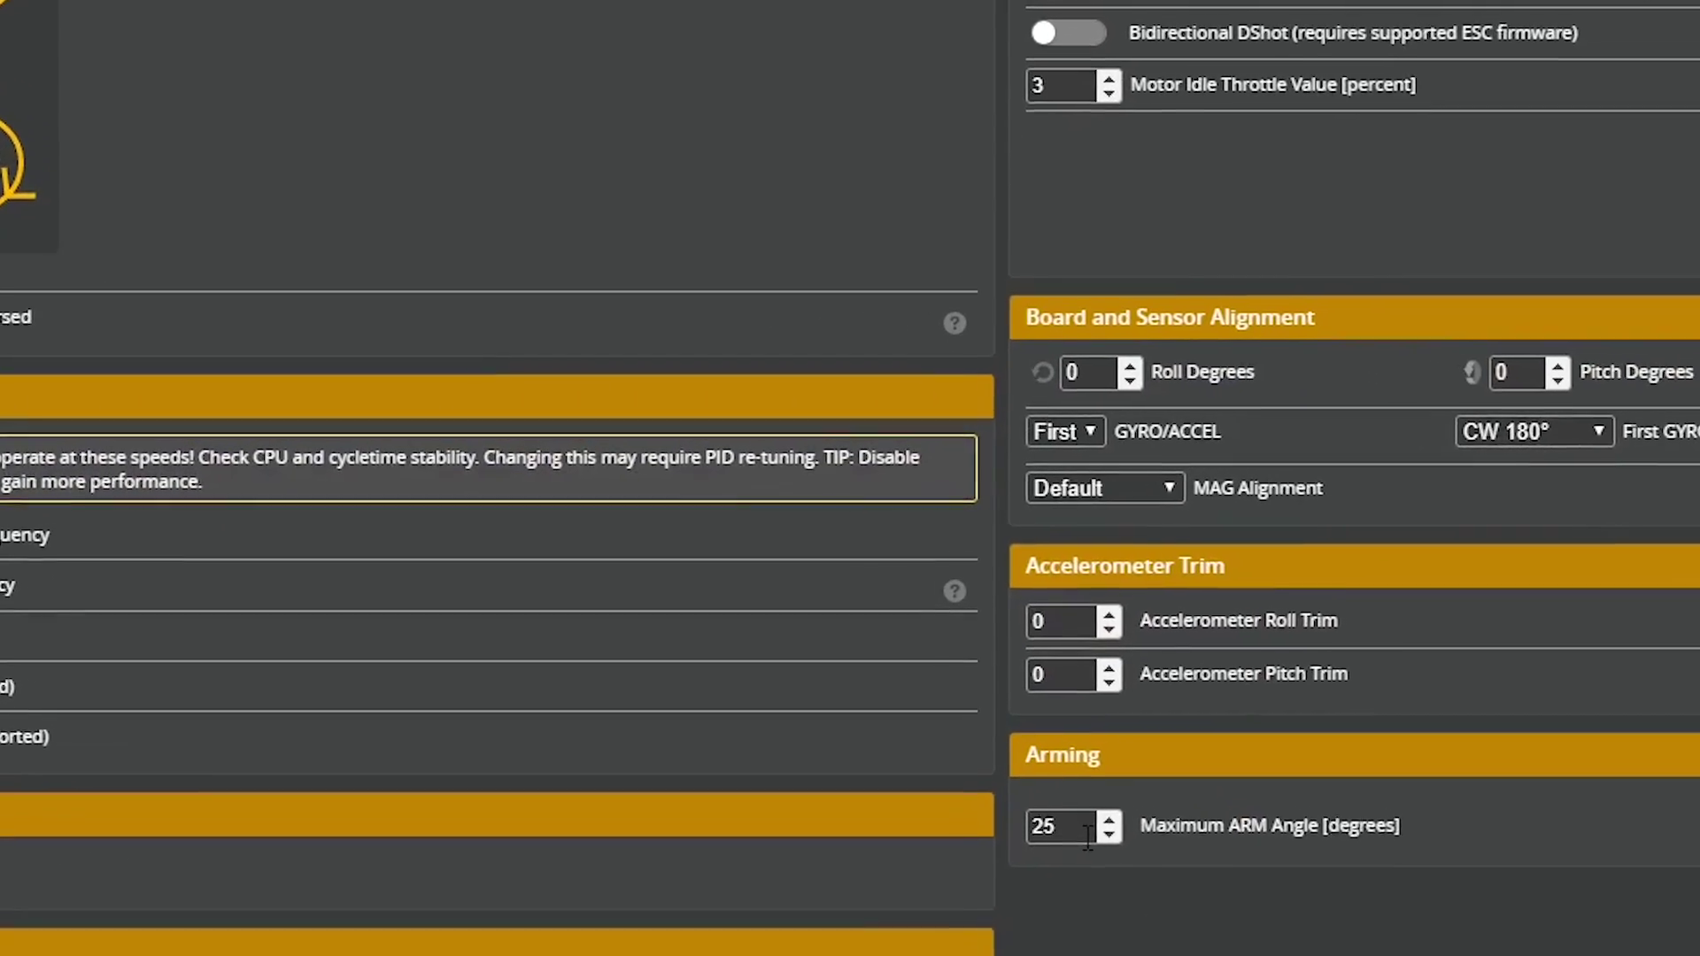
pyautogui.doubleClick(960, 815)
pyautogui.write('180')
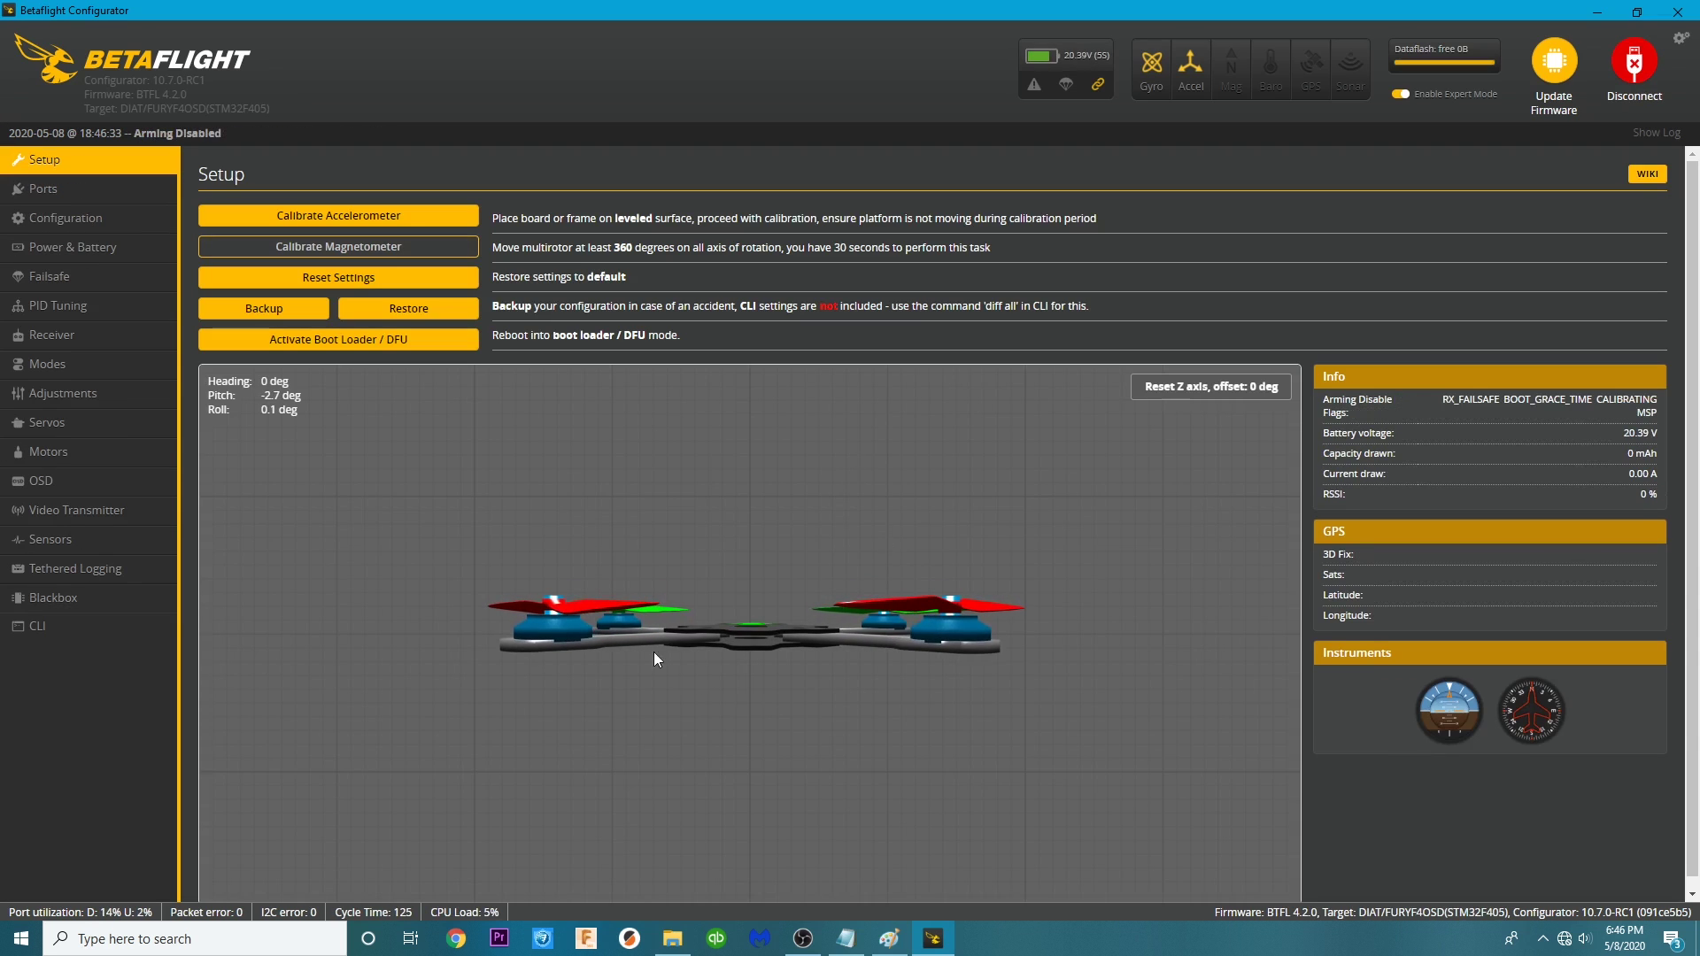
pyautogui.click(42, 481)
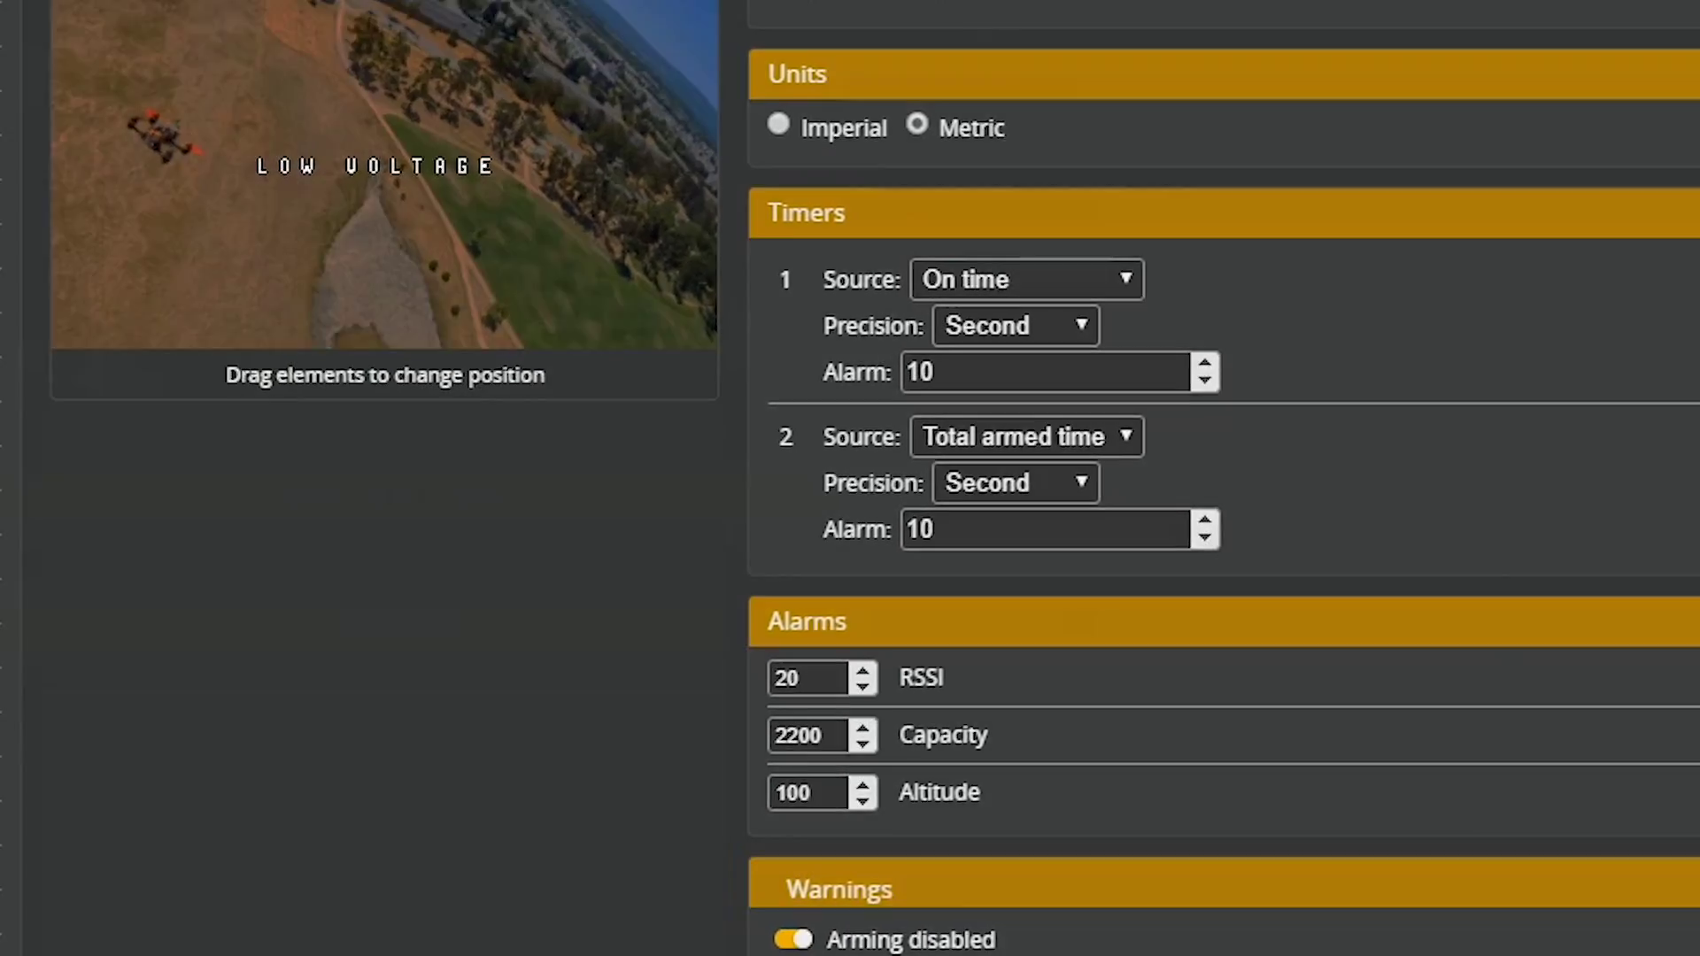
pyautogui.click(1511, 886)
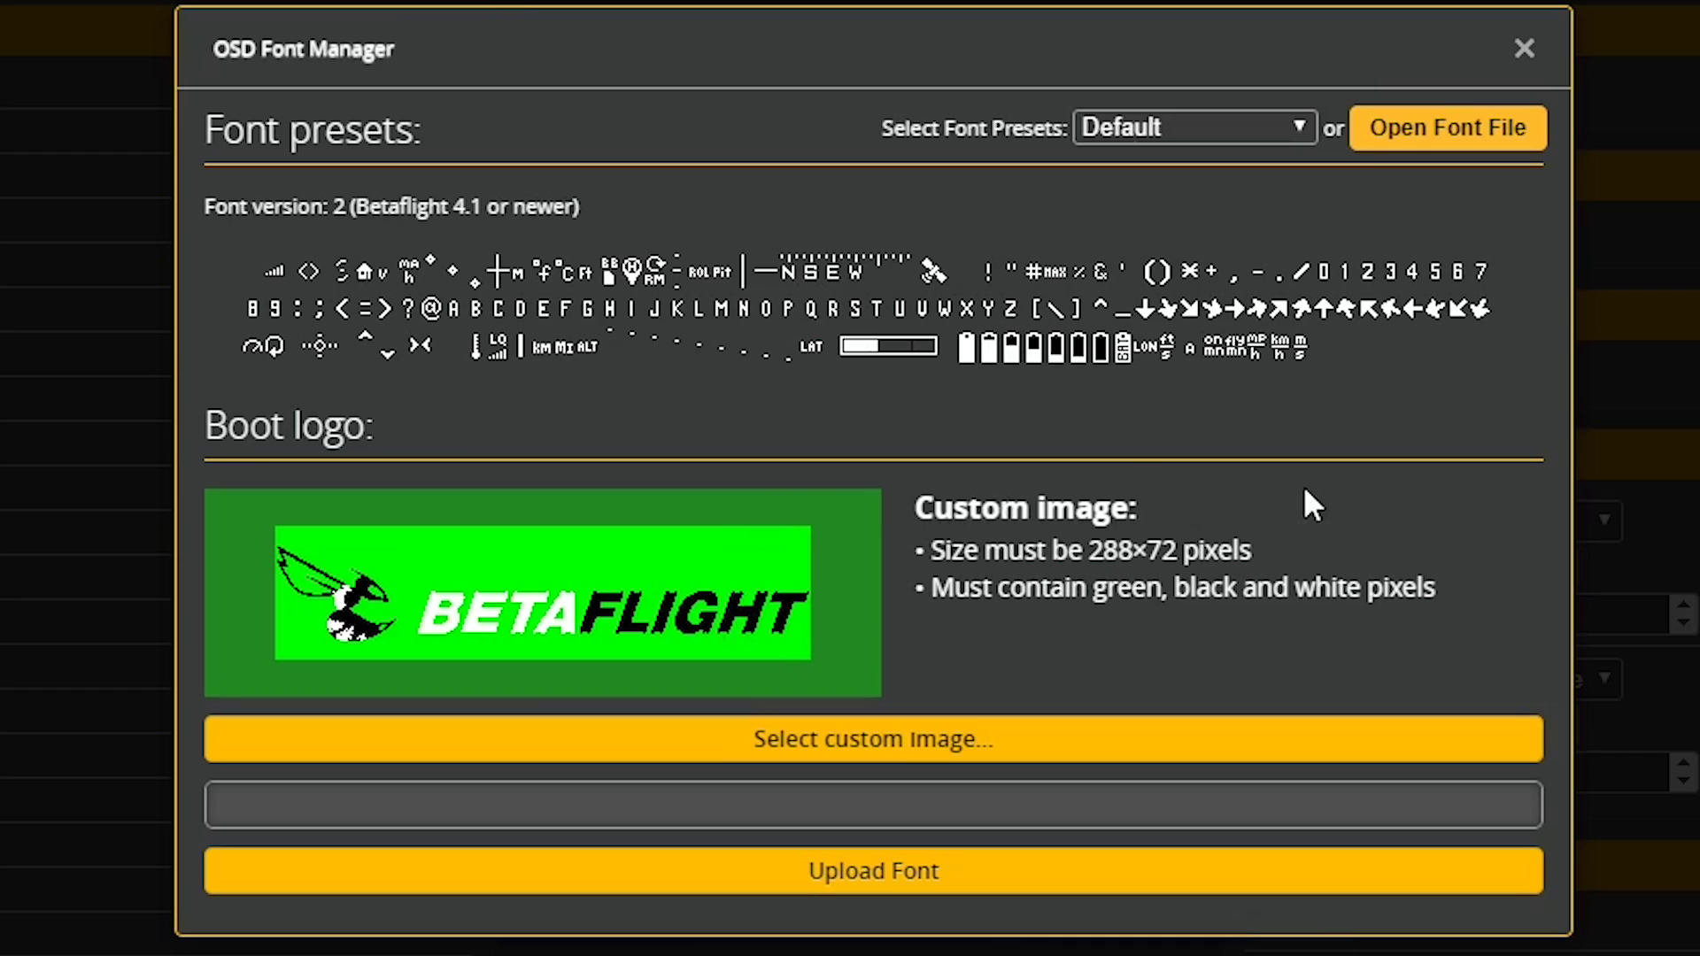
pyautogui.moveTo(921, 508); pyautogui.dragTo(1160, 512)
pyautogui.click(967, 583)
pyautogui.moveTo(928, 547); pyautogui.dragTo(1278, 546)
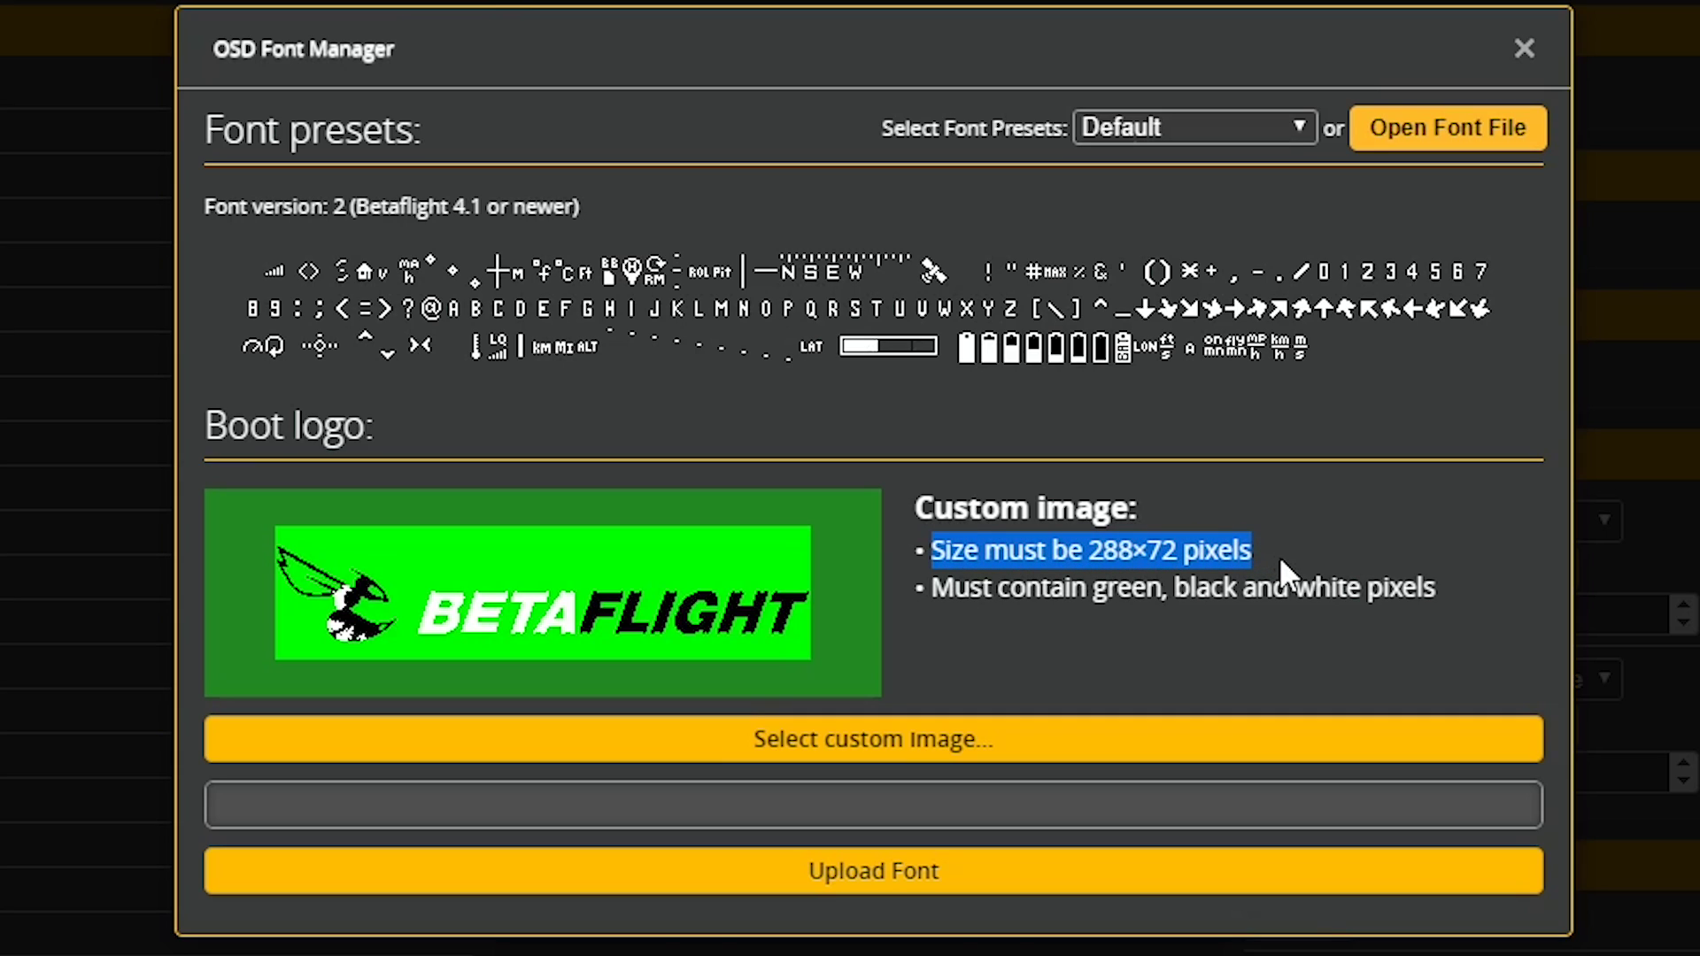
pyautogui.click(1218, 652)
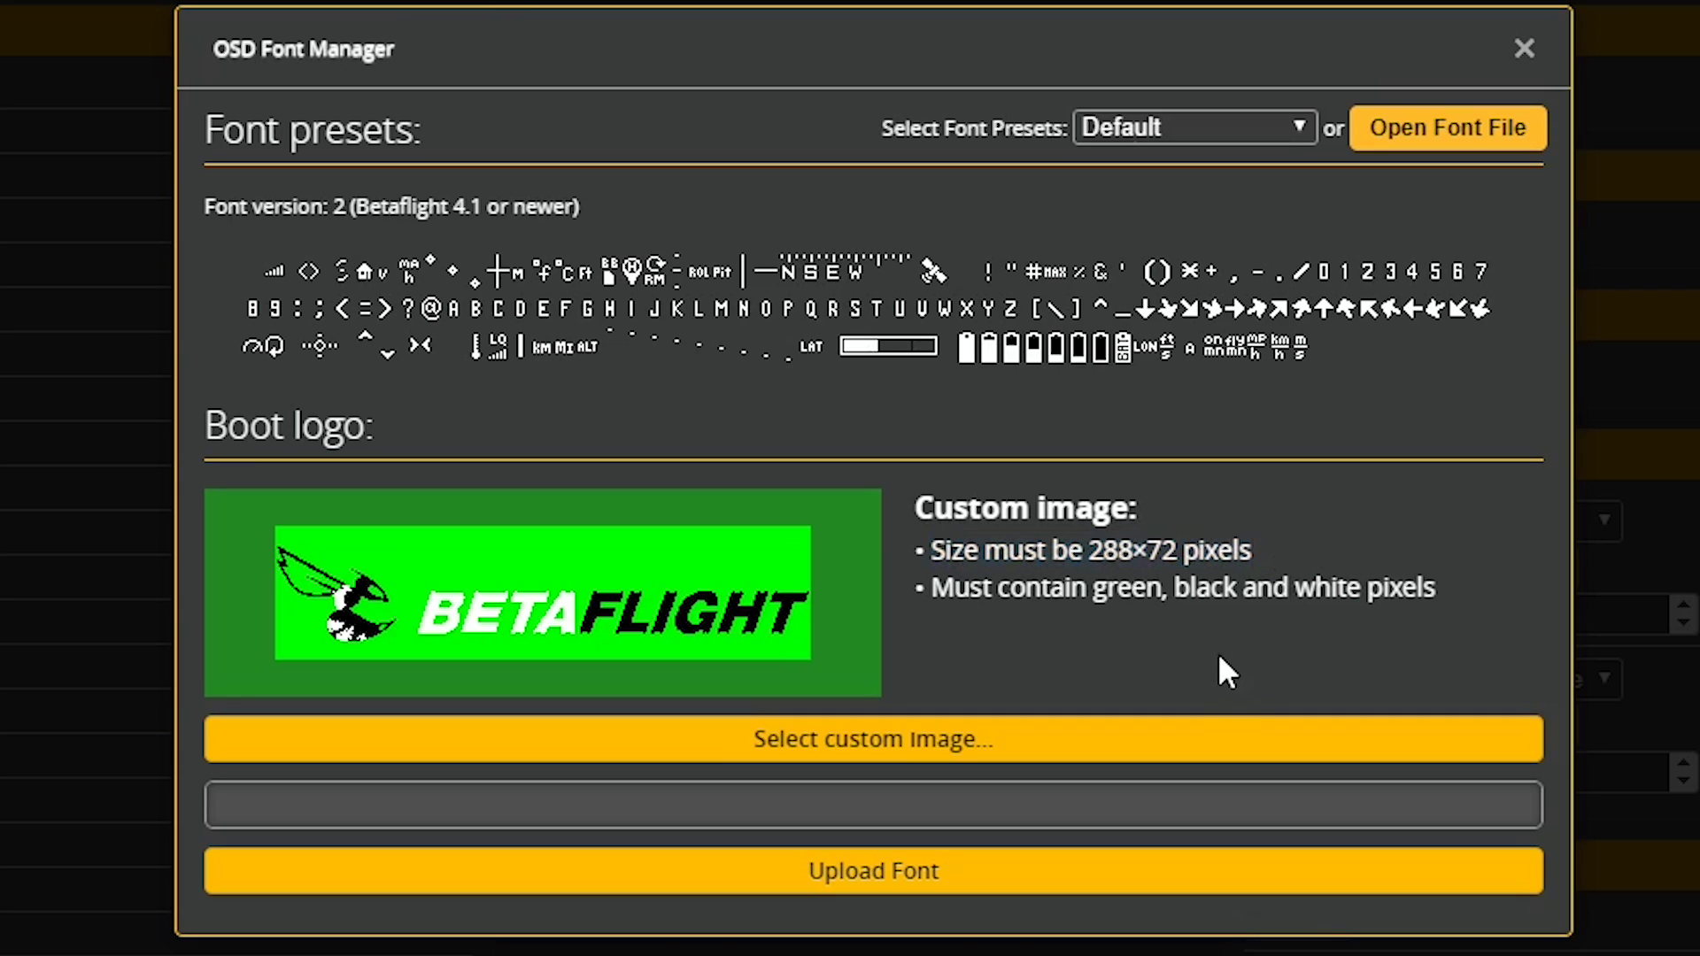
pyautogui.moveTo(930, 589); pyautogui.dragTo(1443, 597)
pyautogui.click(975, 664)
# Step: Load DMOSD.png as the custom OSD boot logo image
pyautogui.click(918, 754)
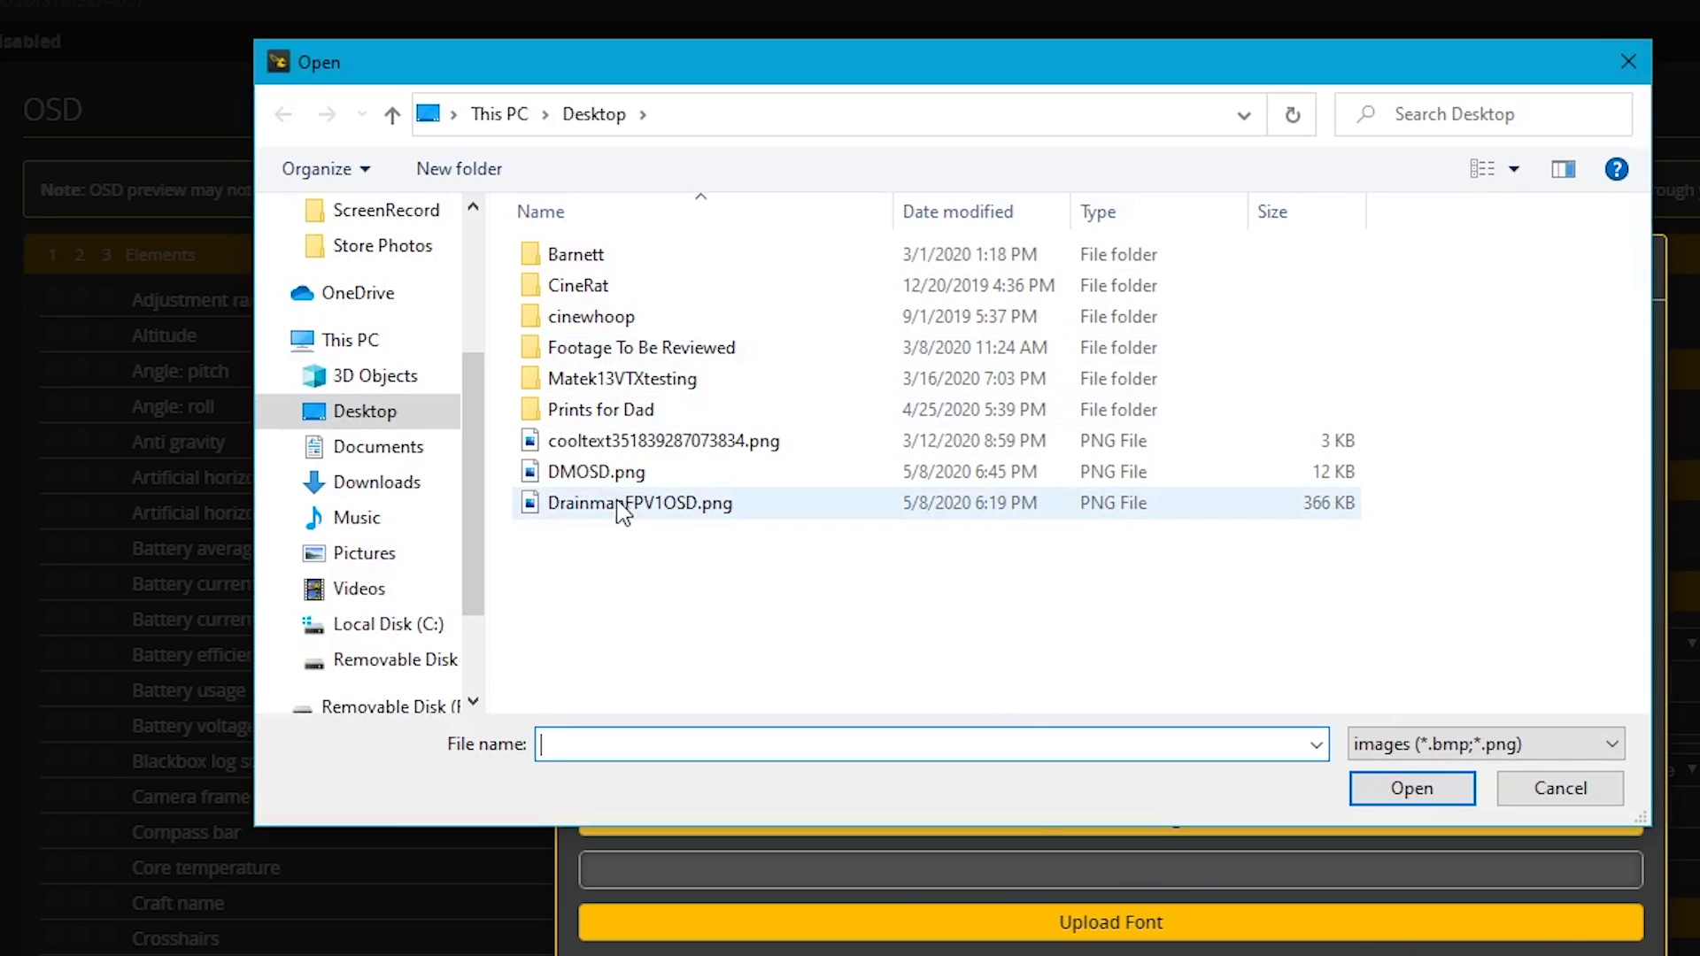
pyautogui.click(584, 474)
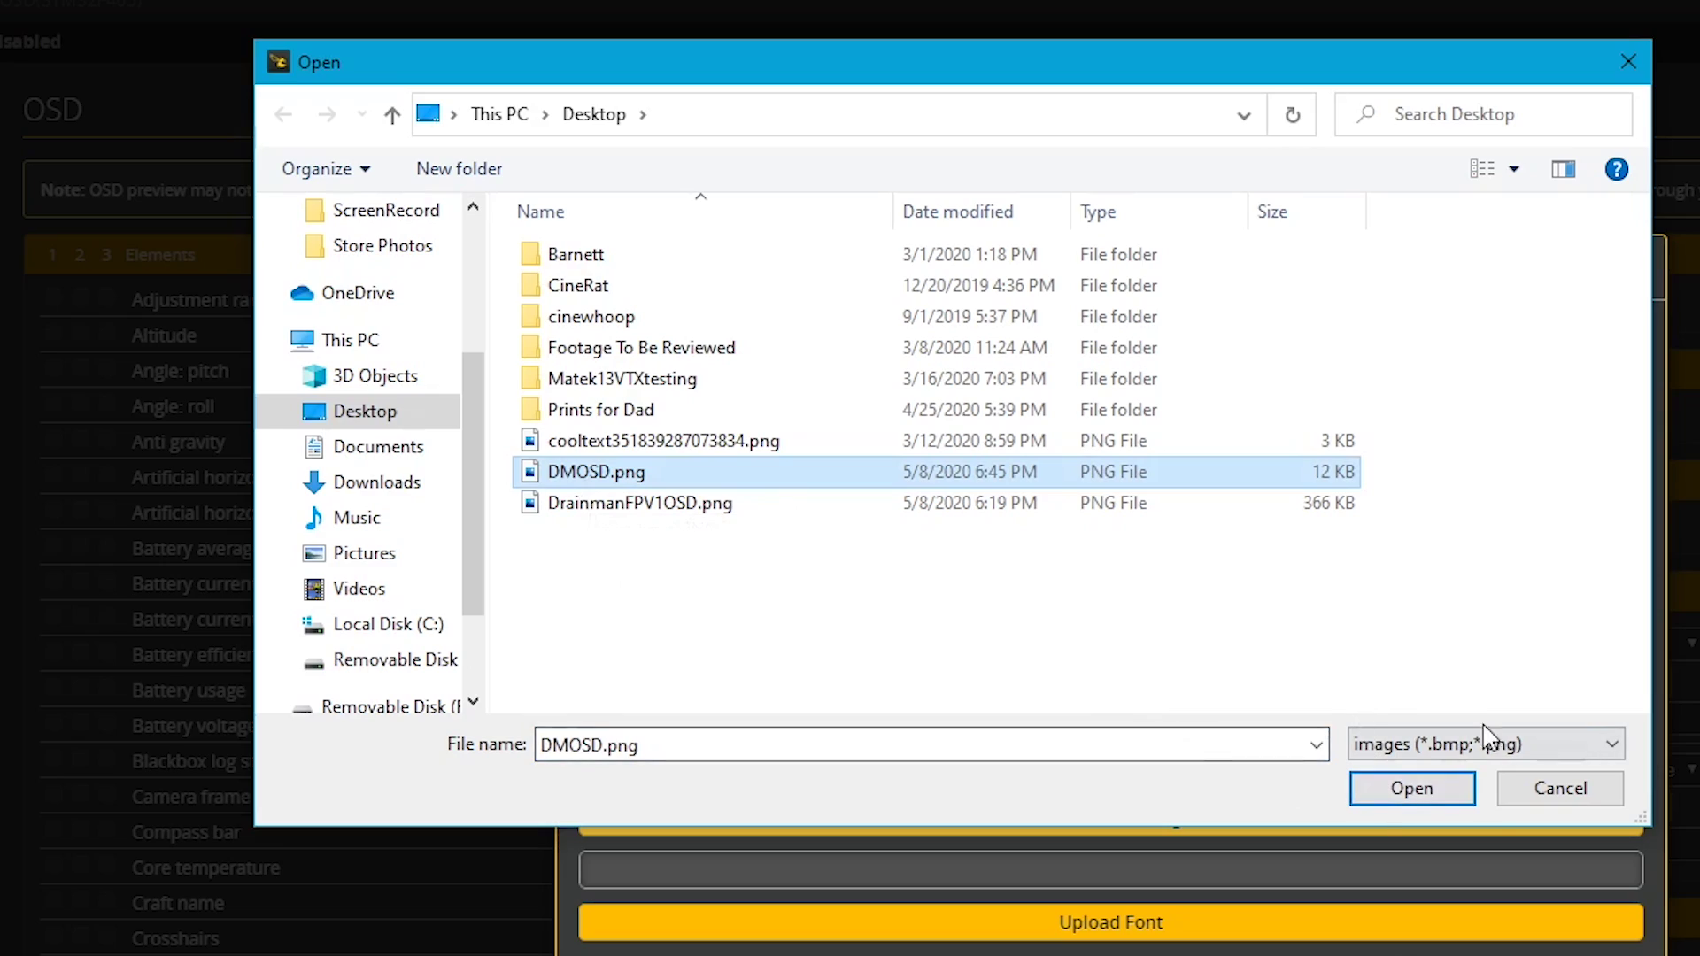
pyautogui.click(1415, 792)
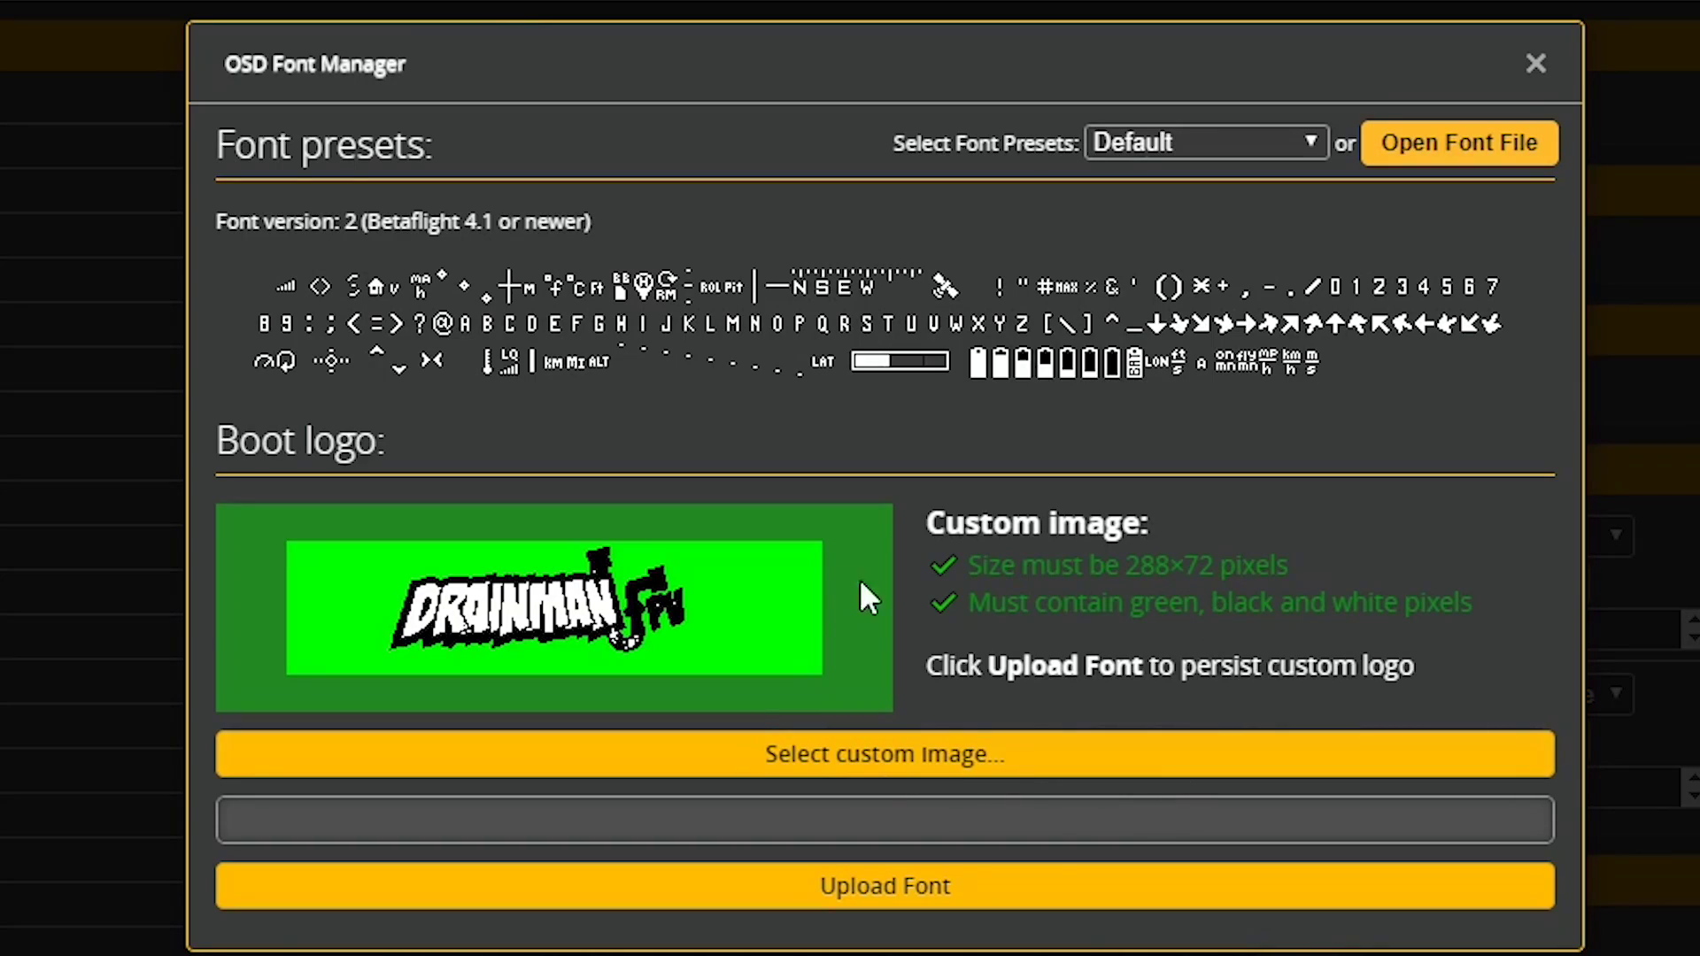
# Step: Confirm the logo meets the size and colour requirements and upload the font to the board
pyautogui.moveTo(973, 565); pyautogui.dragTo(1286, 565)
pyautogui.click(1293, 564)
pyautogui.moveTo(973, 609); pyautogui.dragTo(1161, 604)
pyautogui.click(1161, 603)
pyautogui.click(978, 895)
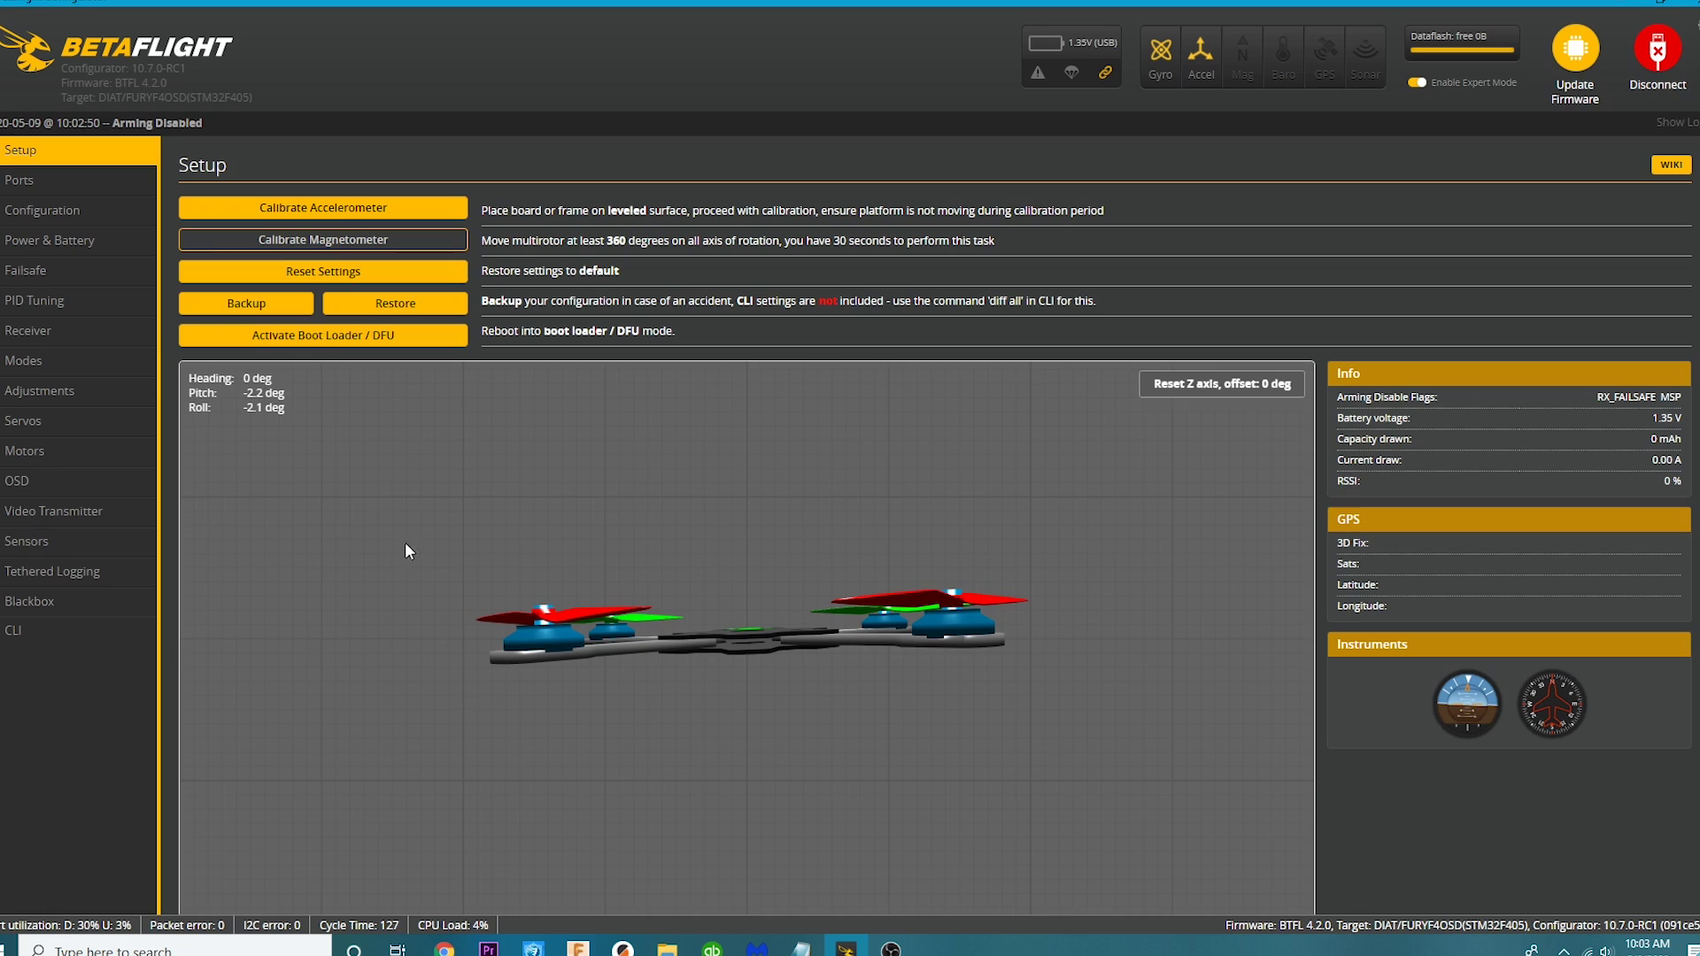
pyautogui.click(35, 629)
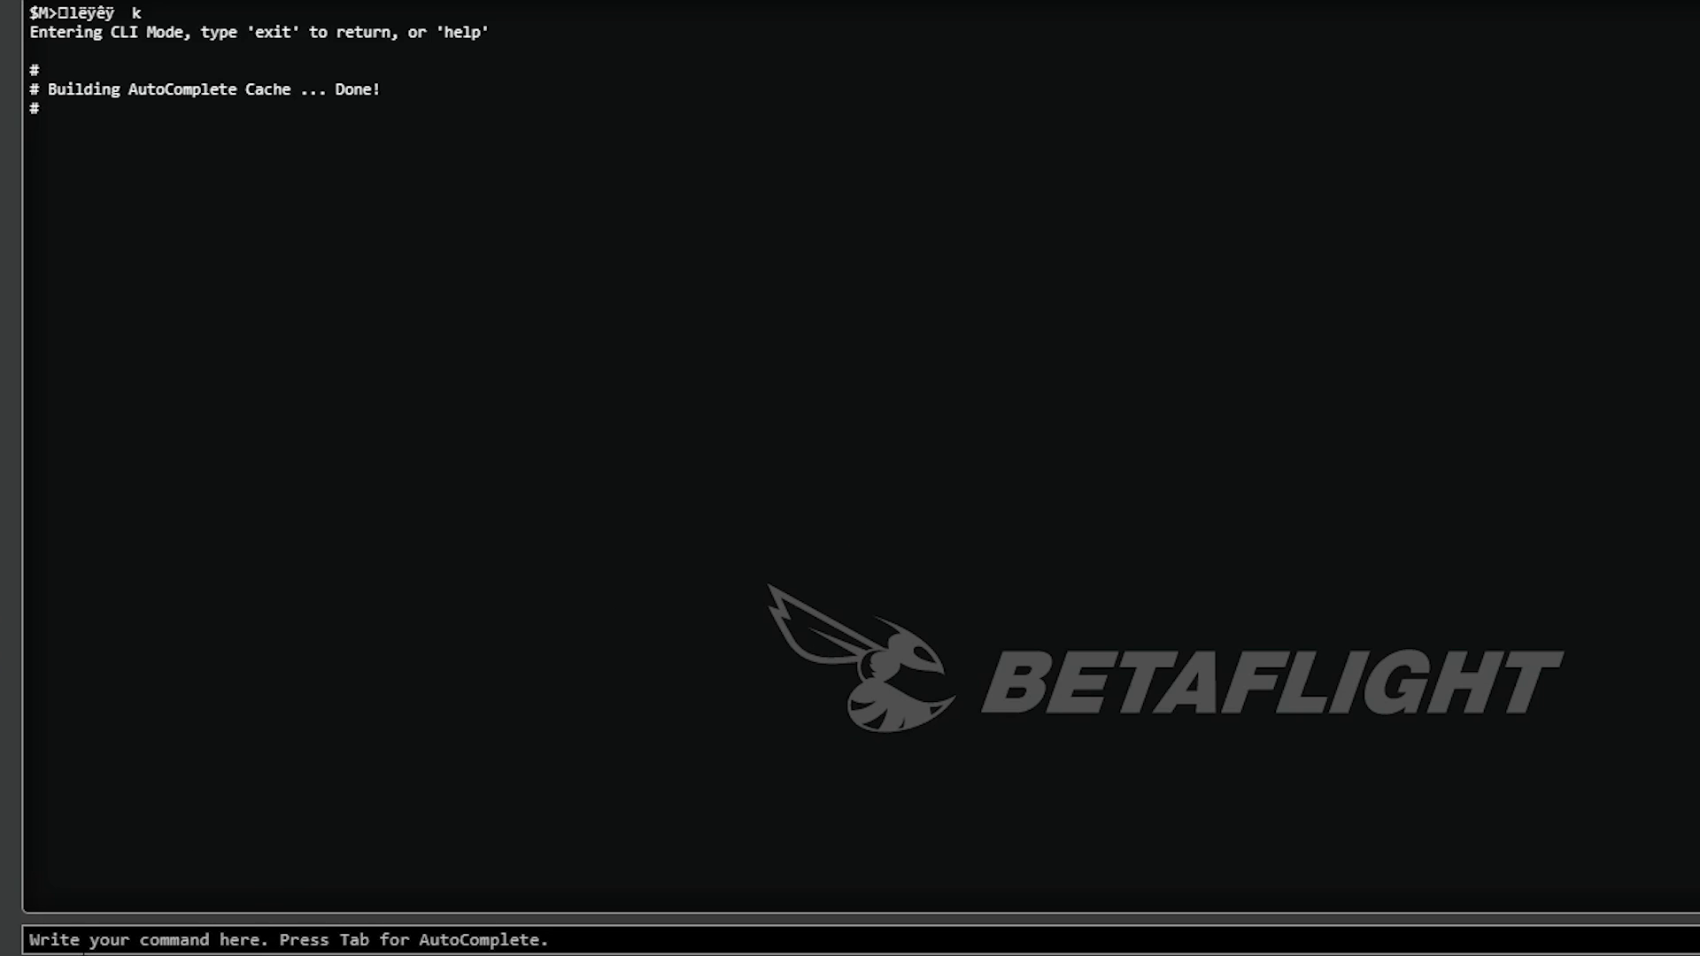
# Step: Run 'set osd_logo_on_arming = on' in the CLI
pyautogui.write('se')
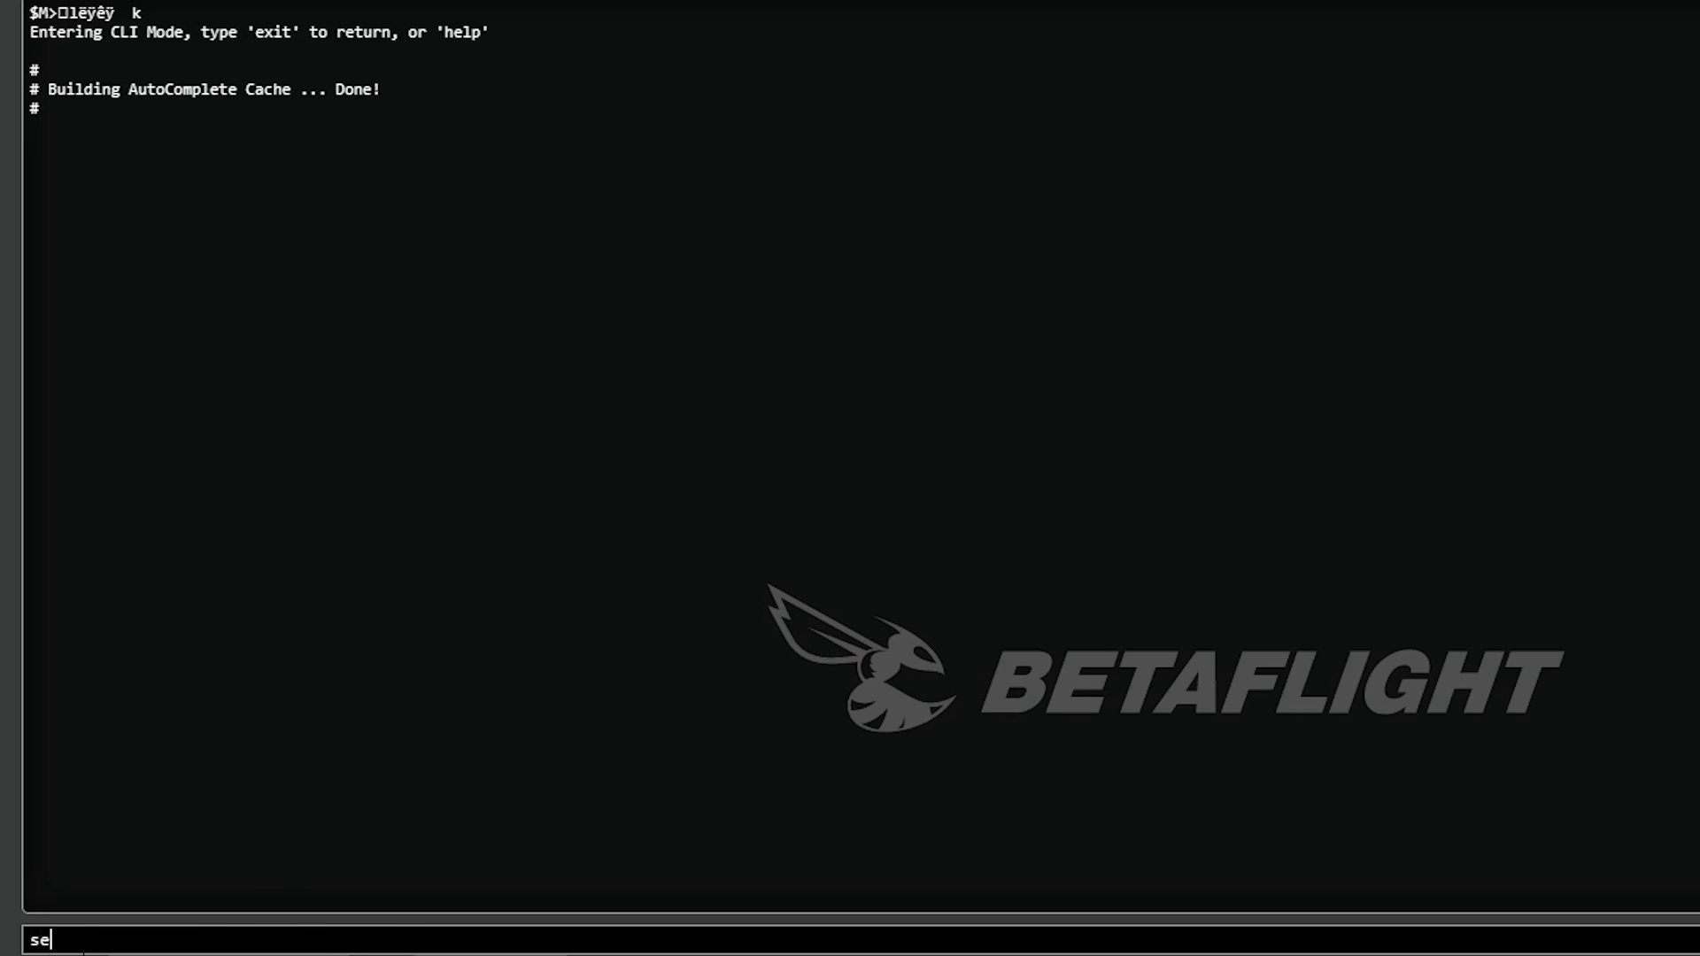
pyautogui.write('t osd_logo')
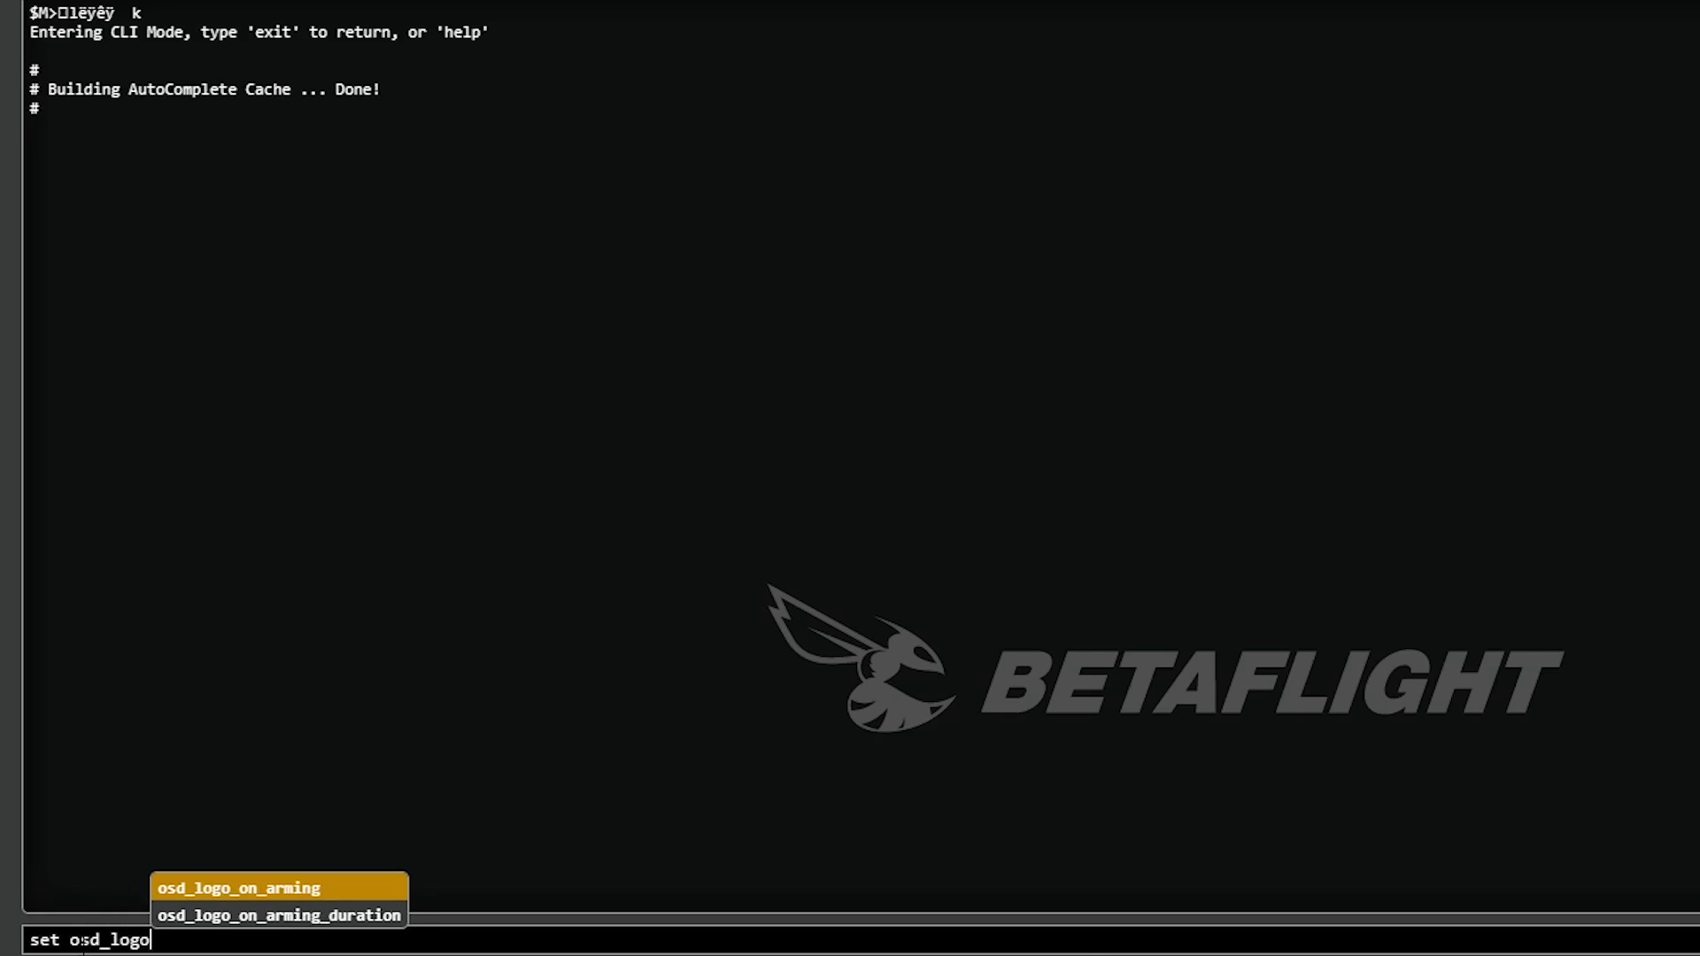
pyautogui.write('_')
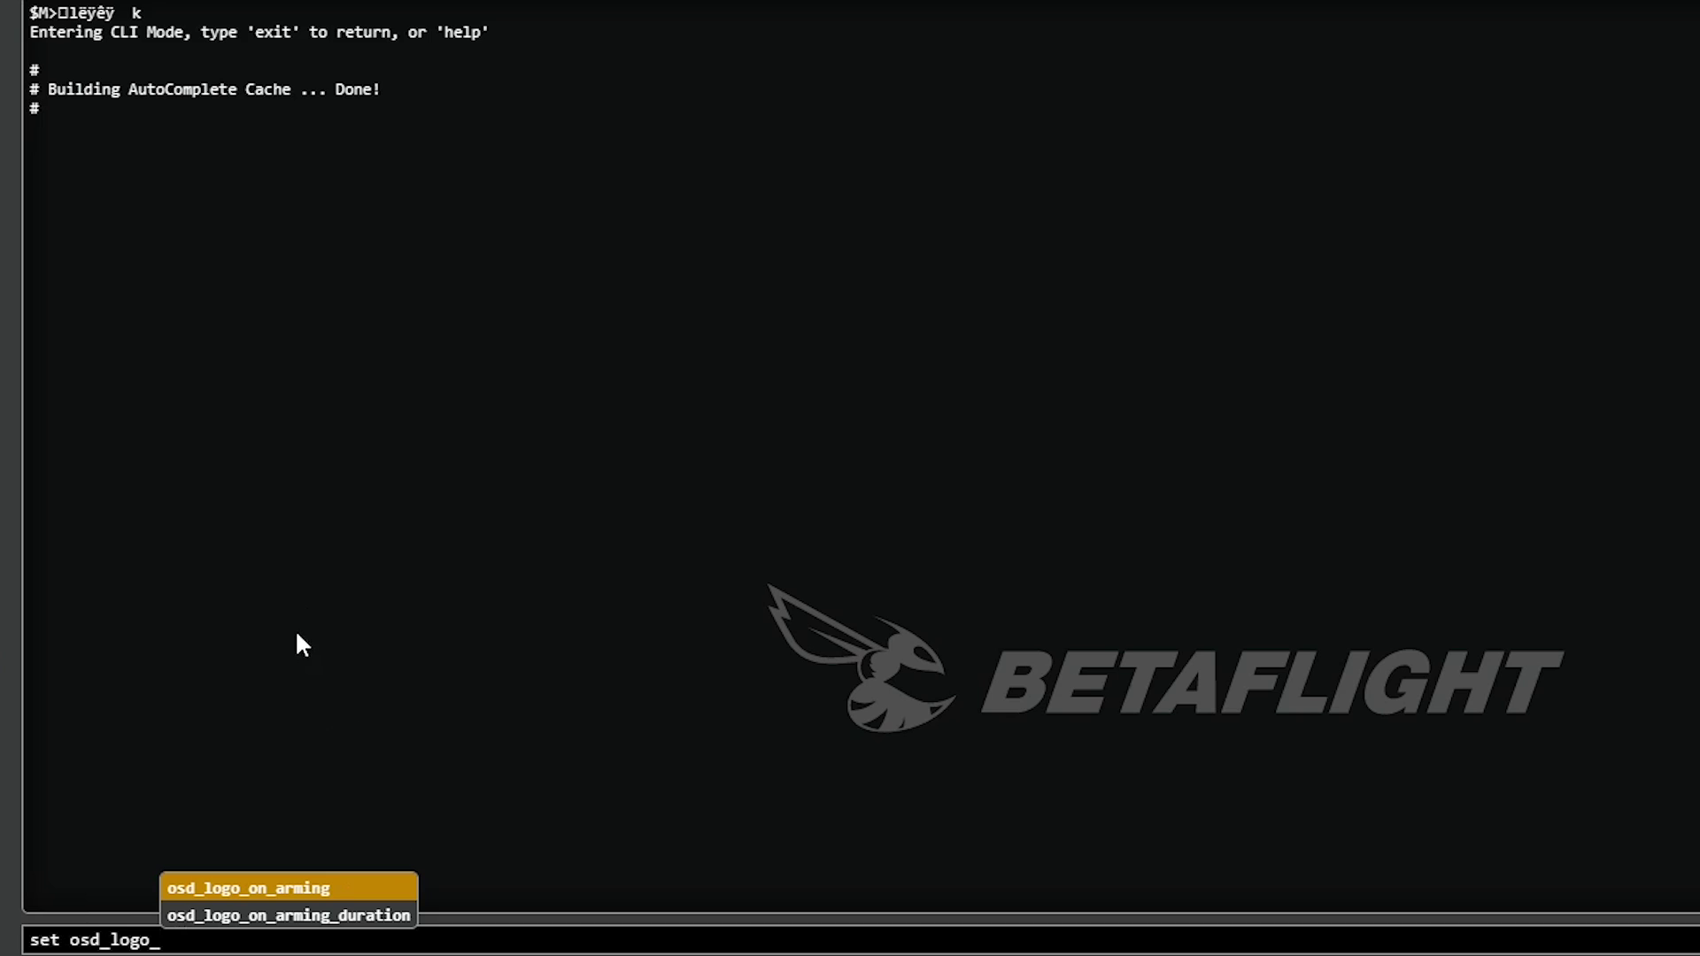
pyautogui.click(255, 894)
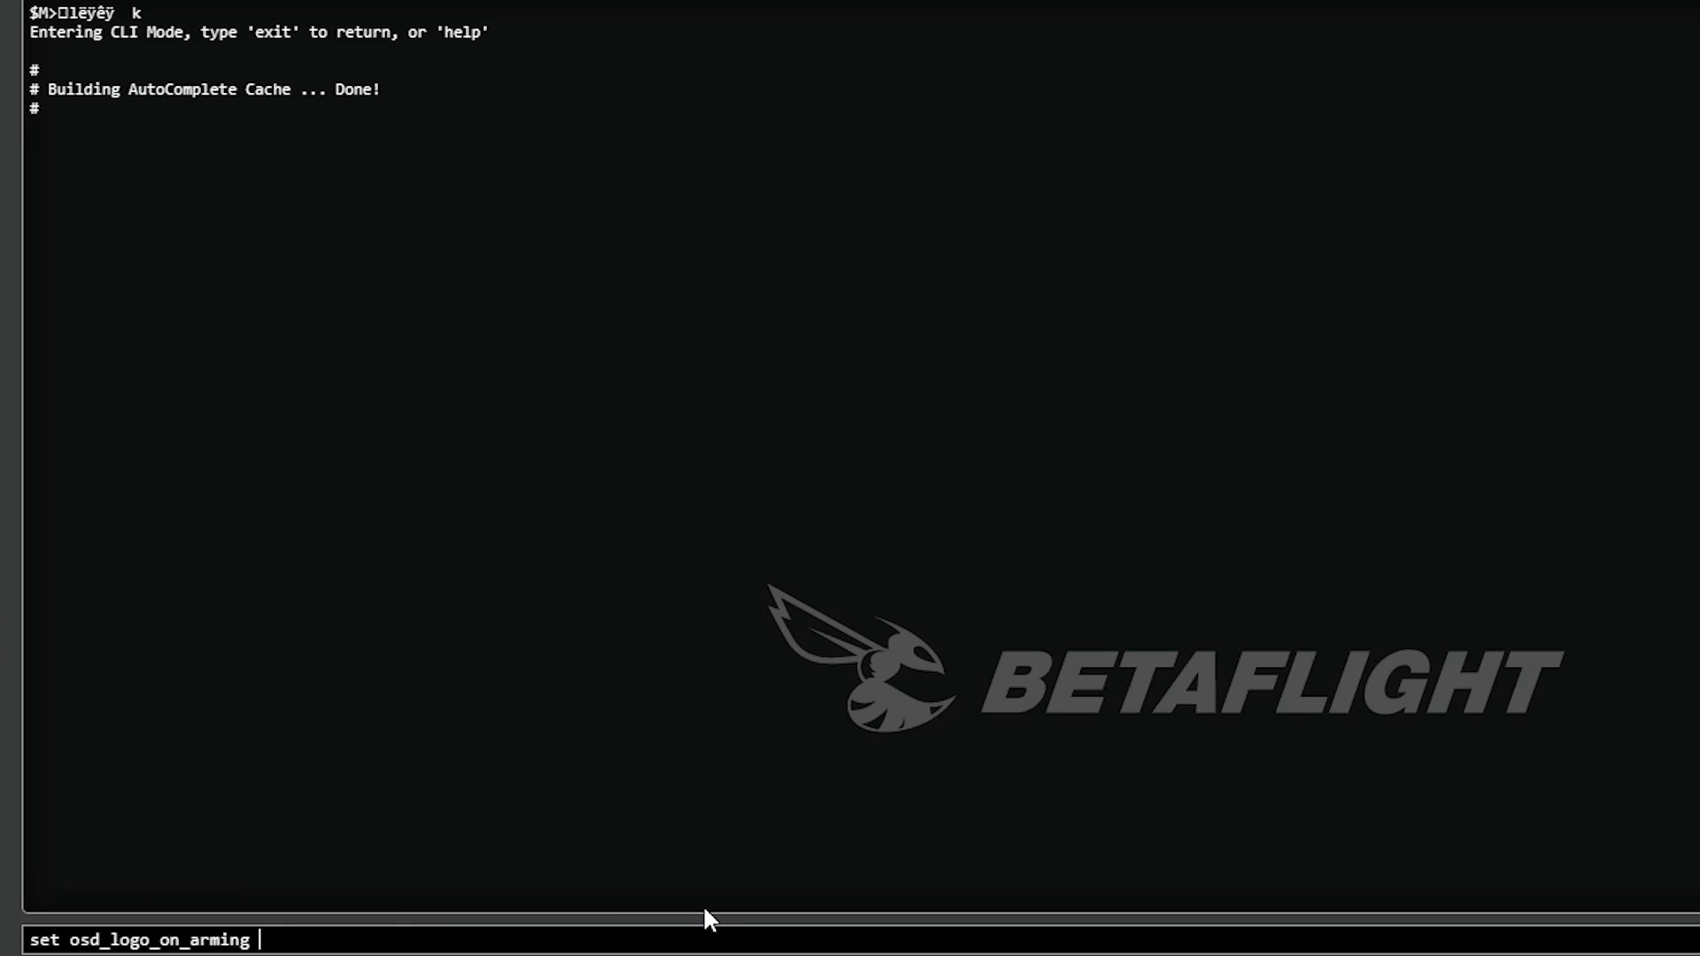
pyautogui.write('= p')
pyautogui.press('BackSpace')
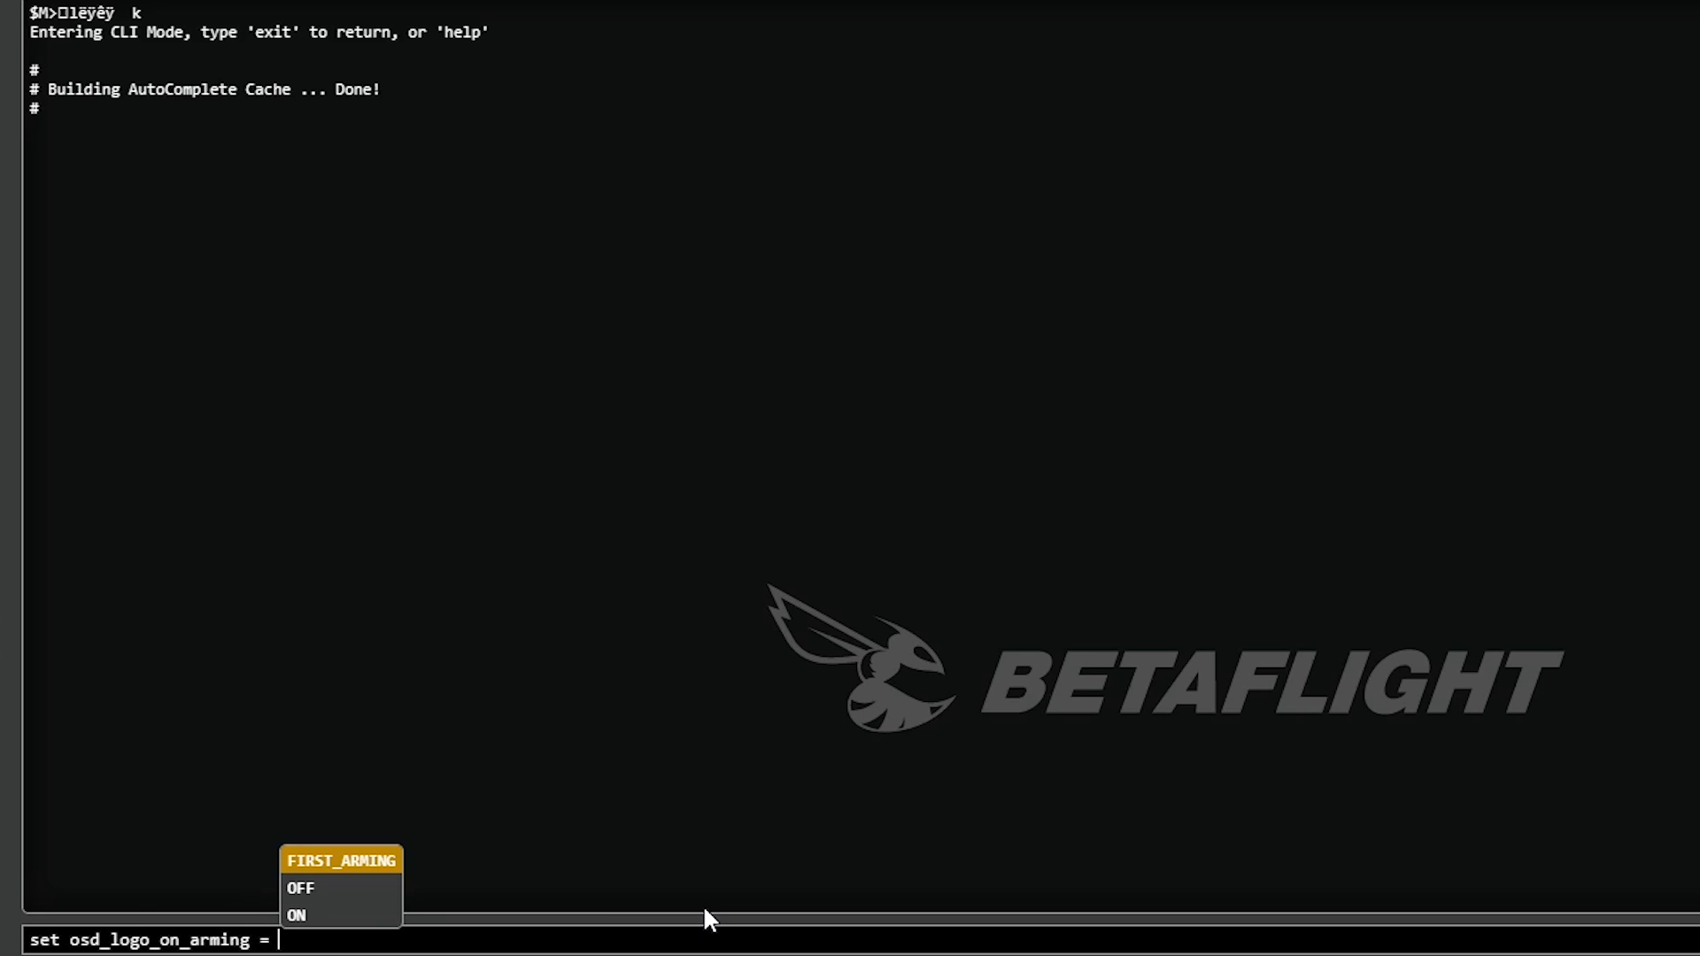
pyautogui.click(334, 864)
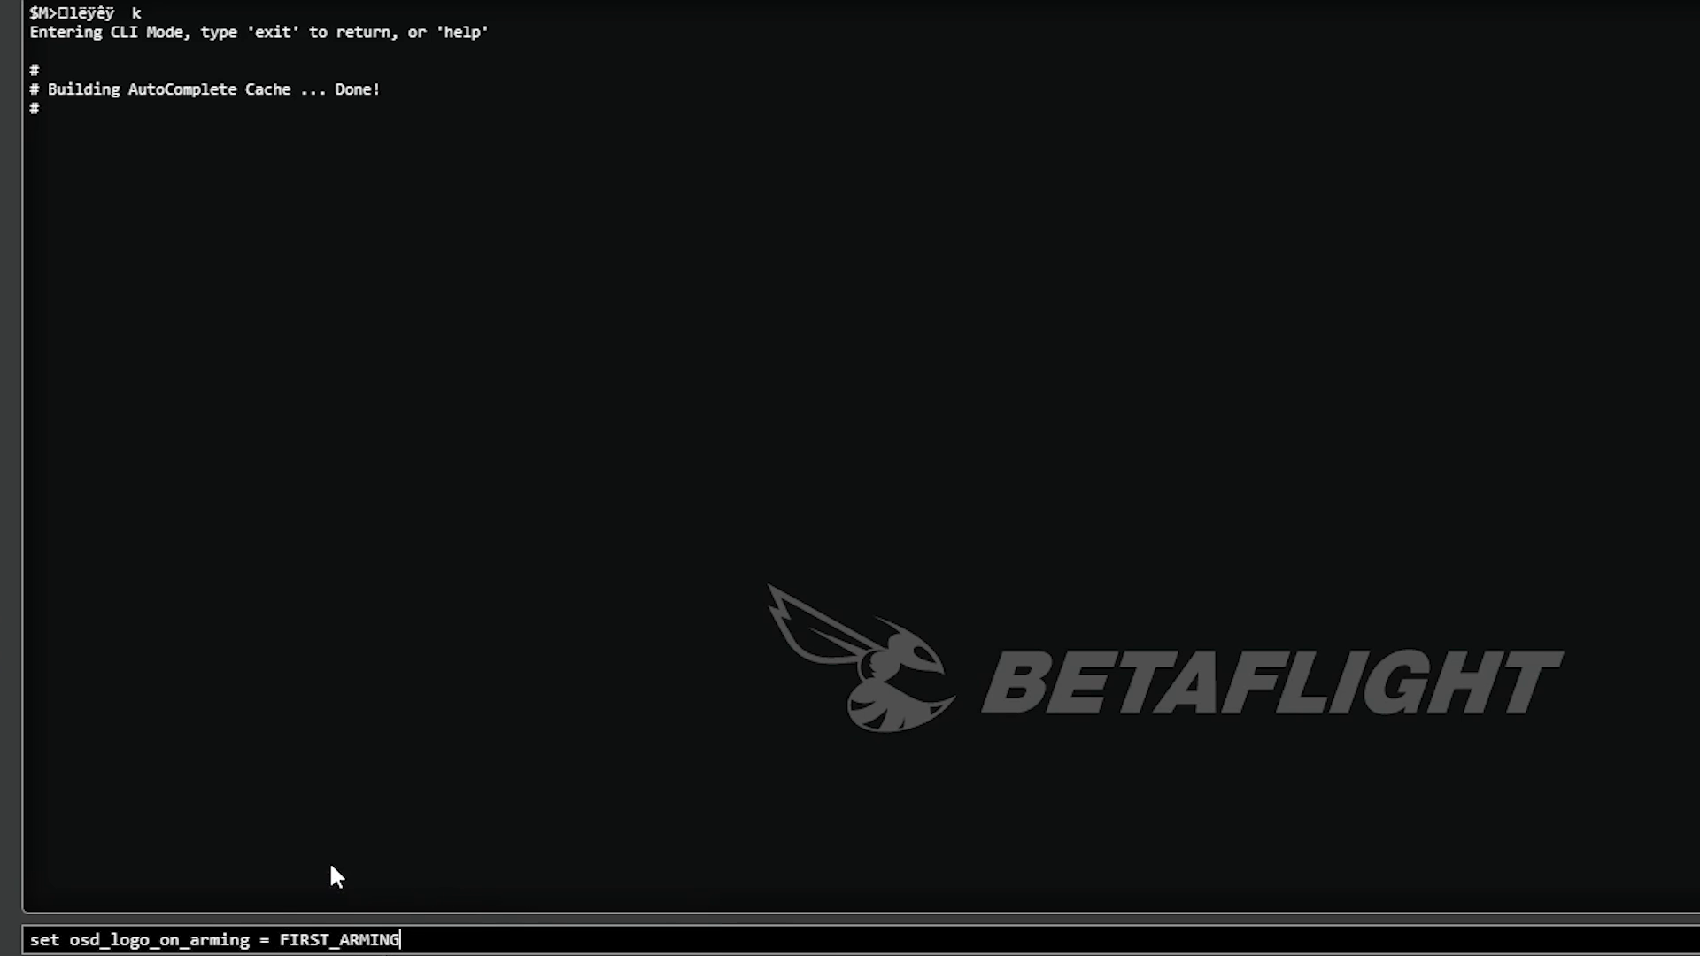
pyautogui.moveTo(400, 941); pyautogui.dragTo(281, 940)
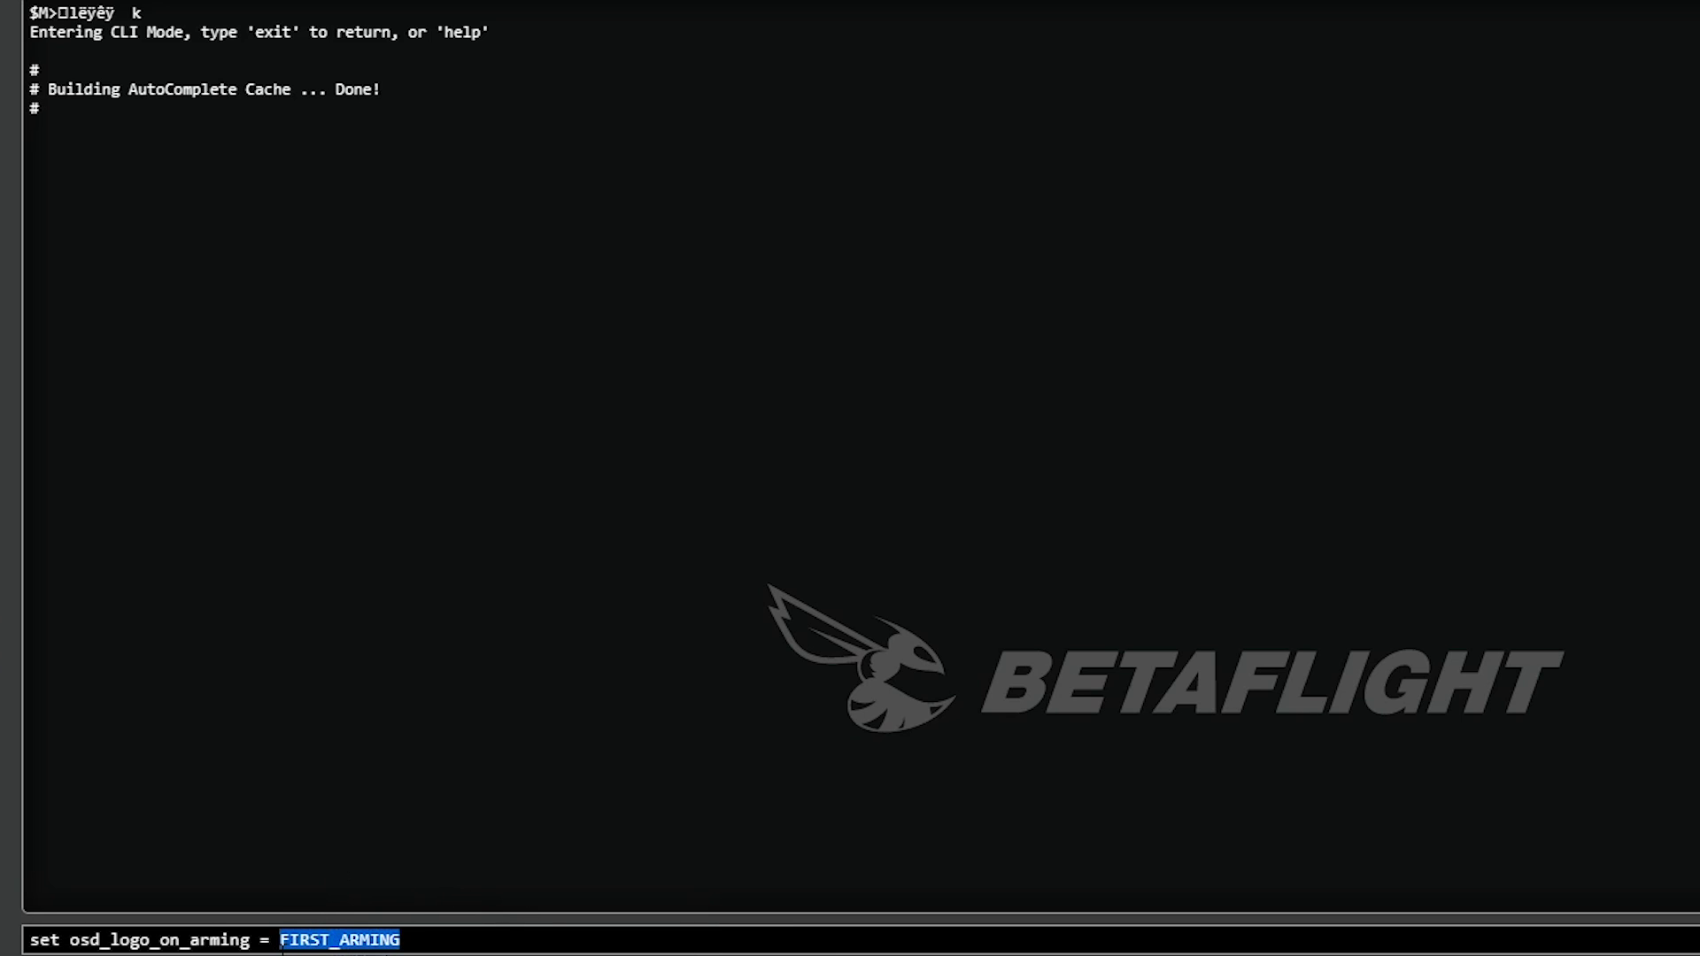
pyautogui.write('on')
pyautogui.press('Return')
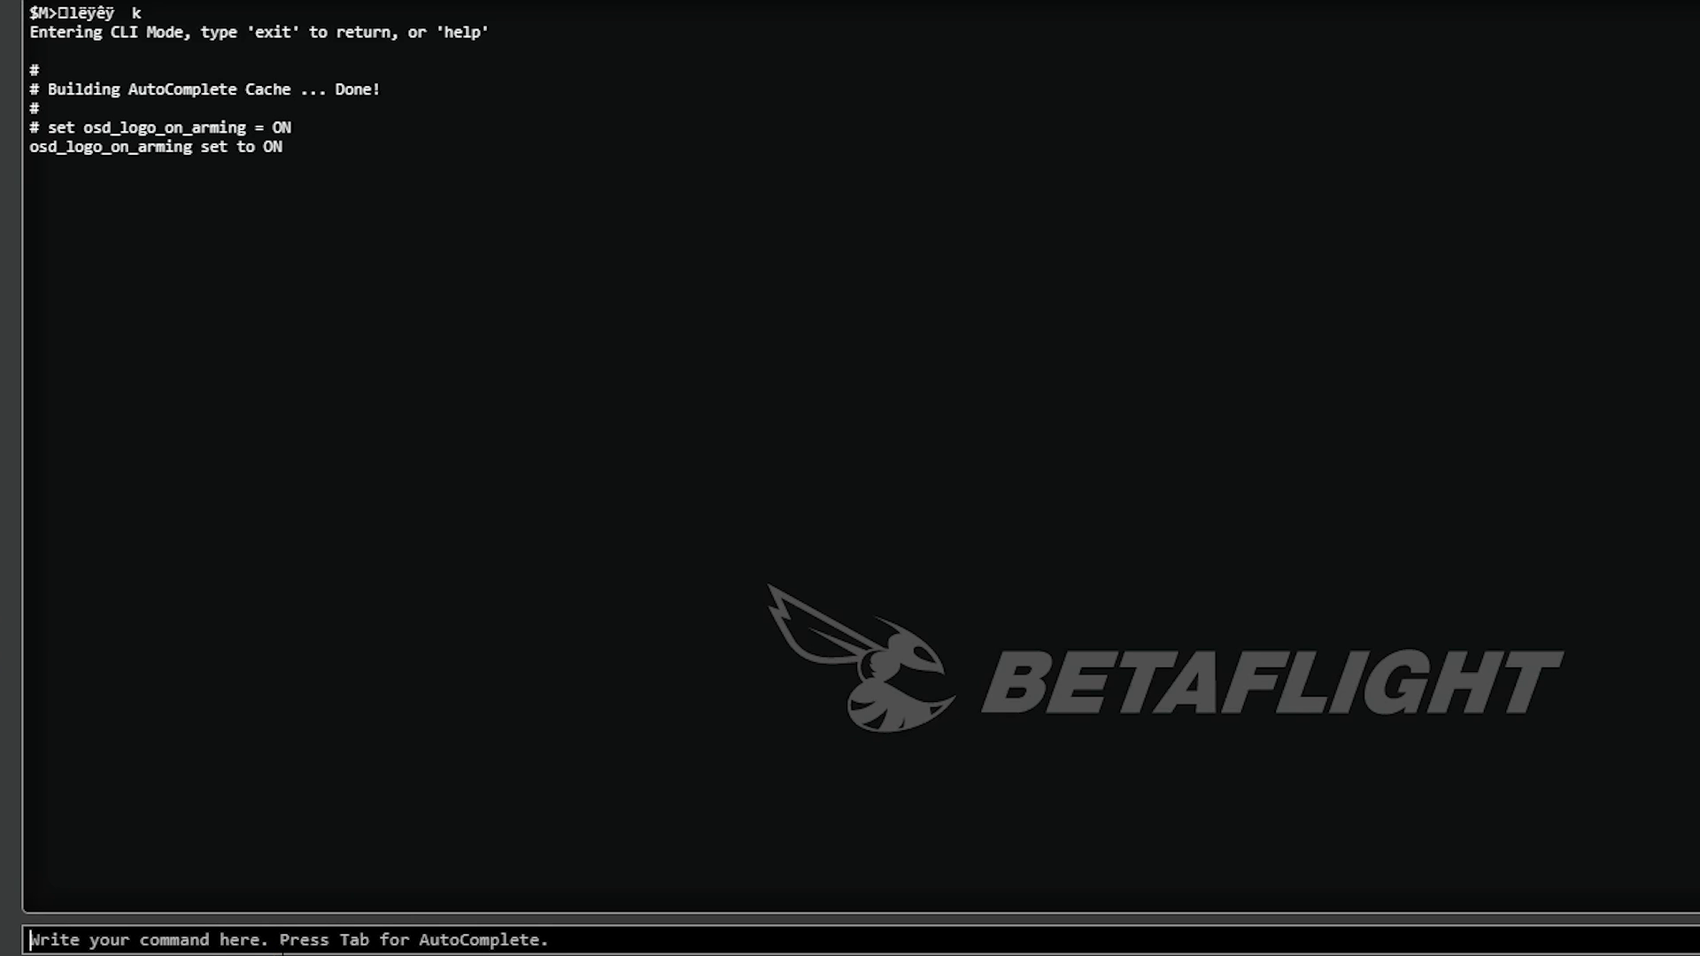
# Step: Set osd_logo_on_arming_duration to 50 and save the settings
pyautogui.write('set osd')
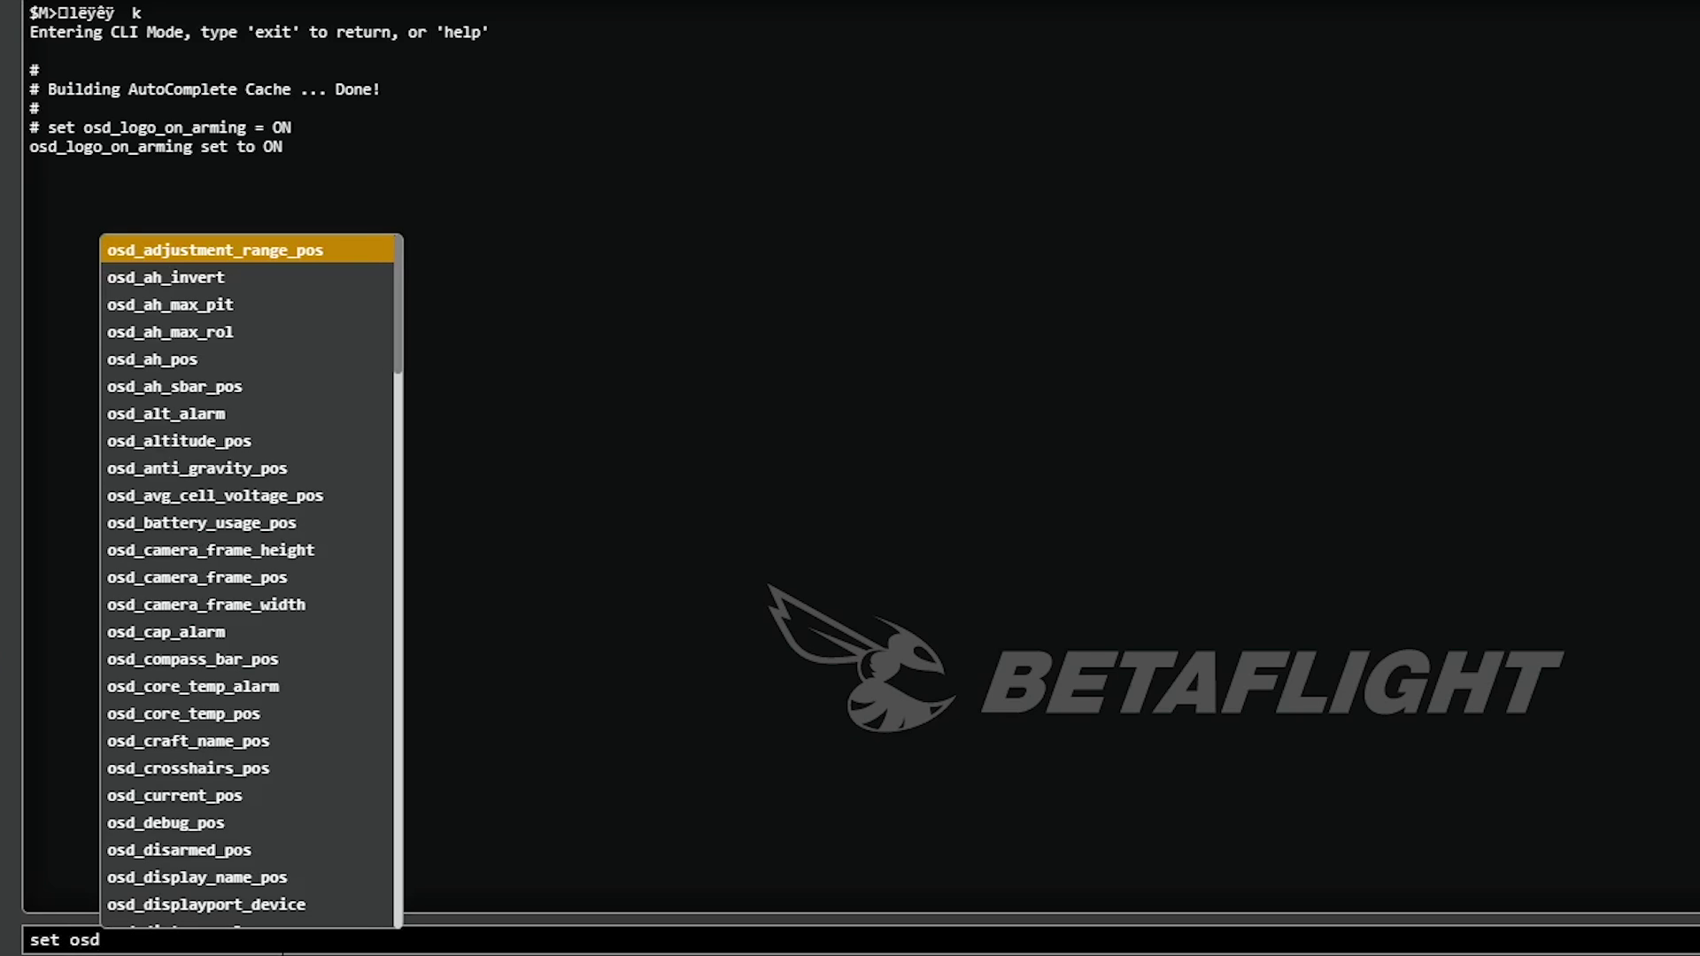
pyautogui.write('_logo')
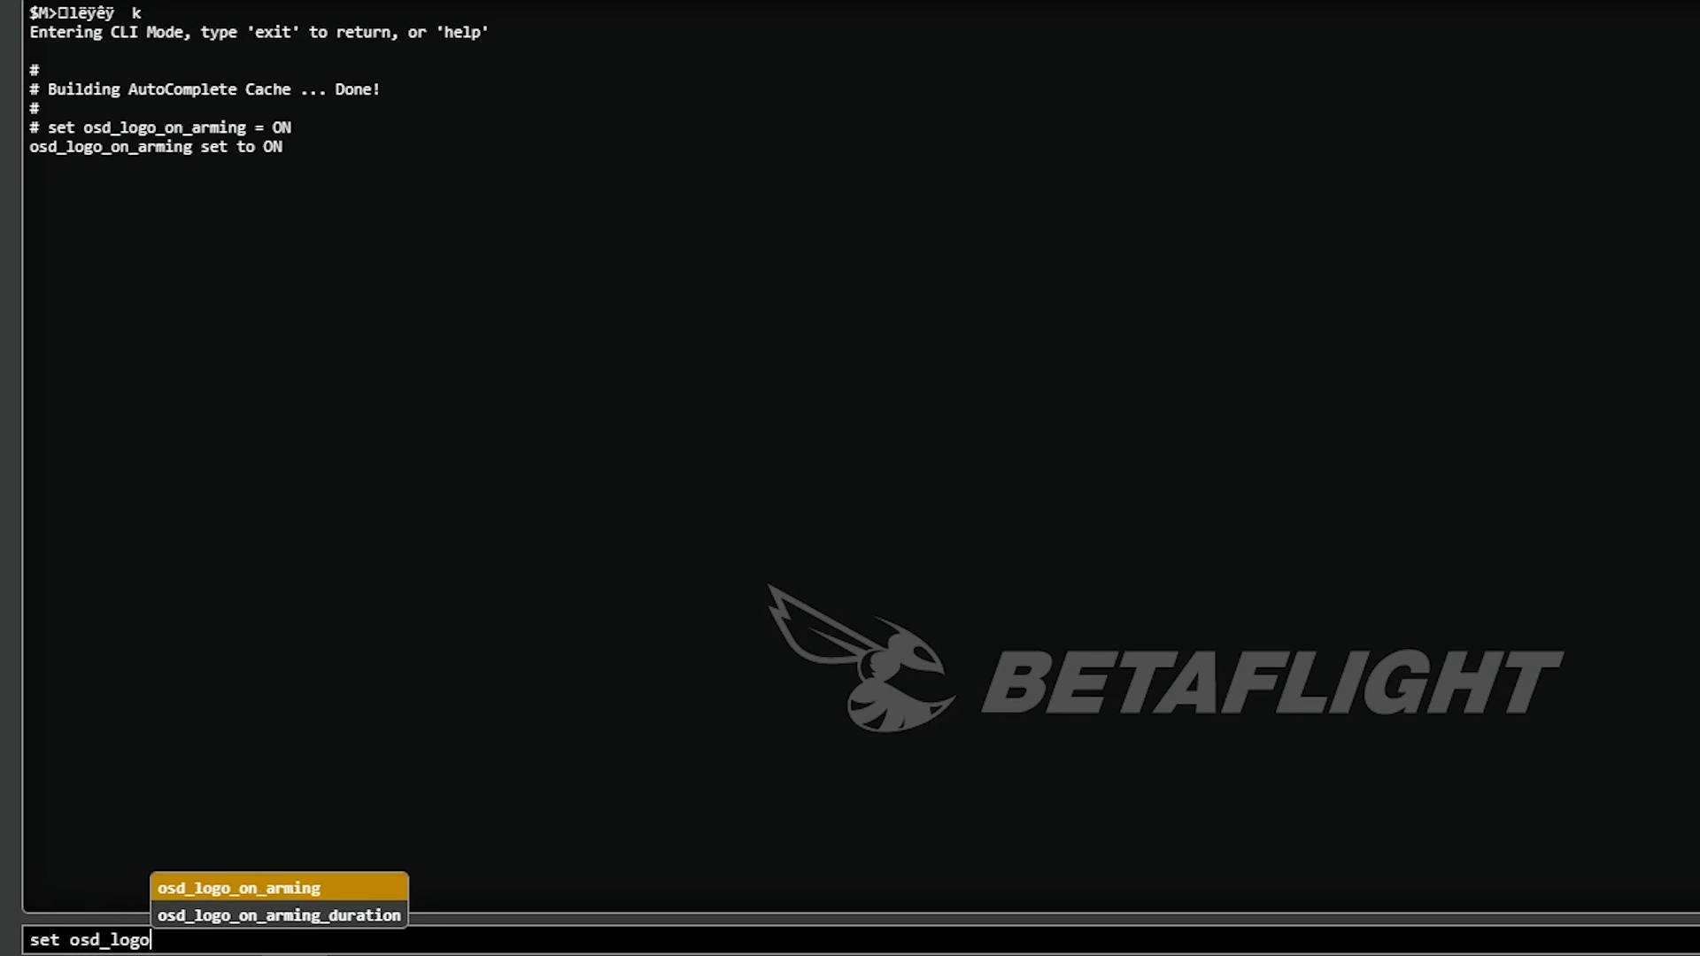
pyautogui.click(296, 917)
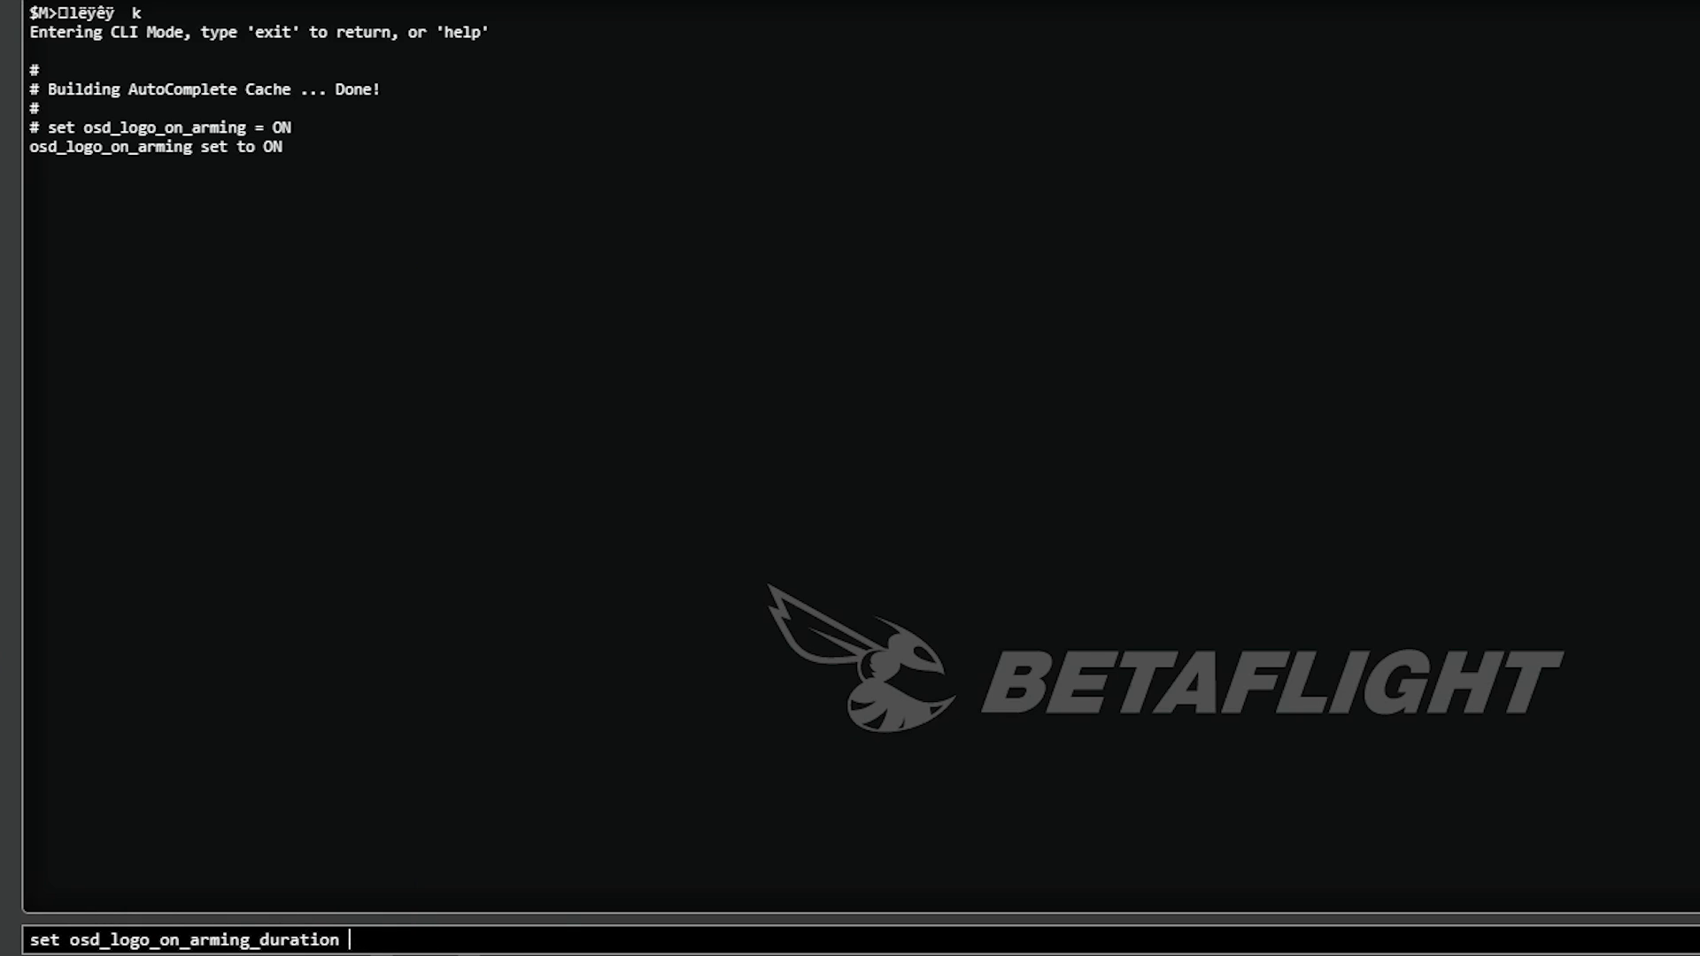
pyautogui.write('= ')
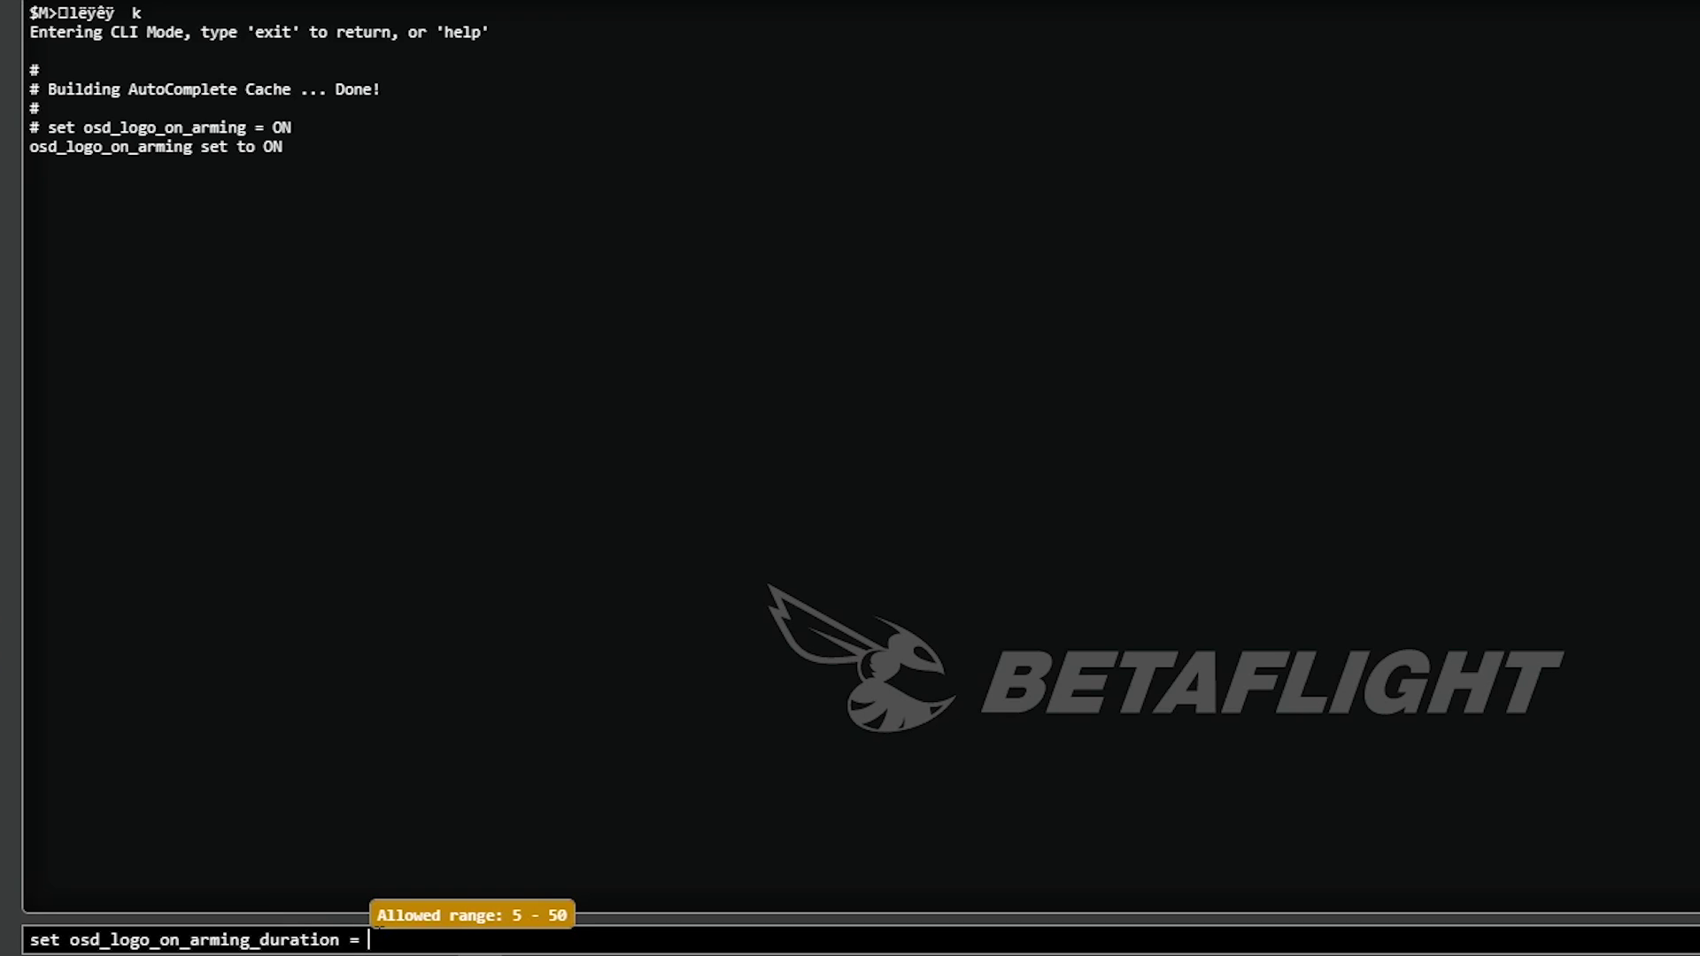
pyautogui.write('50')
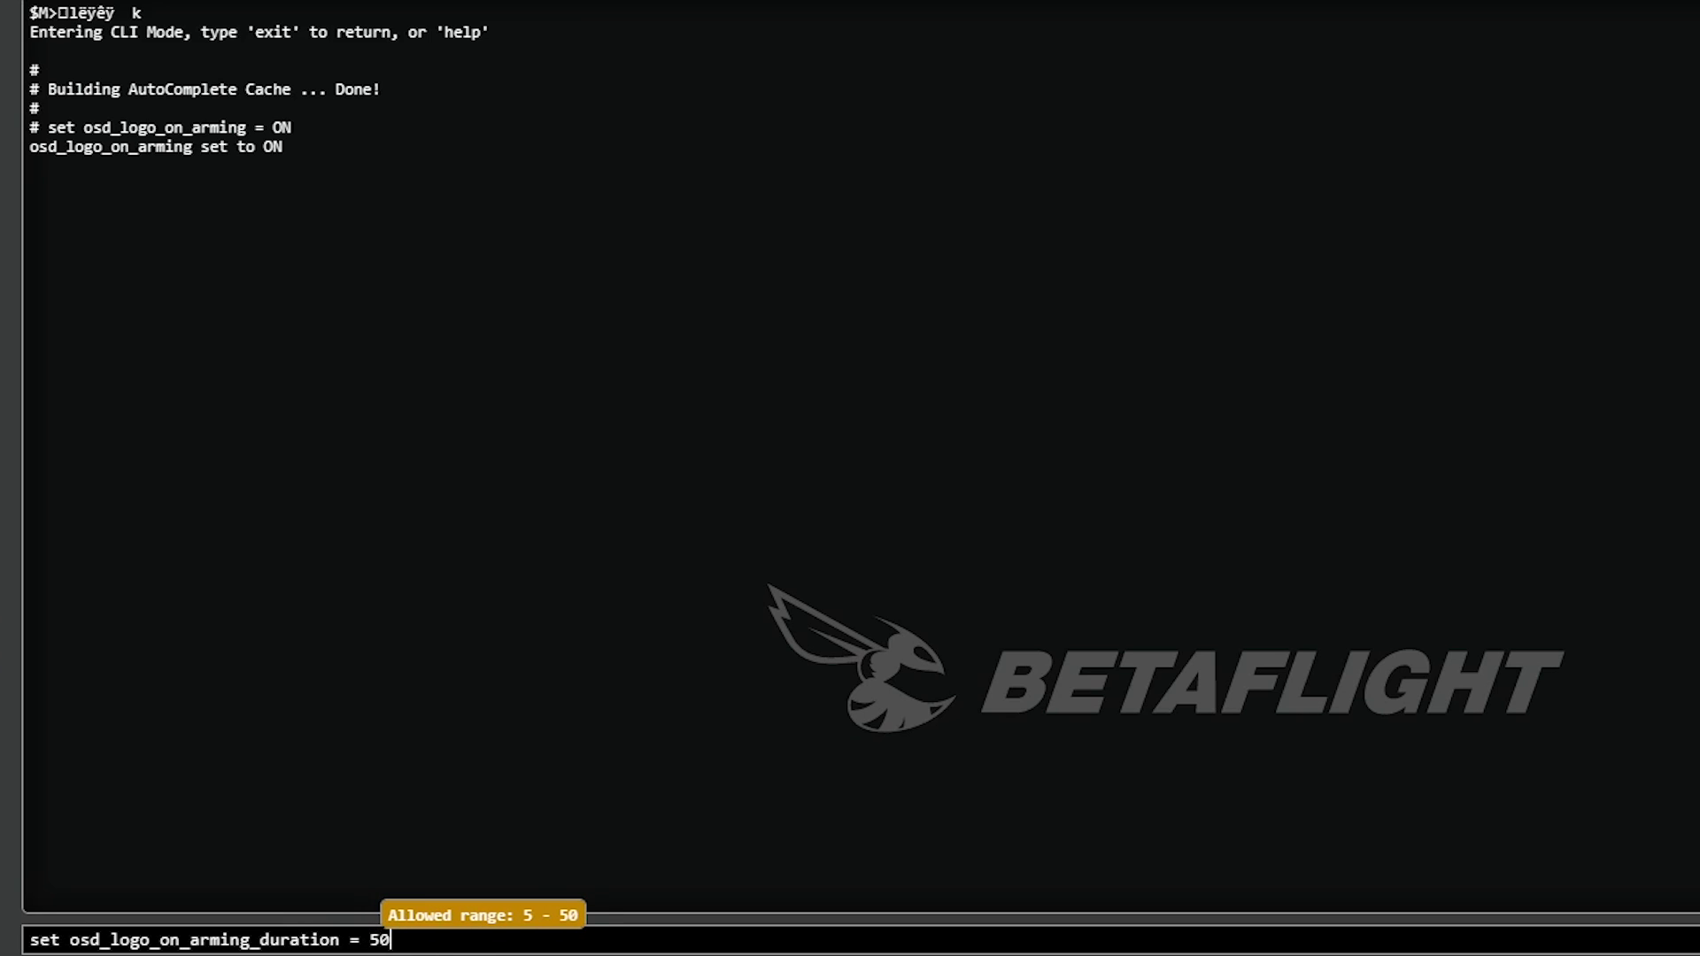
pyautogui.press('Return')
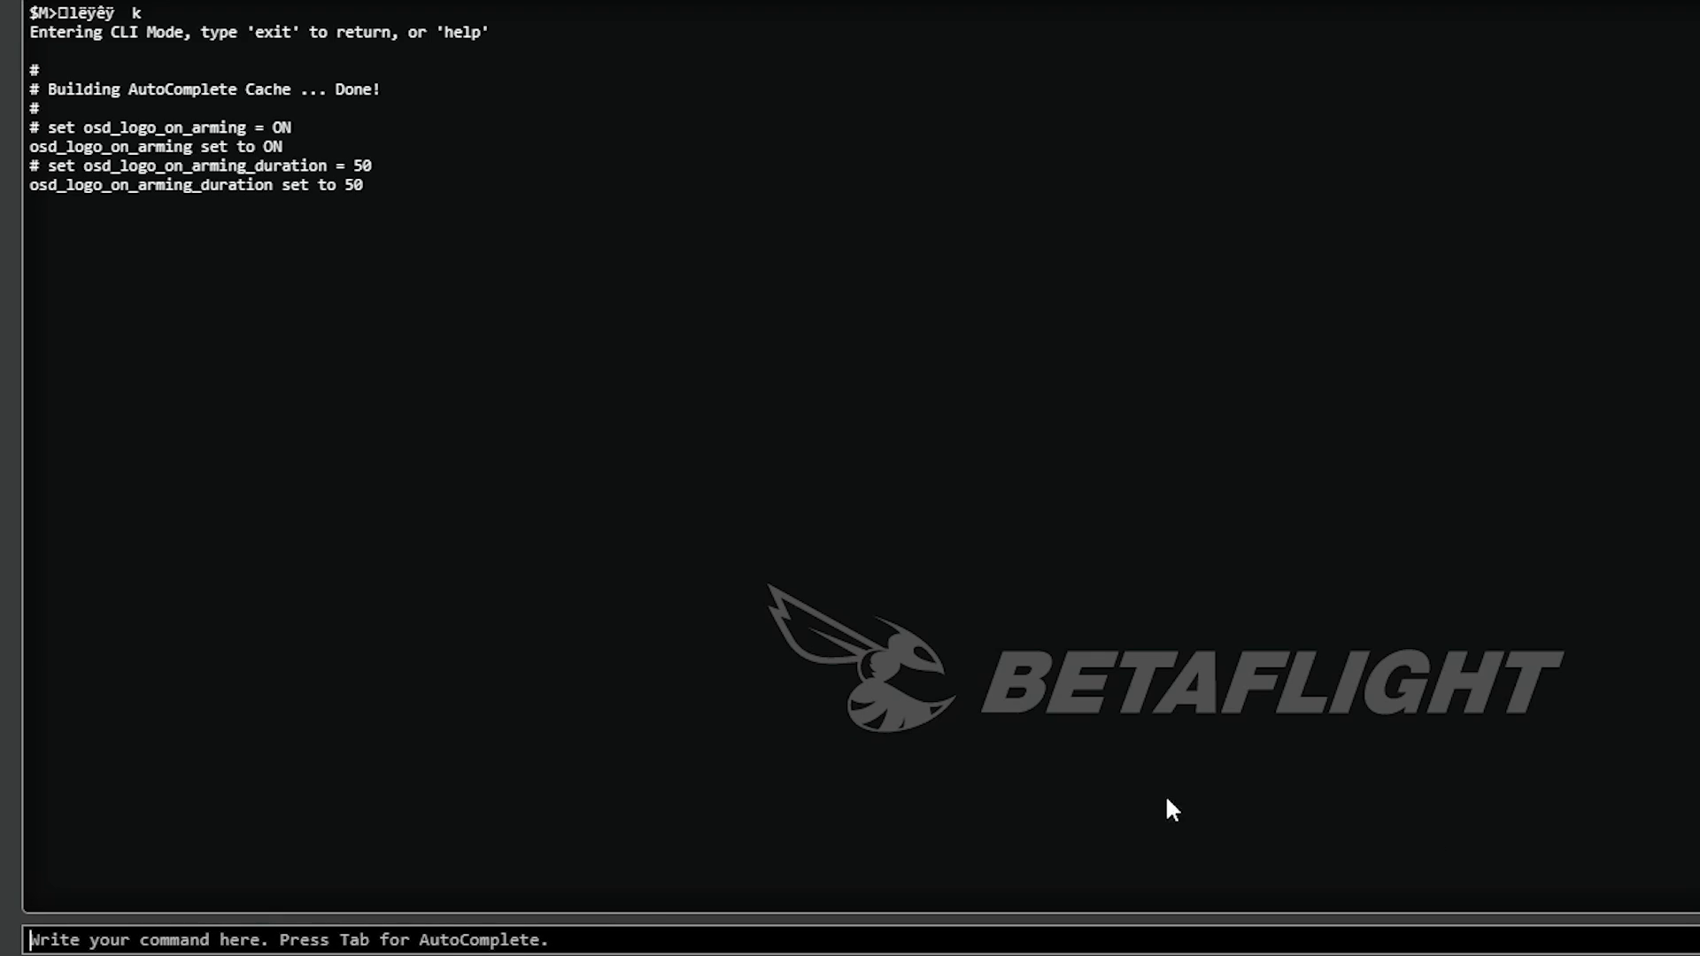
pyautogui.write('save')
pyautogui.press('Return')
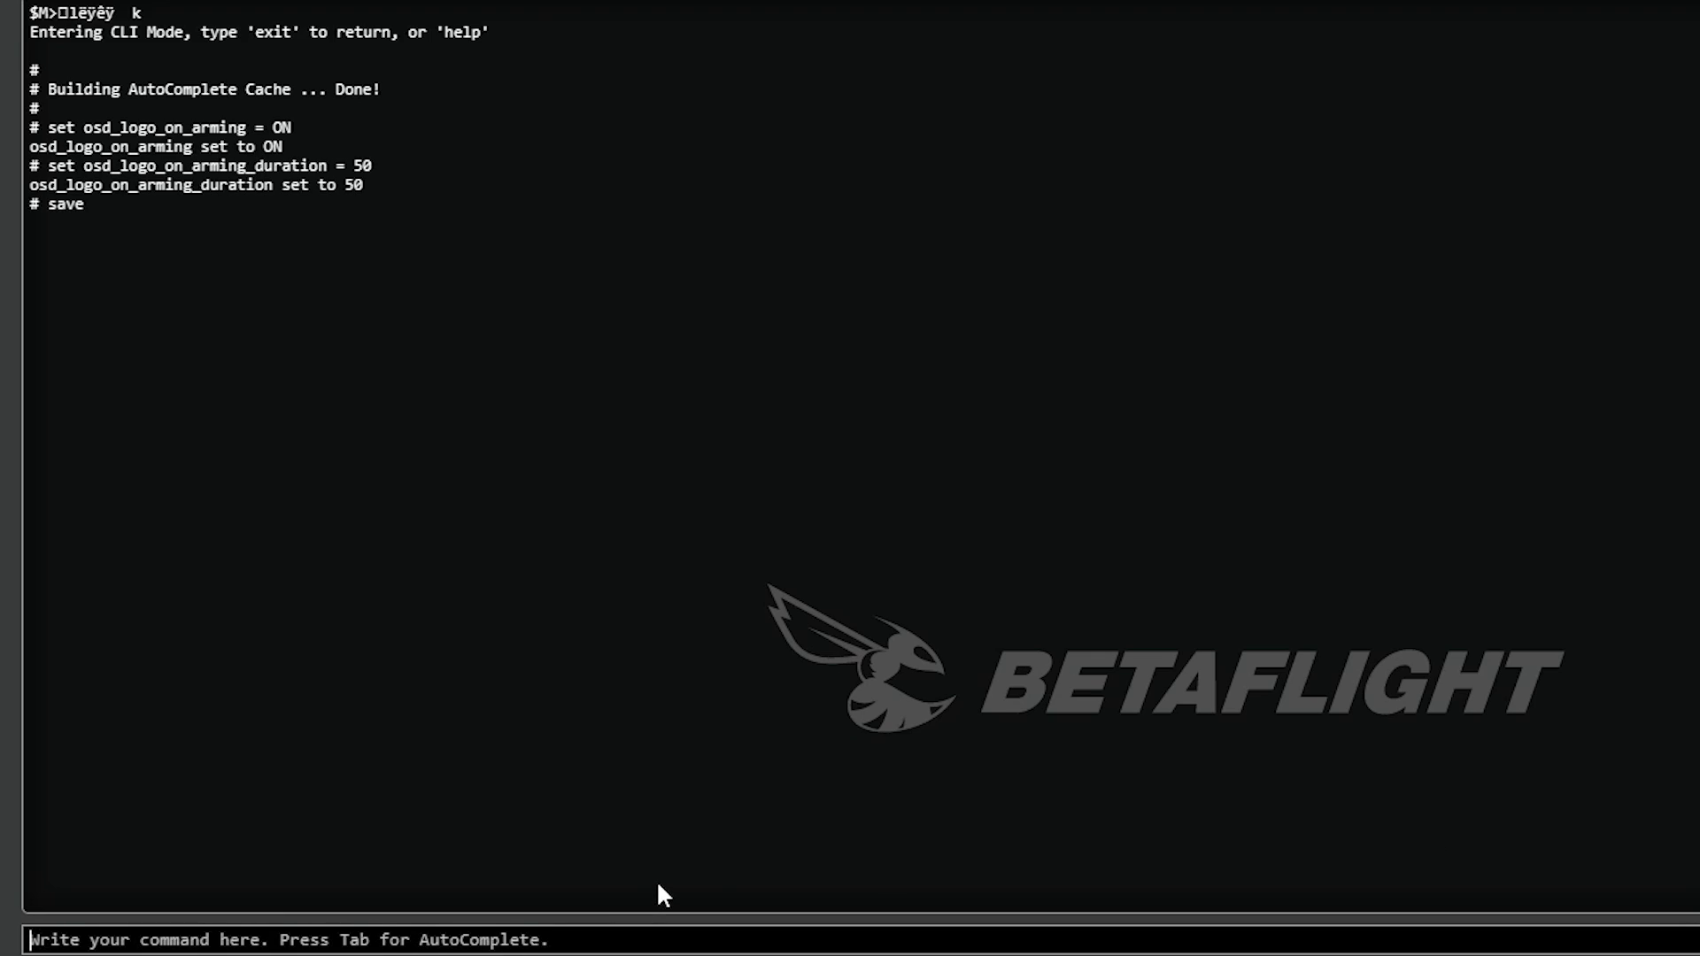